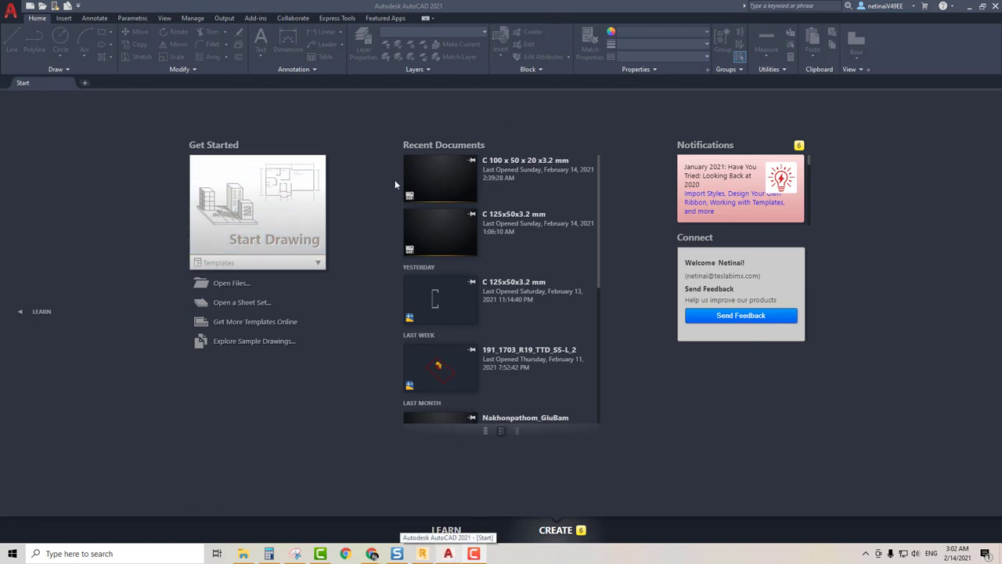
Glance at the templates list, then open the C 125x50x3.2 mm drawing from Recent Documents
left_click(262, 265)
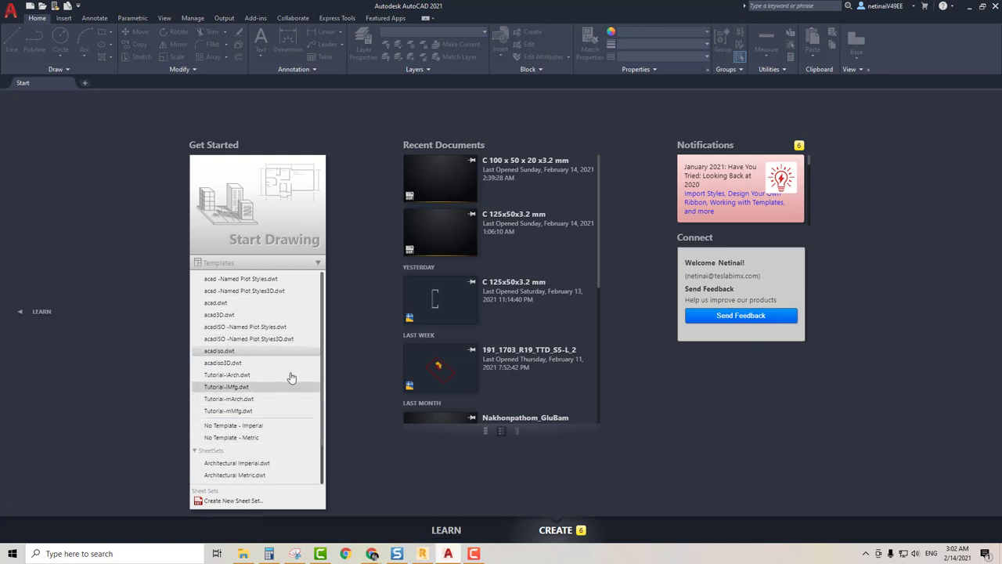
left_click(412, 235)
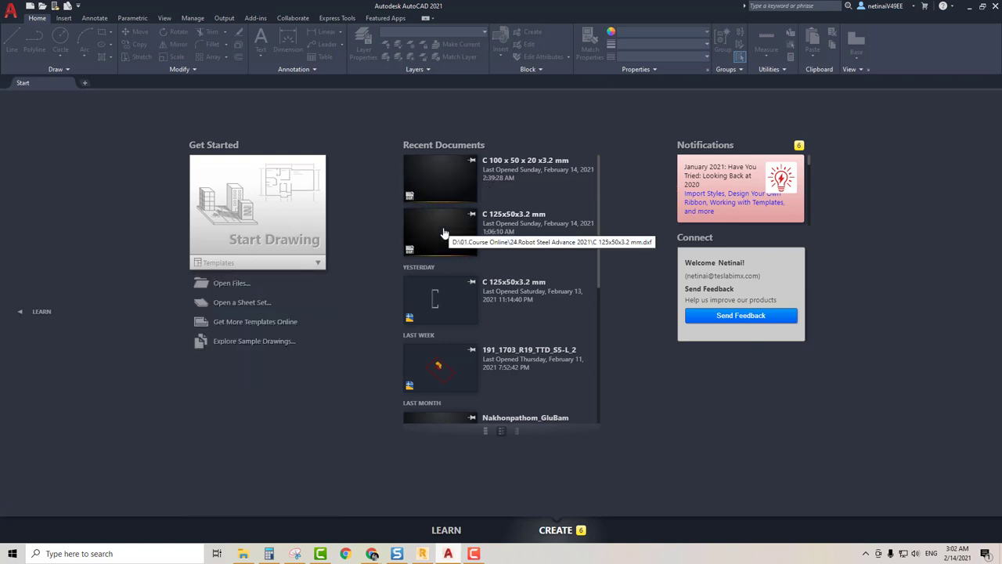
left_click(443, 233)
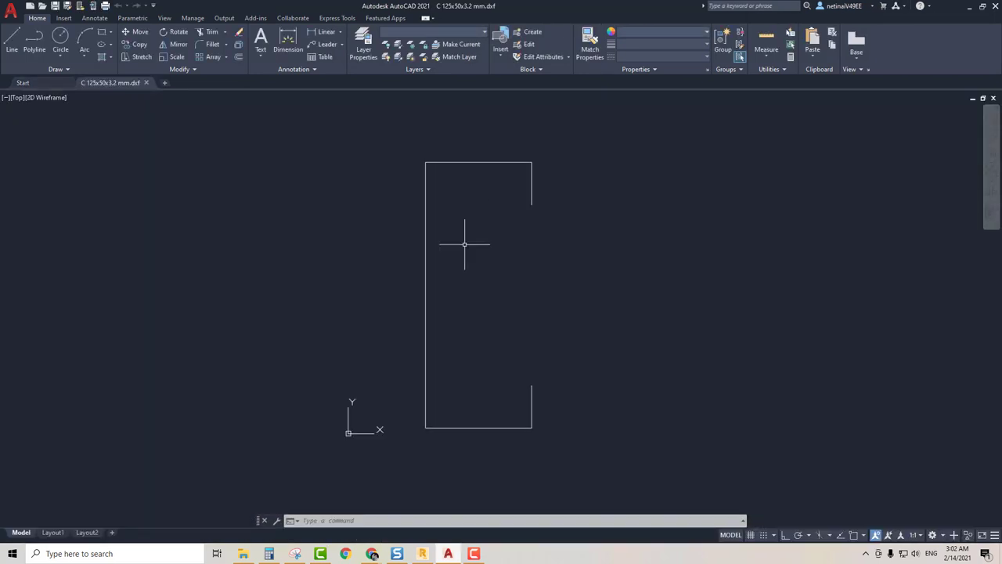
type("l")
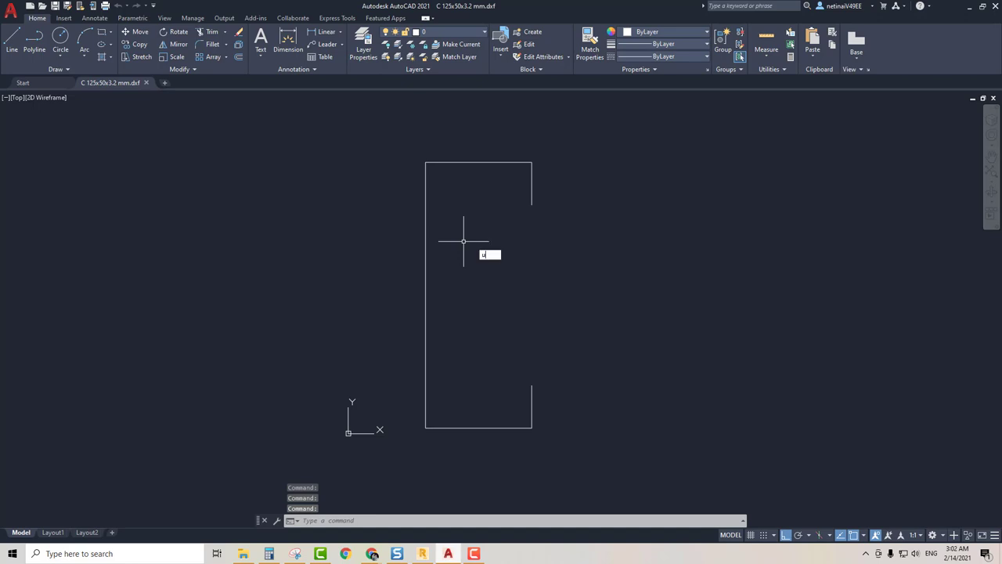
key("Escape")
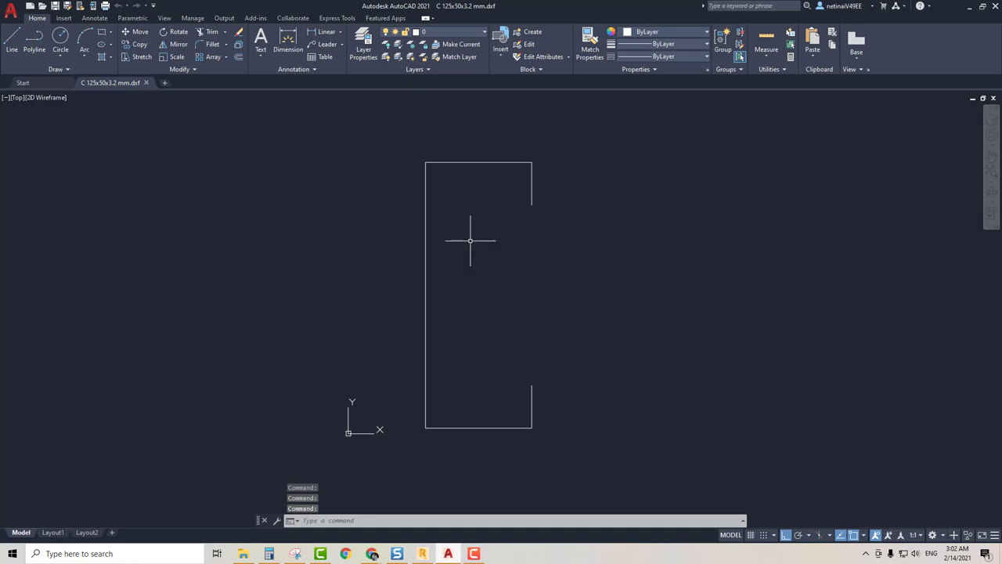
type("un")
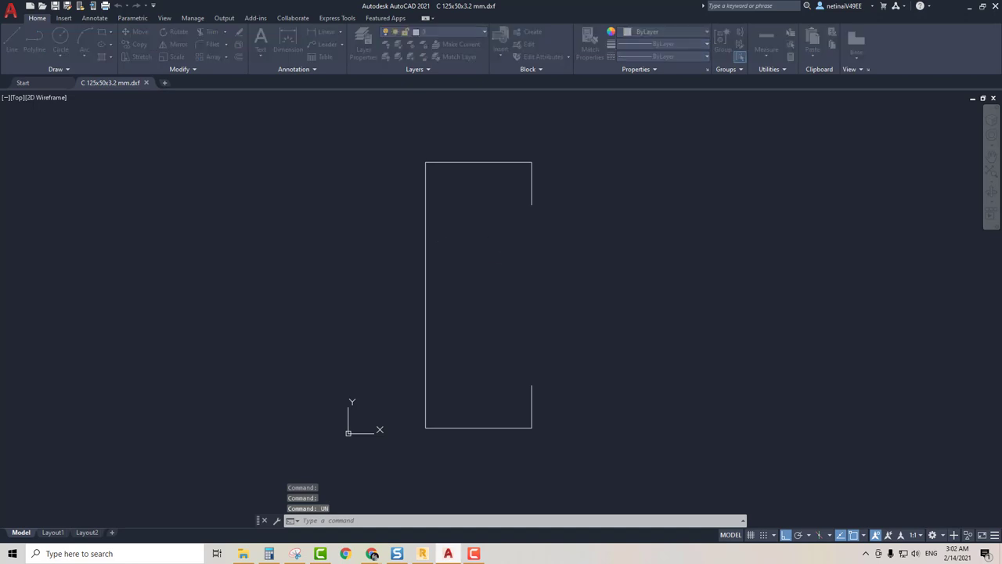
key("Return")
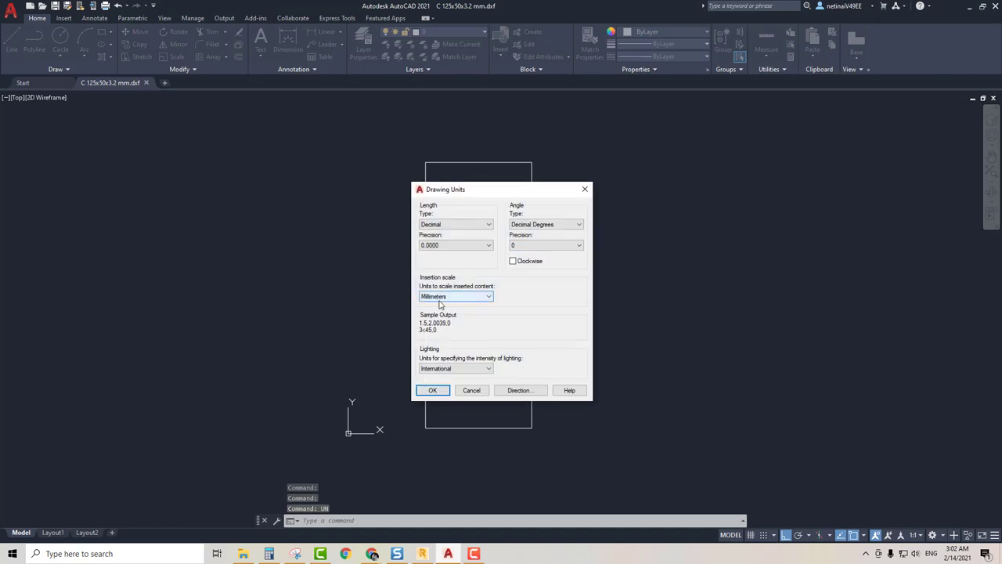
left_click(583, 189)
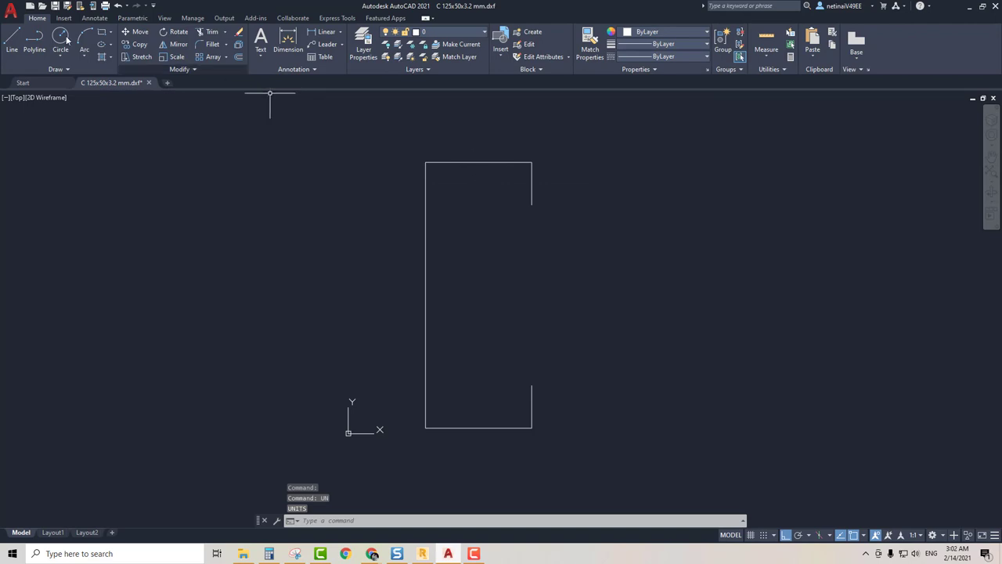
type("l")
key("Return")
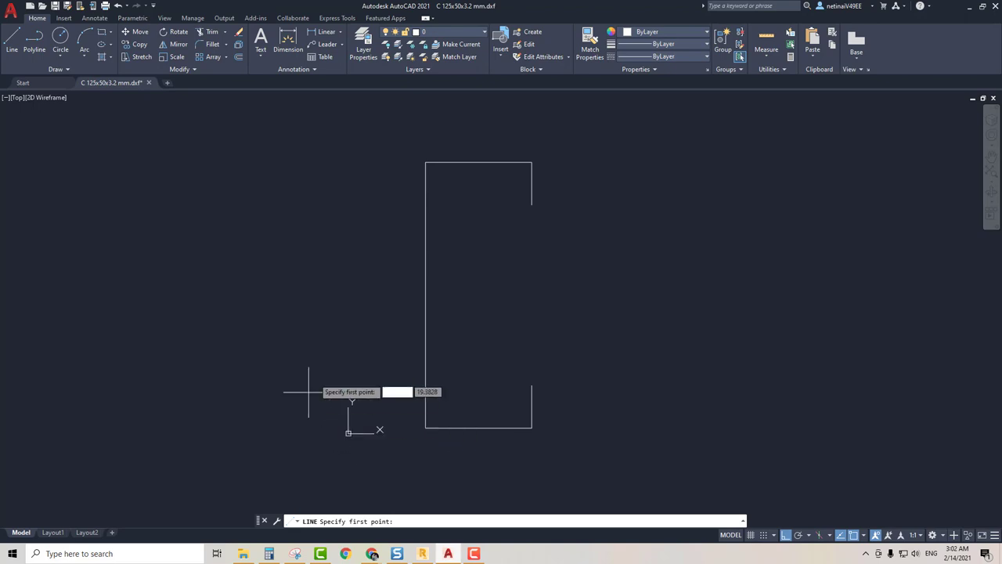
left_click(310, 368)
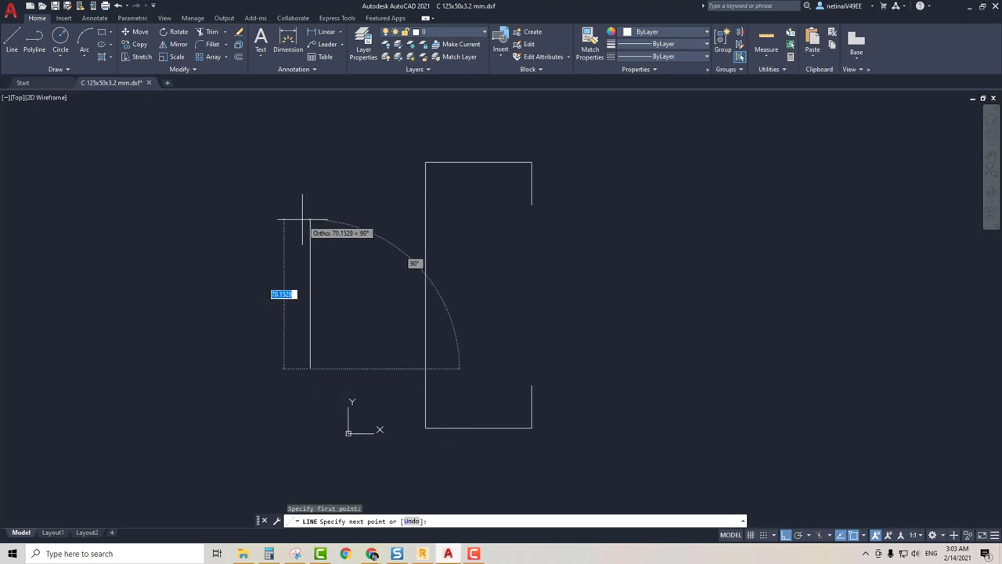
type("125")
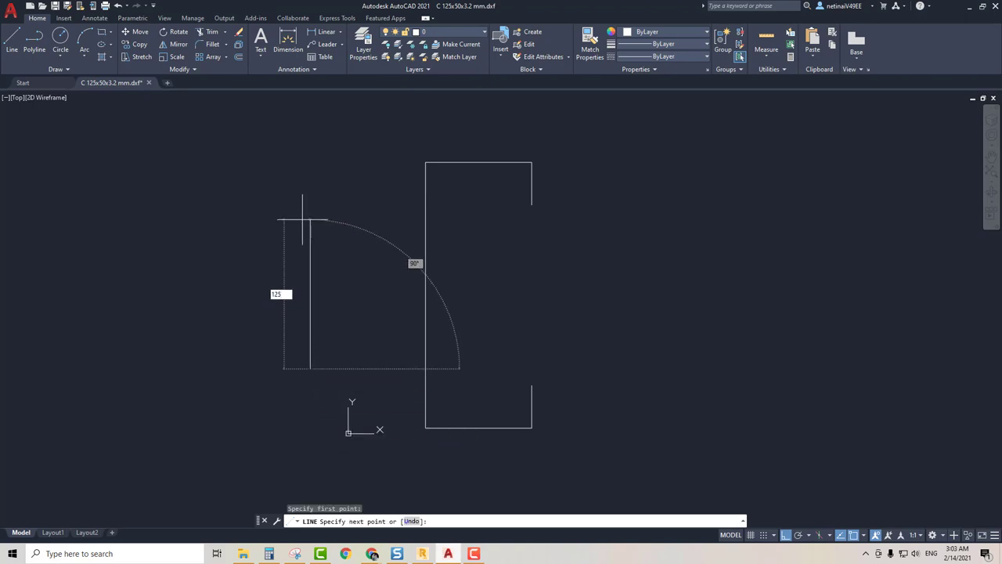
key("Return")
key("Escape")
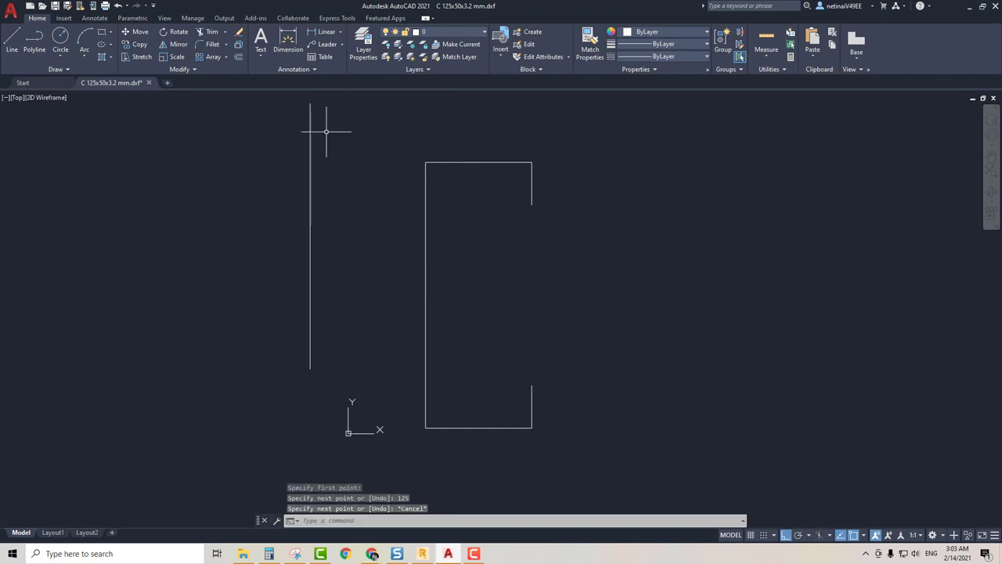
key("Escape")
key("Escape")
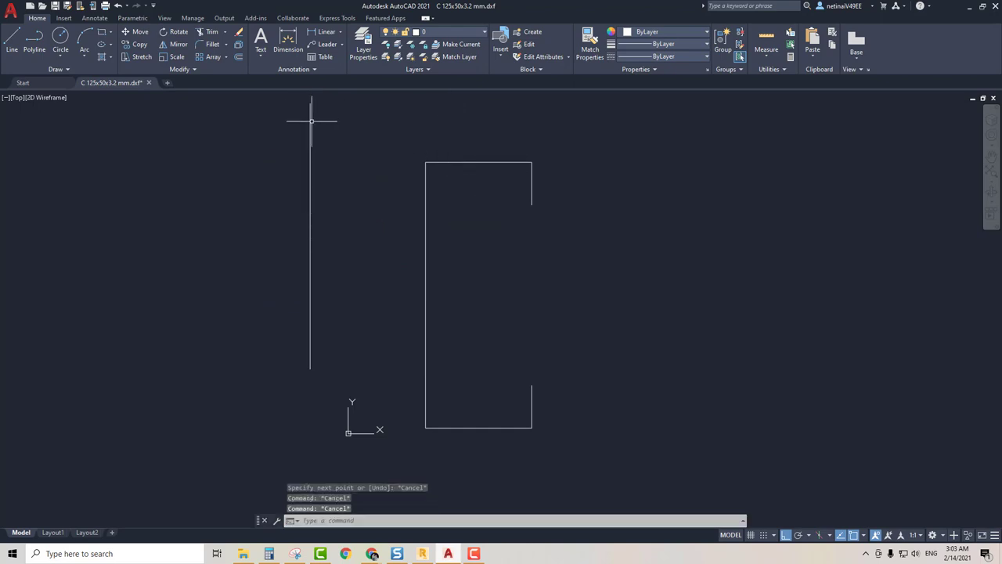
left_click(310, 123)
key("Delete")
scroll(380, 152, "up", 4)
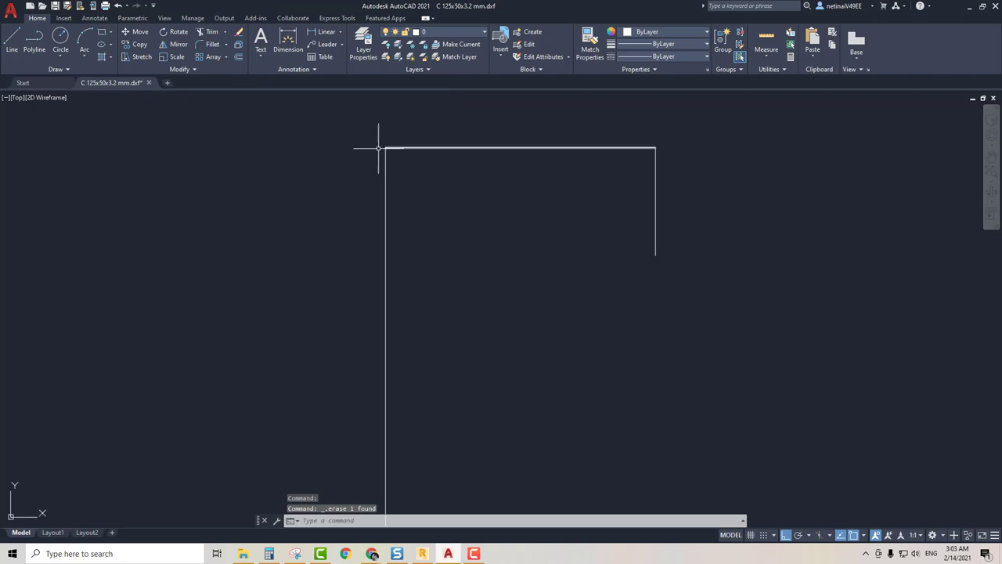
scroll(384, 149, "up", 2)
scroll(394, 141, "down", 8)
scroll(412, 161, "up", 2)
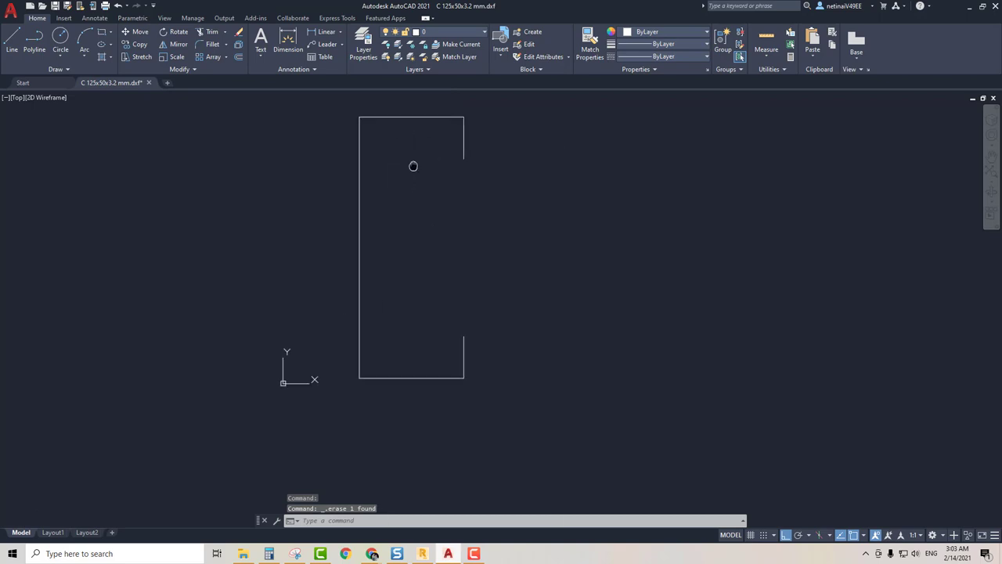
middle_click_drag(411, 164, 423, 195)
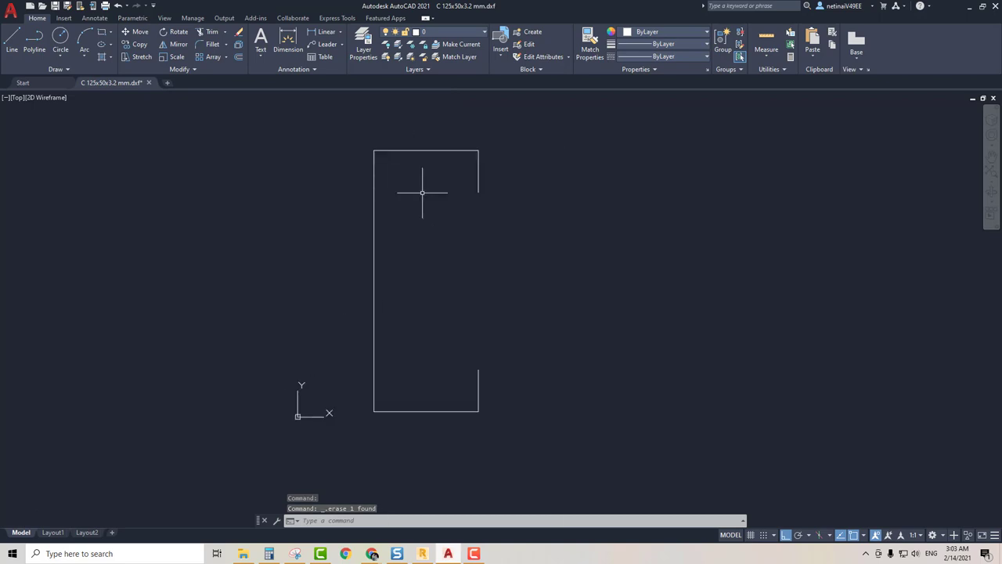
Choose AutoCAD 2018 DXF as the Save As file type for the drawing
left_click(9, 11)
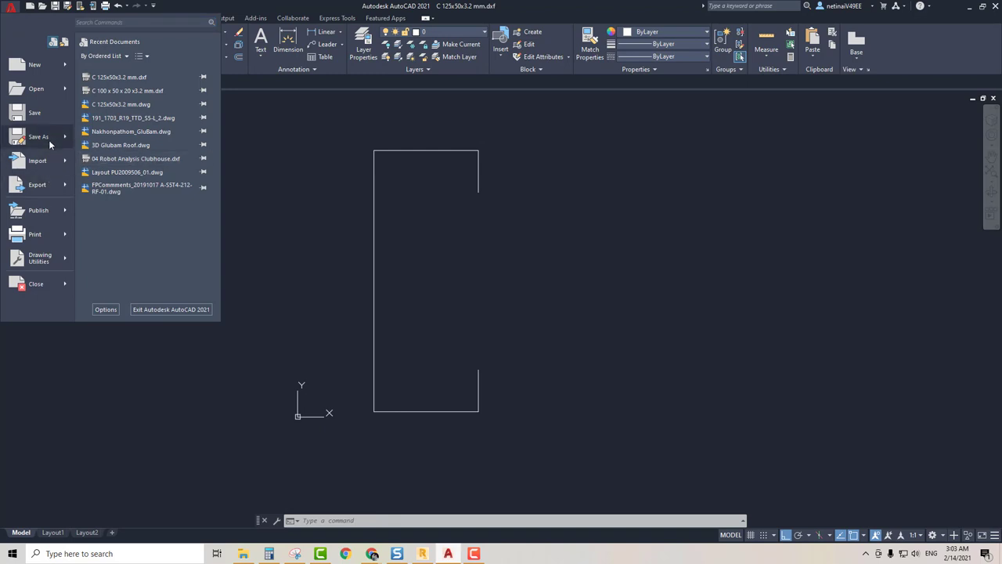
left_click(49, 144)
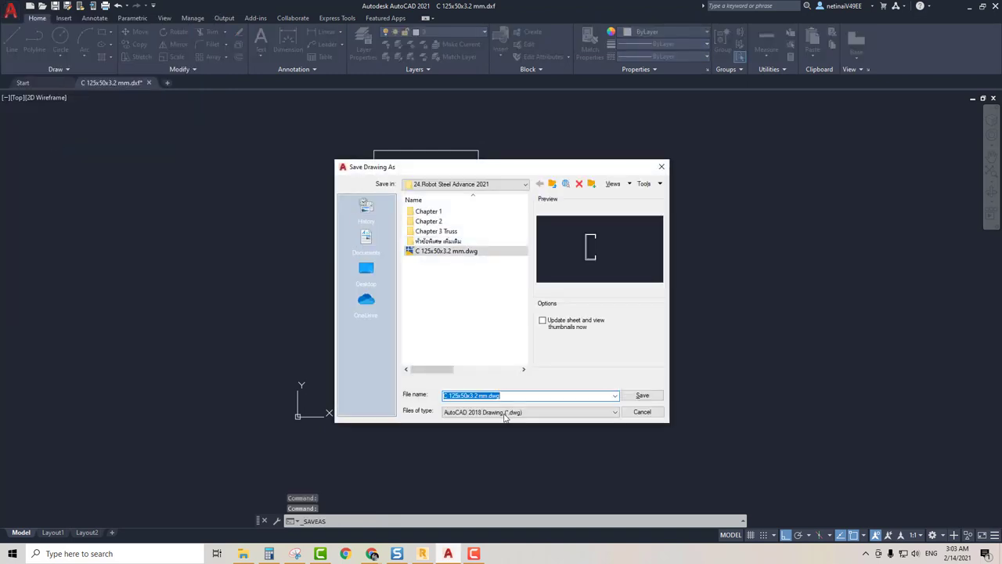
left_click(505, 414)
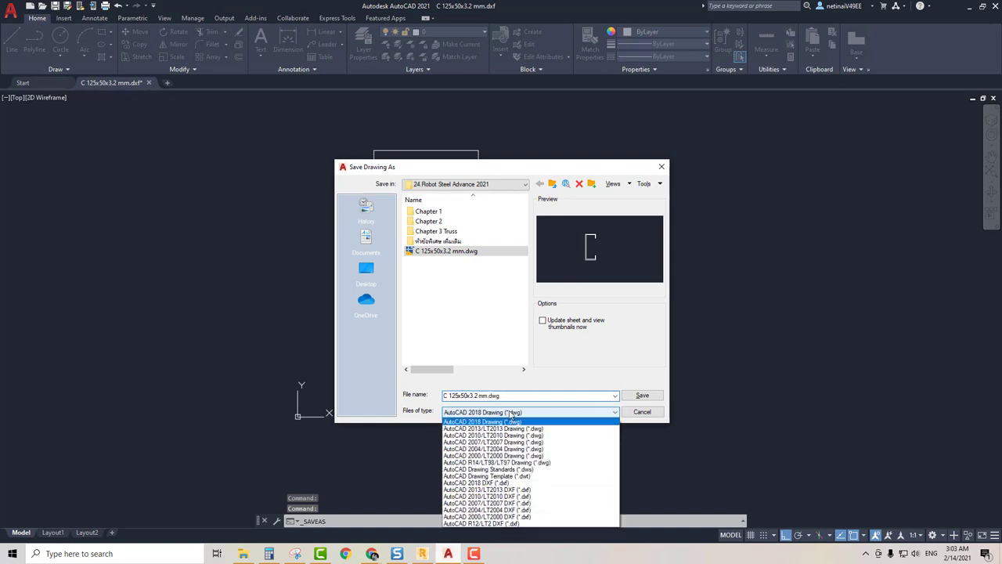
left_click(546, 483)
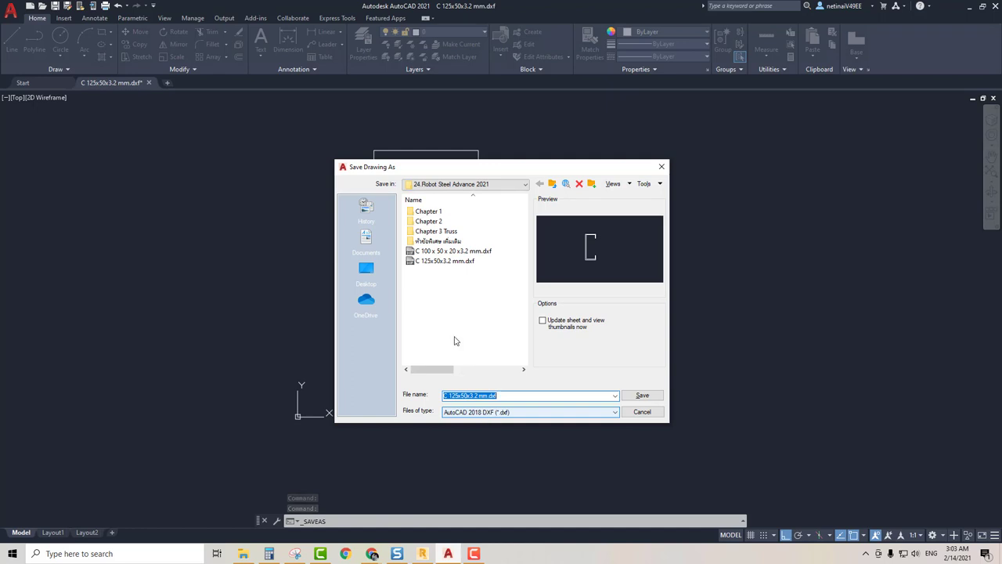
Cancel the save and quit, discarding the drawing's unsaved changes
left_click(662, 168)
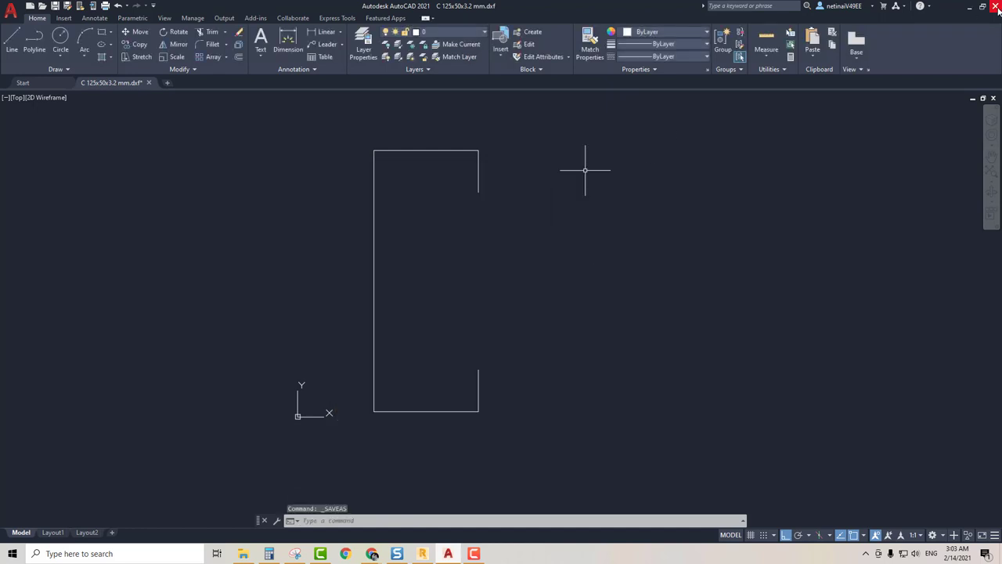
key("ctrl+q")
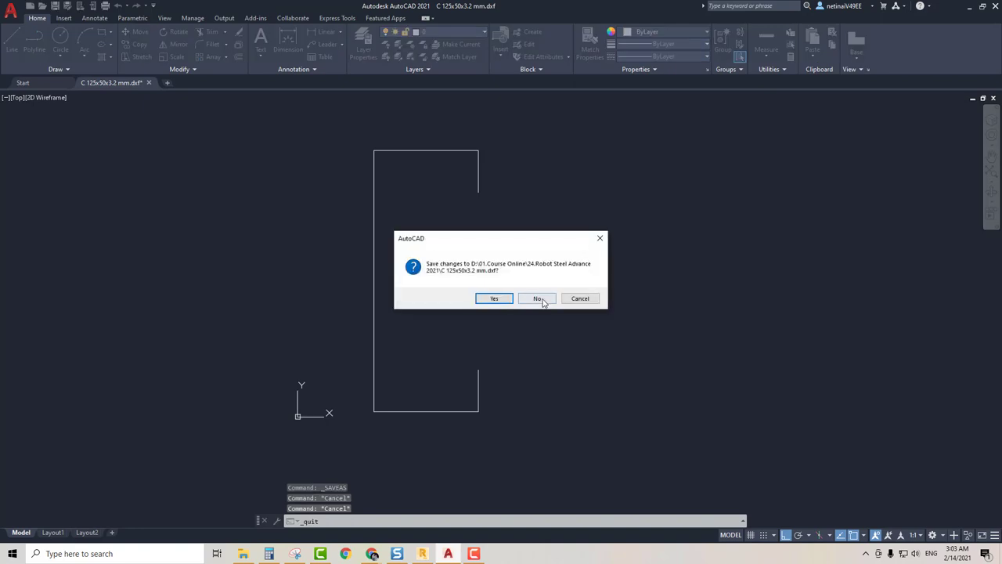
left_click(541, 298)
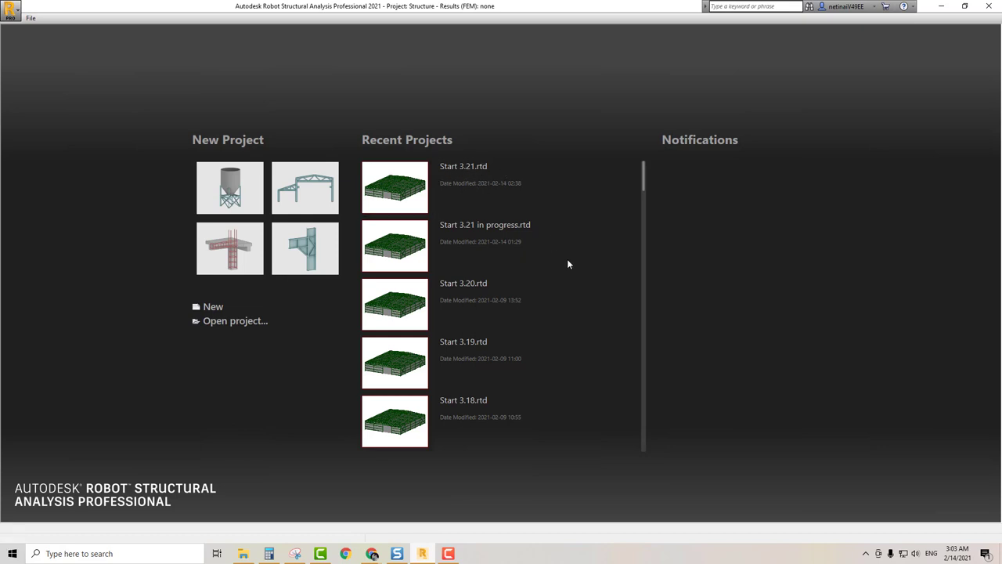
Start a new project from a template and open Tools > Section Definition
left_click(243, 192)
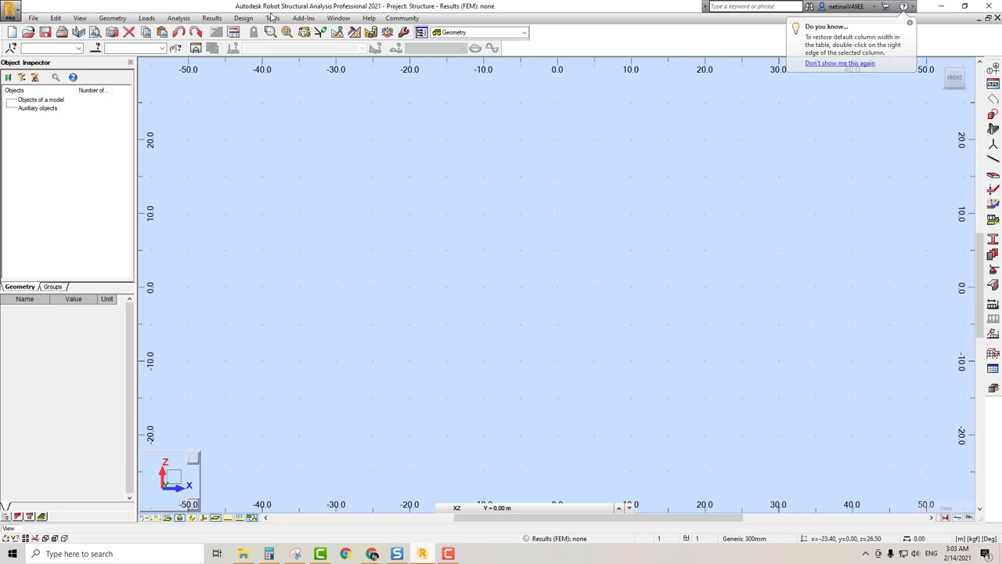
left_click(272, 18)
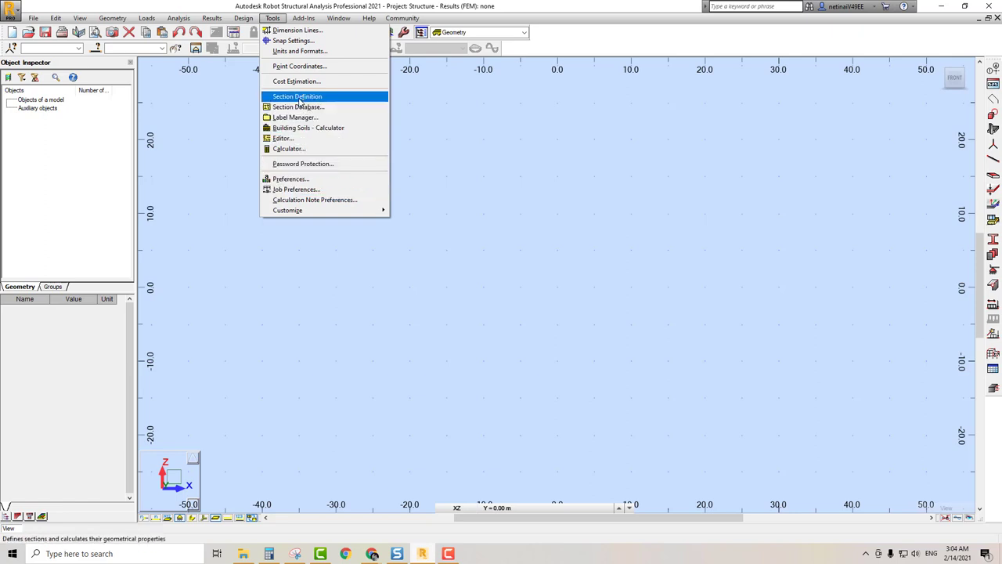
left_click(302, 96)
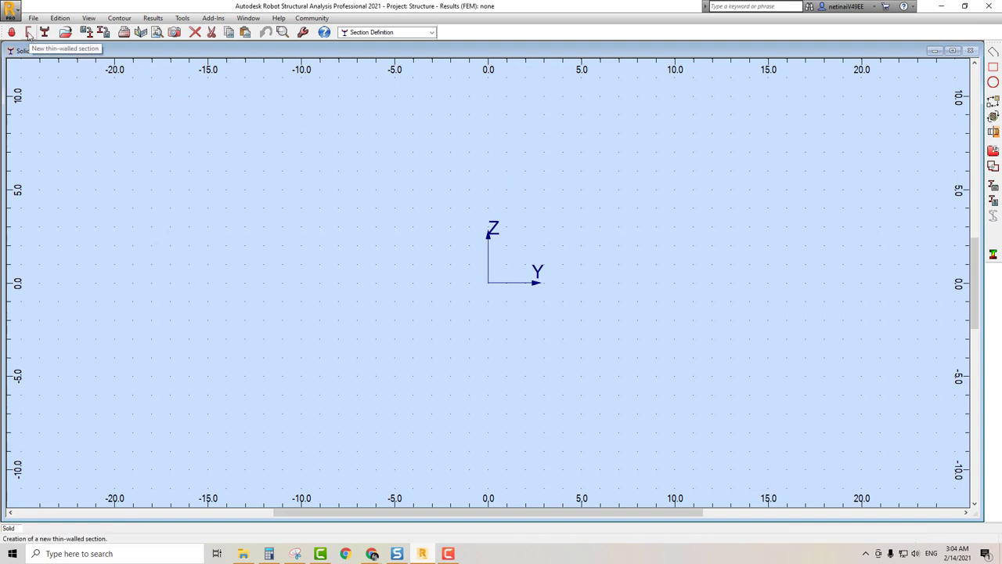
Start a new thin-walled section and switch section dimension units to mm in Job Preferences
left_click(28, 33)
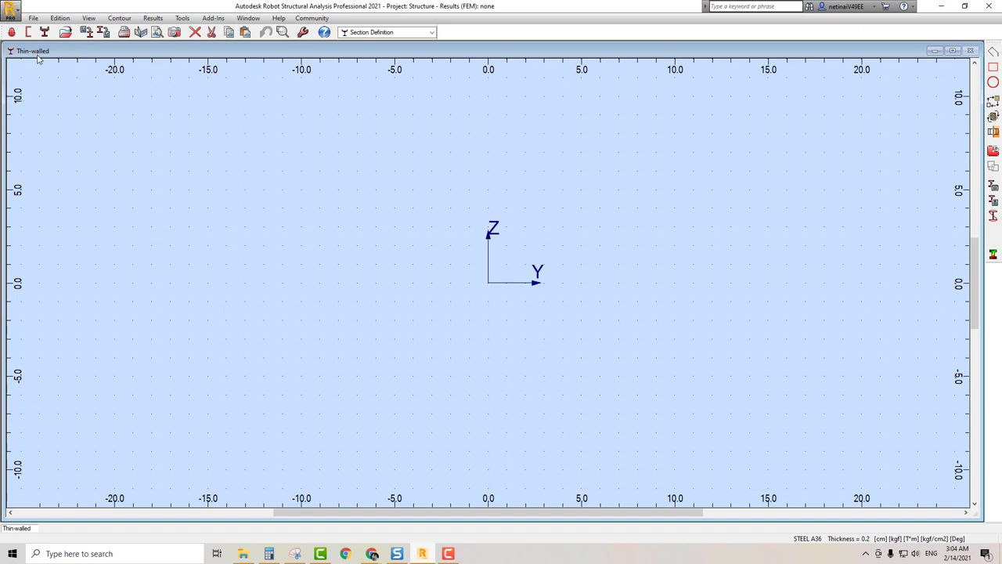
left_click(33, 53)
left_click(924, 538)
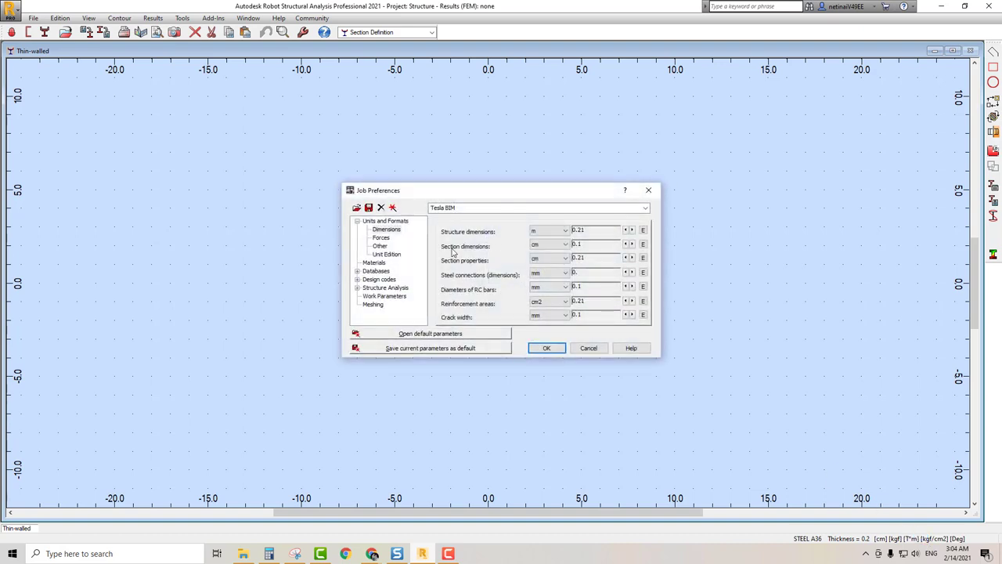
left_click(555, 245)
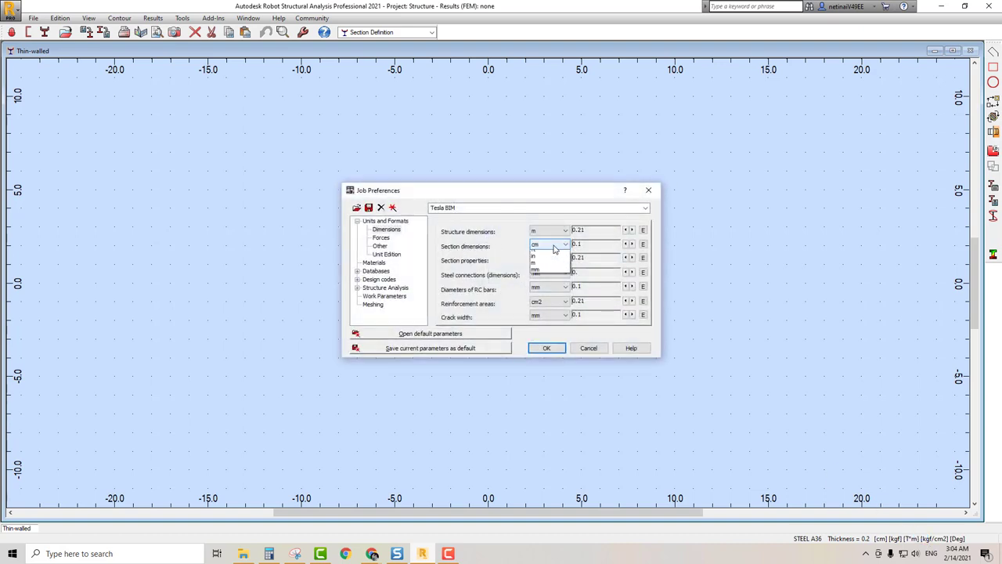
left_click(542, 279)
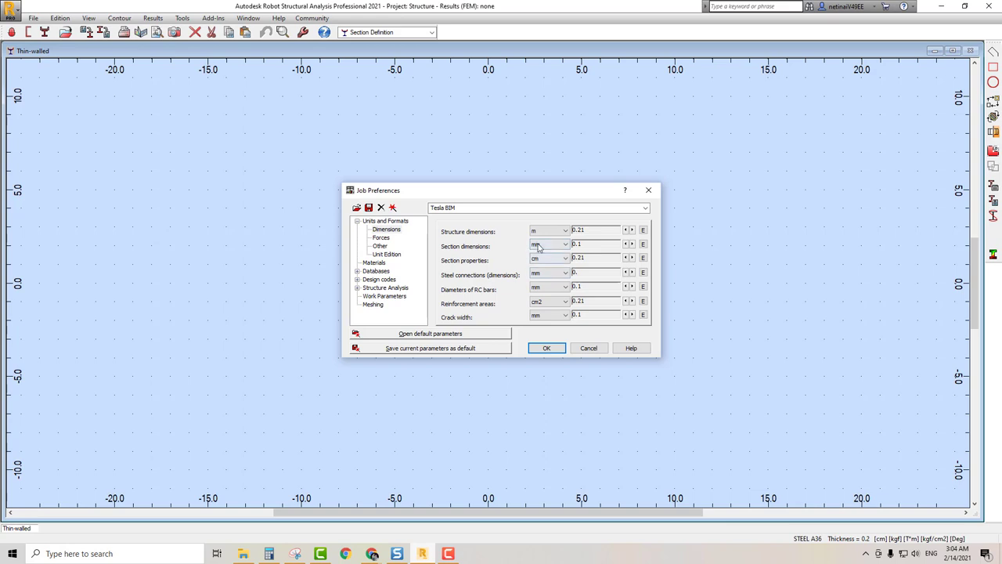
left_click(546, 347)
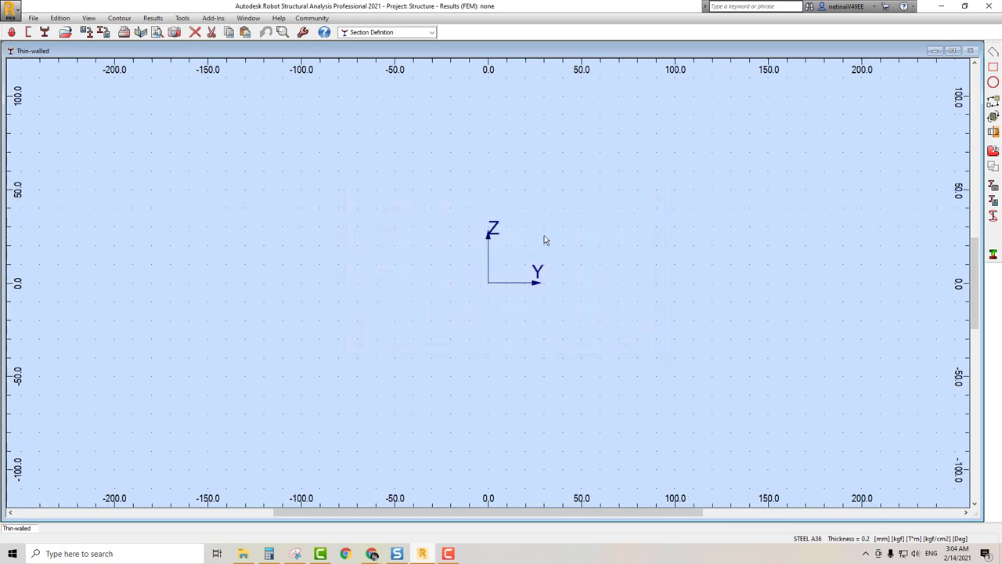
Import C 125x50x3.2 mm.dxf into the thin-walled section, keeping the default arc parameters
left_click(34, 19)
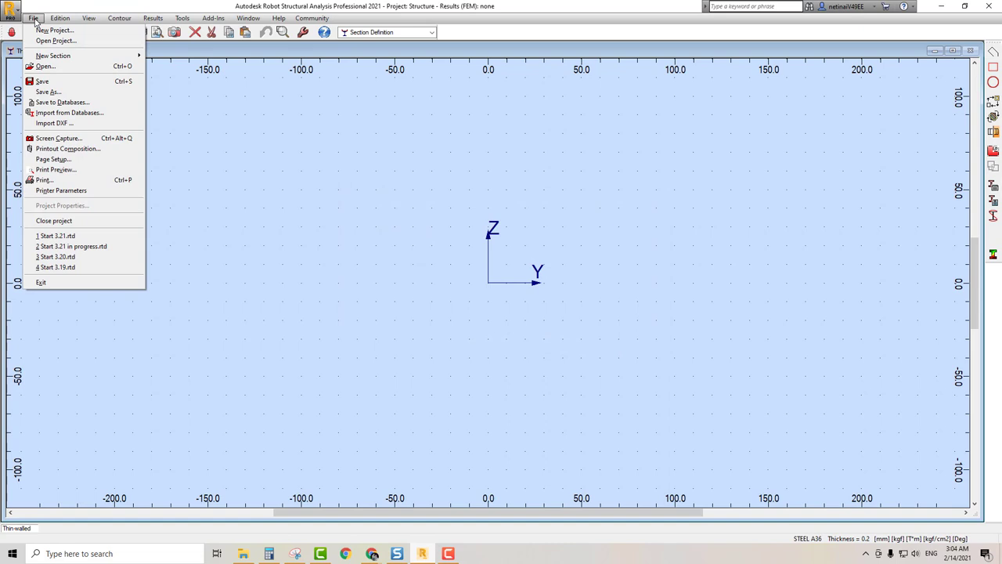
left_click(67, 124)
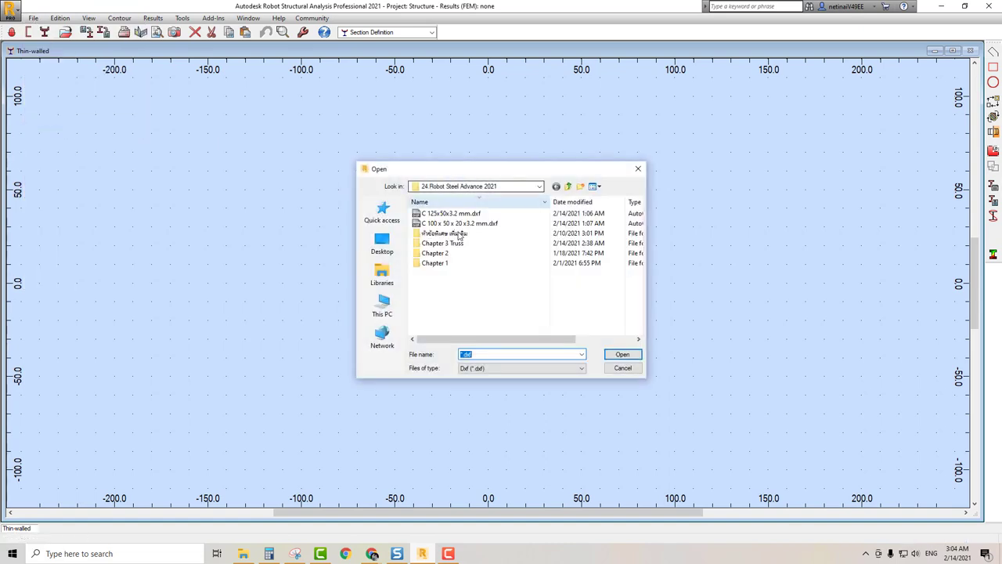
left_click(460, 214)
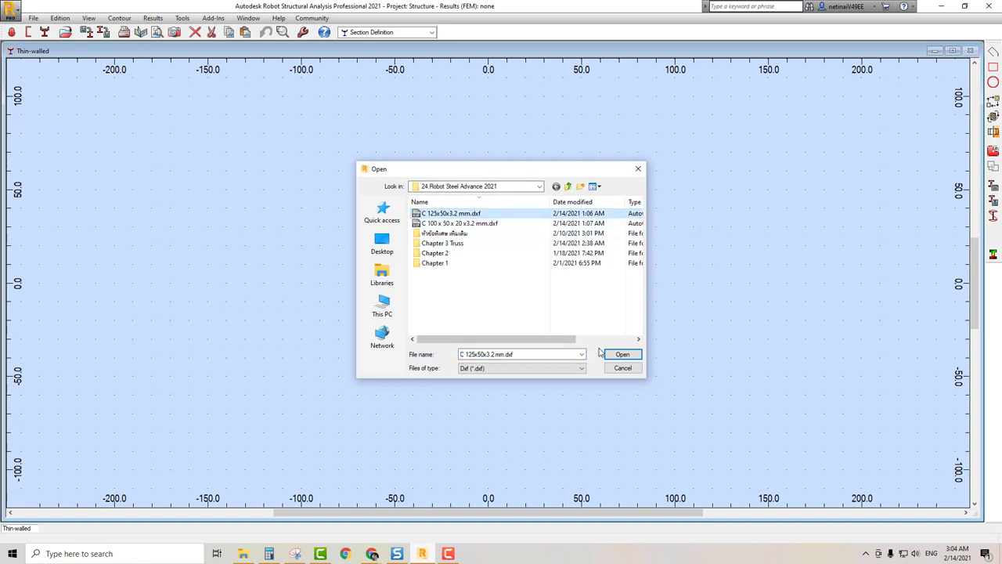
left_click(622, 354)
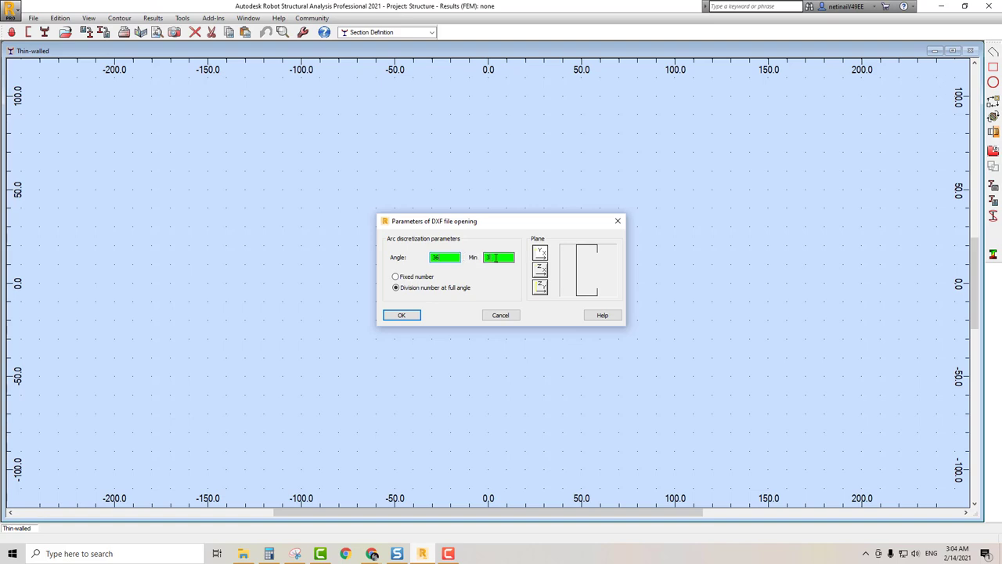
left_click(448, 257)
left_click(490, 258)
left_click(400, 315)
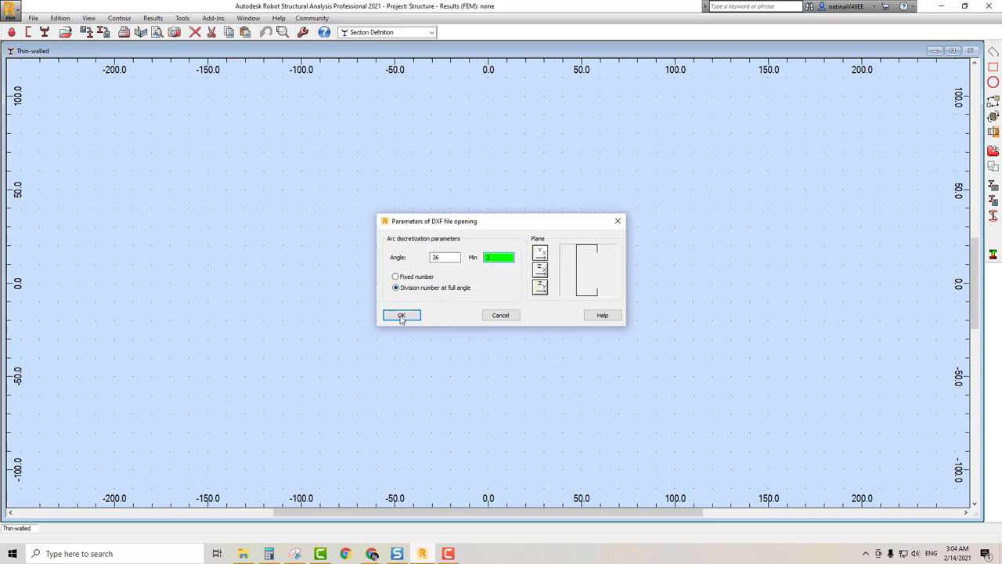
scroll(490, 261, "down", 2)
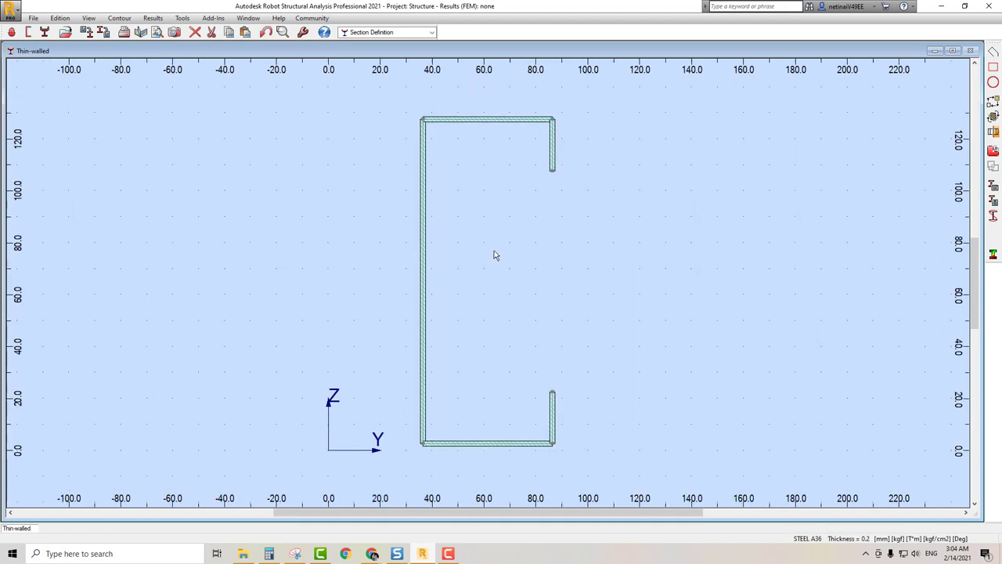
Give all C-section walls STEEL A36 material with 3.2 thickness
mouse_move(386, 98)
left_mouse_down()
mouse_move(579, 429)
mouse_move(588, 470)
left_mouse_up()
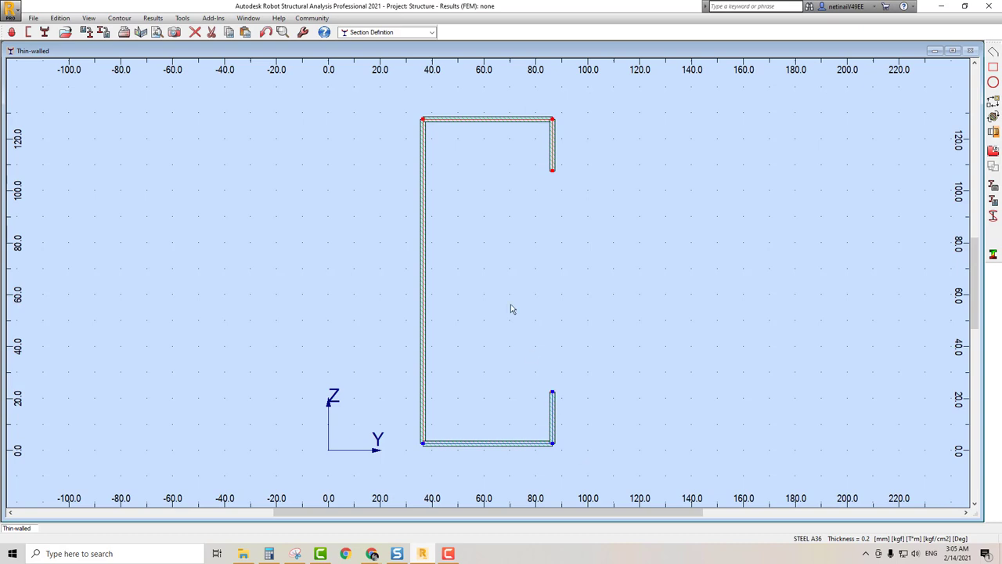
right_click(450, 162)
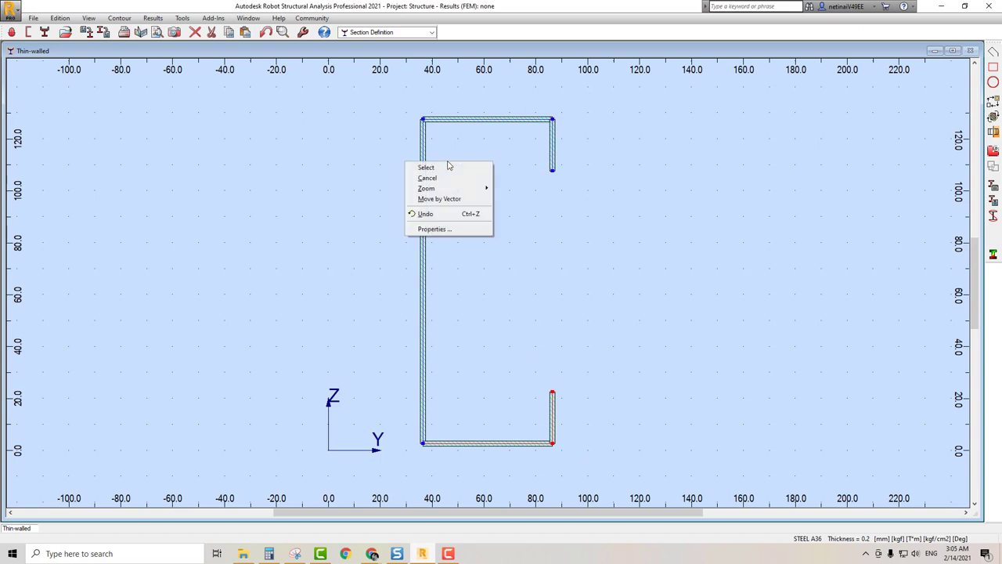
left_click(439, 229)
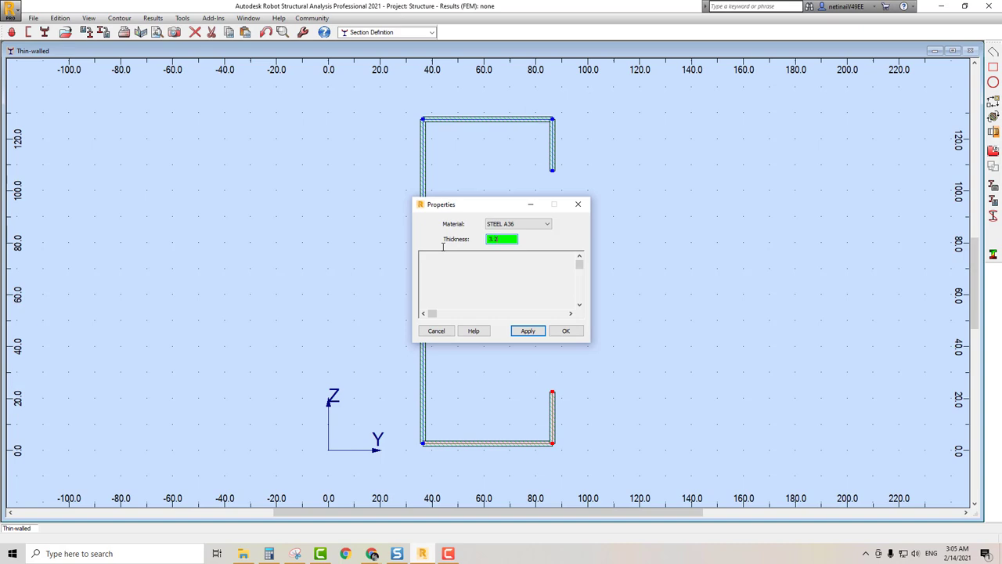
left_click(523, 332)
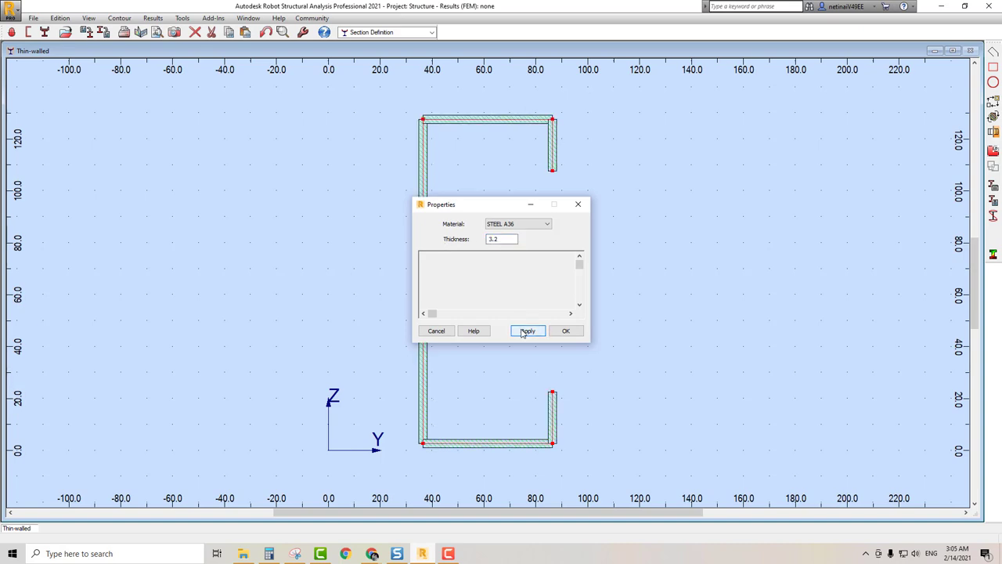
left_click(565, 331)
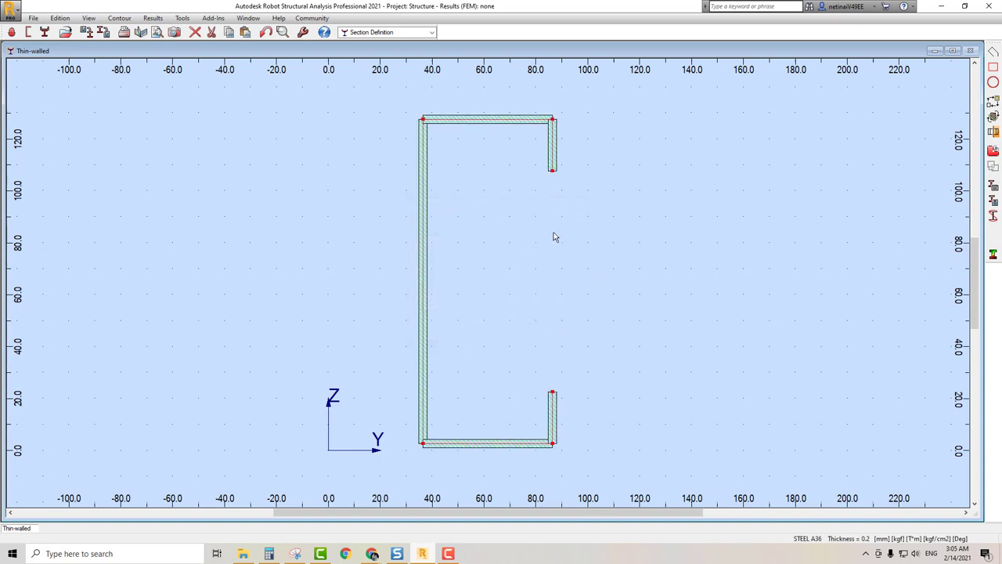
Display geometric properties and principal-system results: area 8.48 cm2, Iy 212.82 cm4, Iz 34.26 cm4
left_click(154, 18)
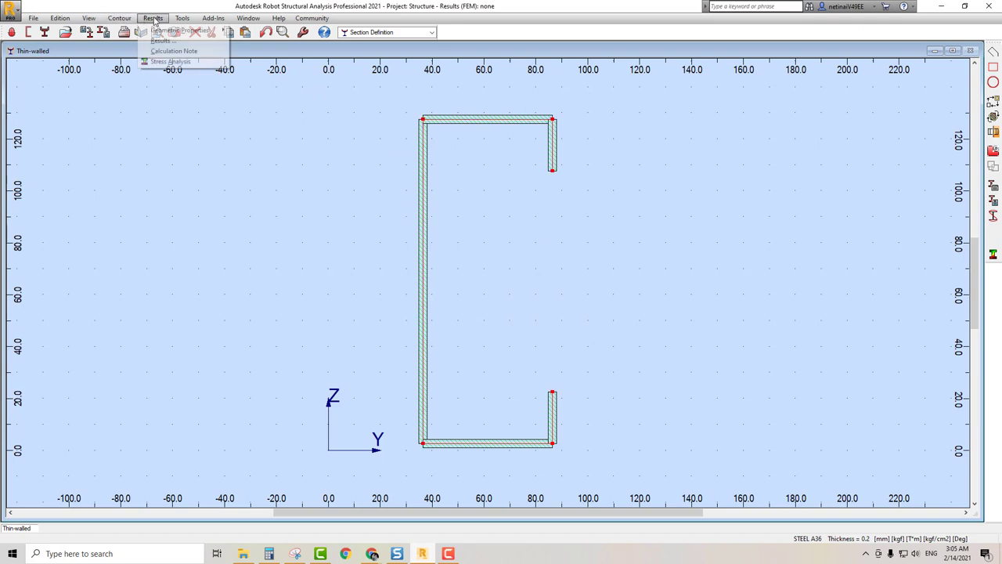
left_click(162, 40)
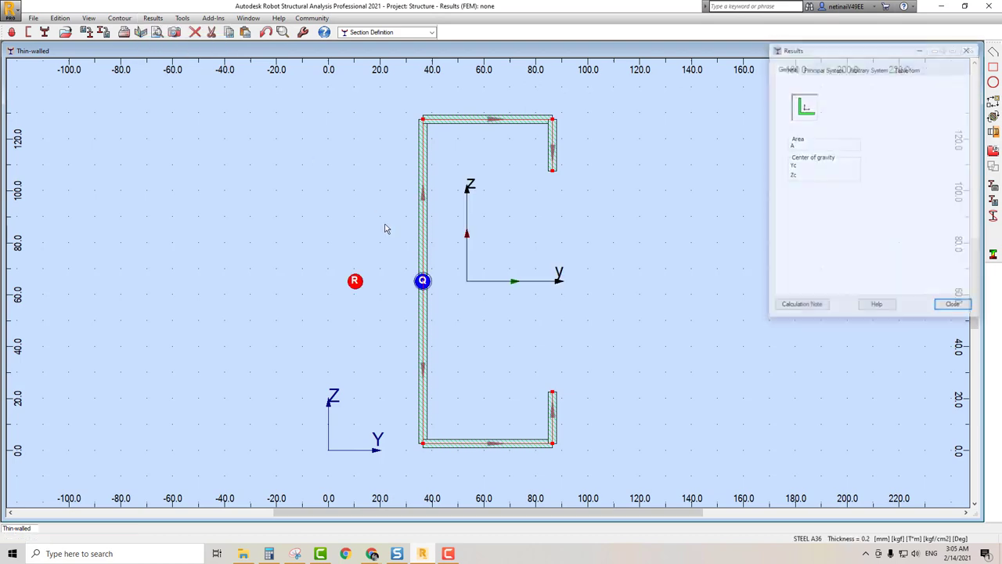
mouse_move(847, 50)
left_mouse_down()
mouse_move(711, 108)
mouse_move(691, 133)
left_mouse_up()
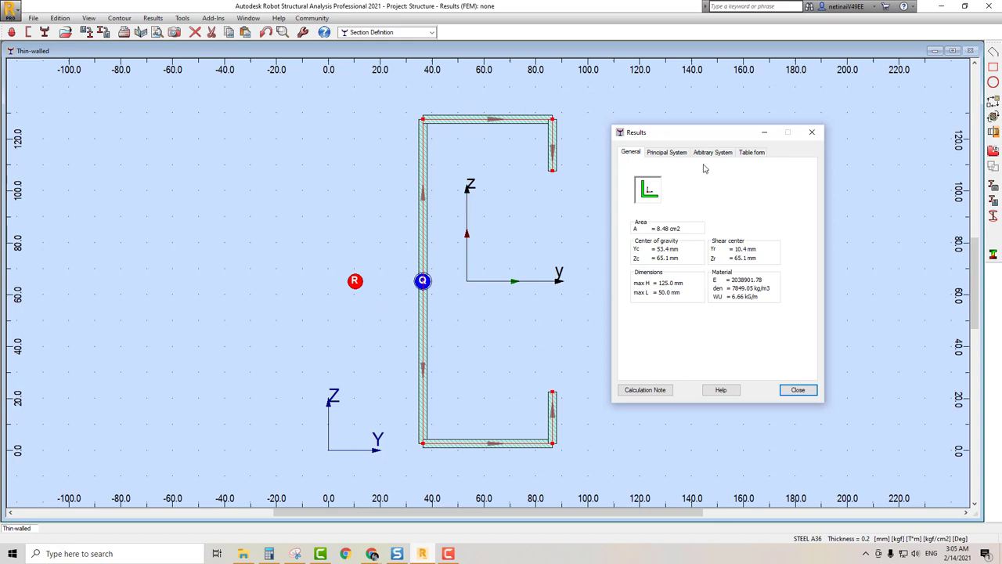
left_click(664, 154)
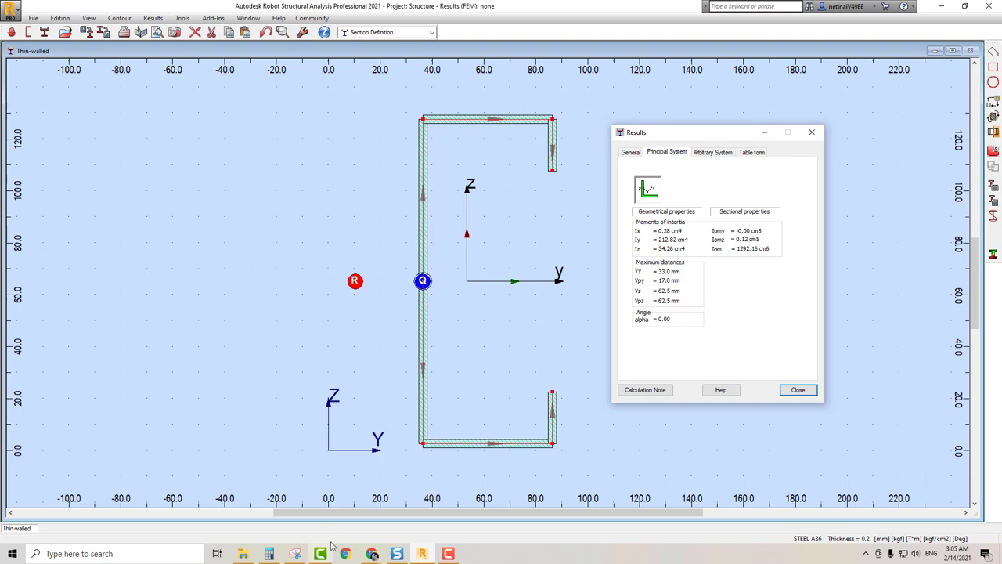
left_click(372, 553)
Switch to Chrome and search for the KHC steel catalog in a new tab
left_click(501, 509)
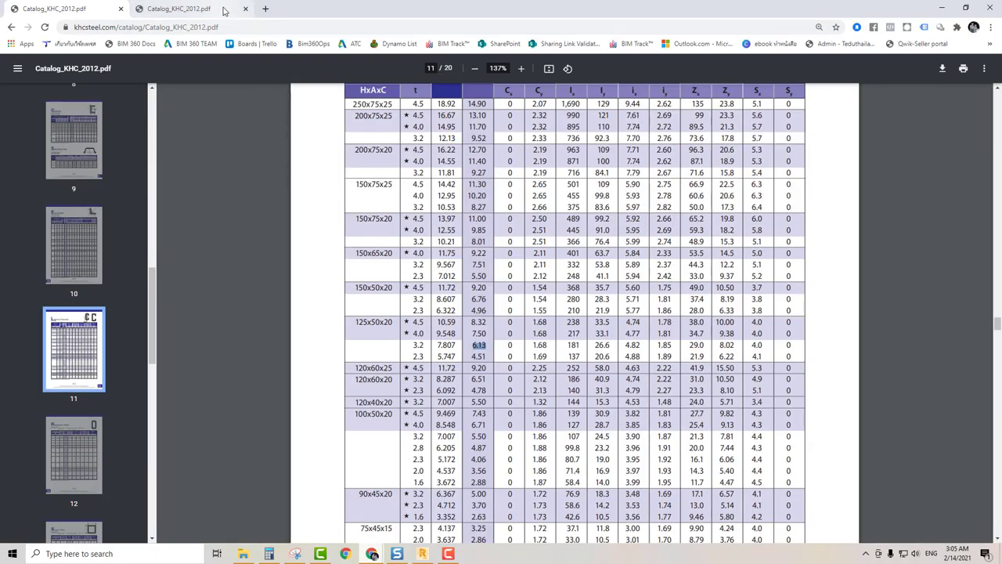
left_click(266, 9)
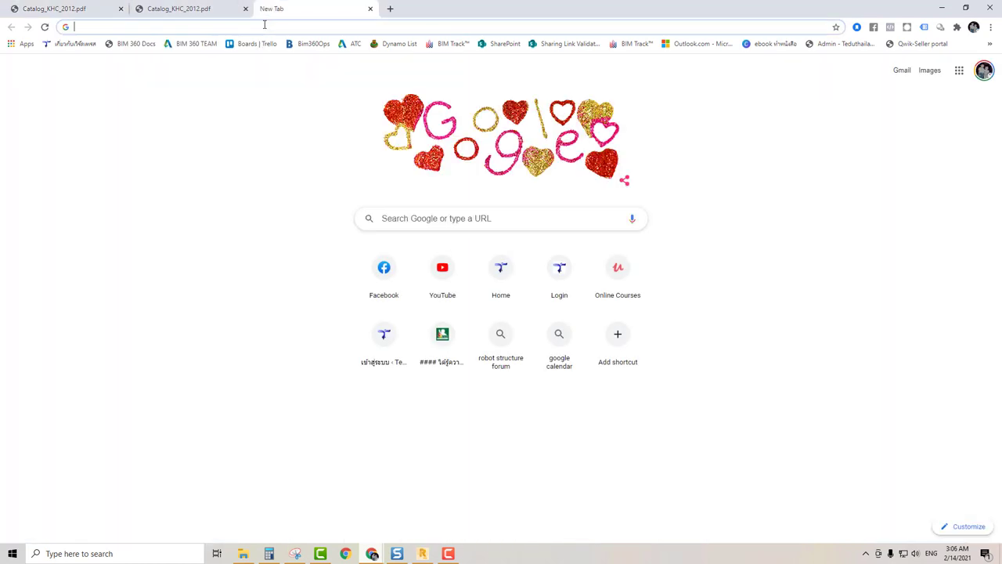
type("khc")
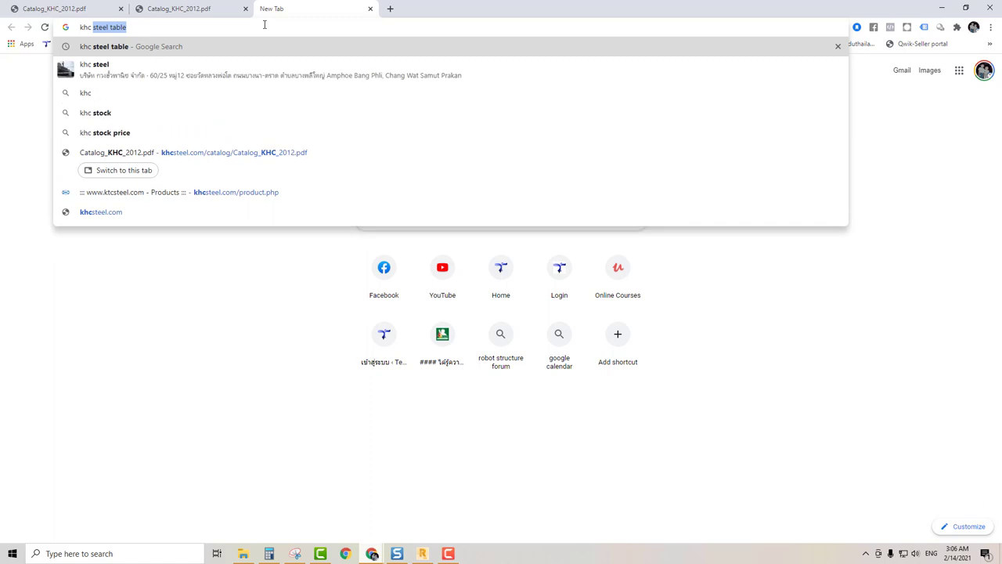
key("Return")
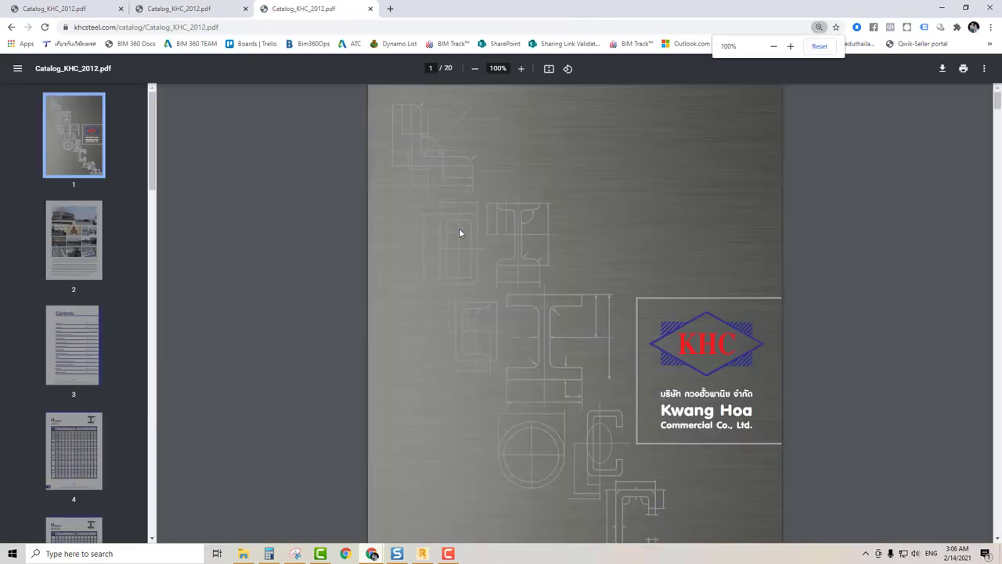
Page through the KHC catalog to page 11, Light Lip Channels
scroll(105, 371, "down", 3)
left_click(98, 315)
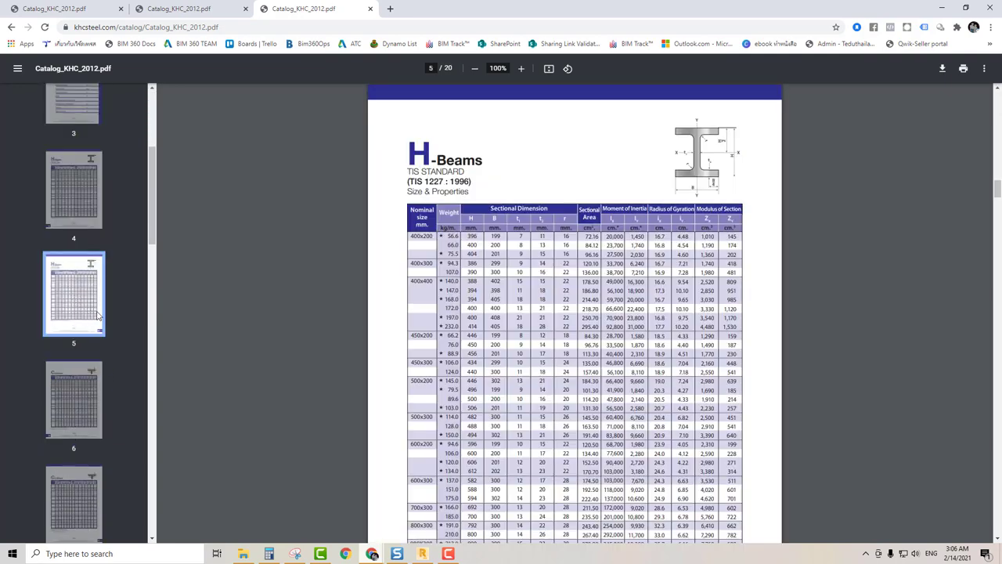
left_click(62, 205)
scroll(94, 328, "down", 3)
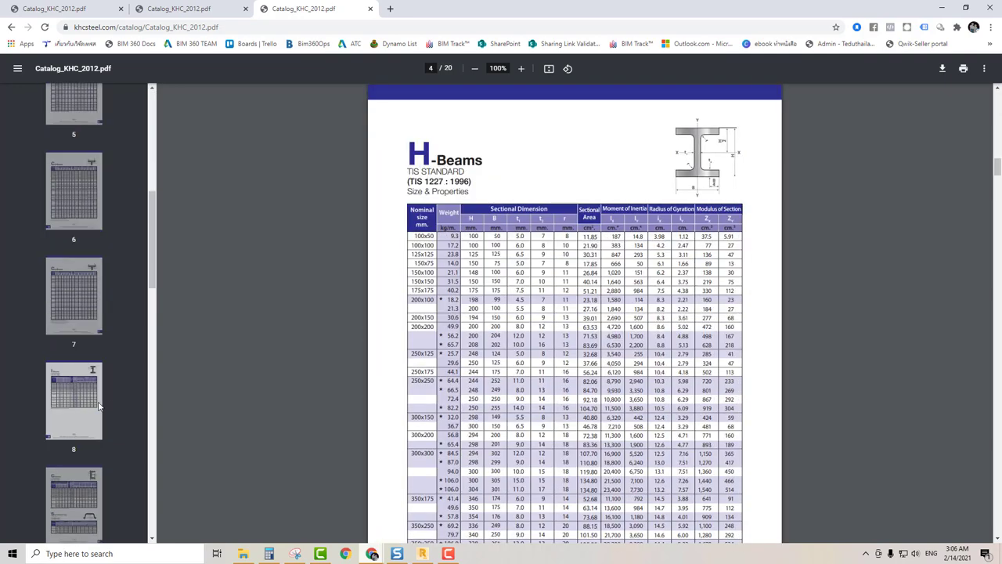
scroll(106, 391, "up", 3)
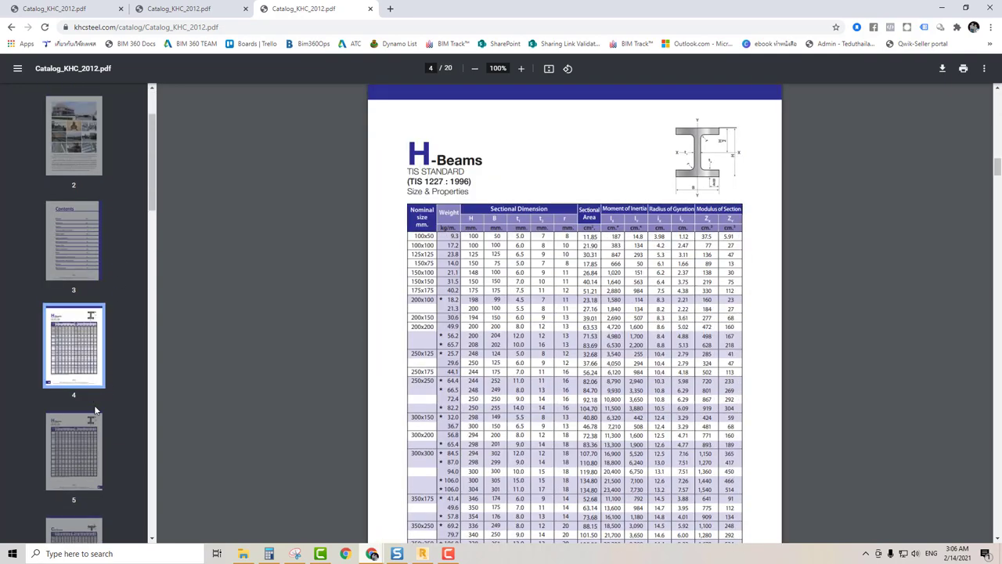
scroll(97, 399, "down", 2)
left_click(80, 332)
left_click(85, 446)
scroll(102, 434, "down", 2)
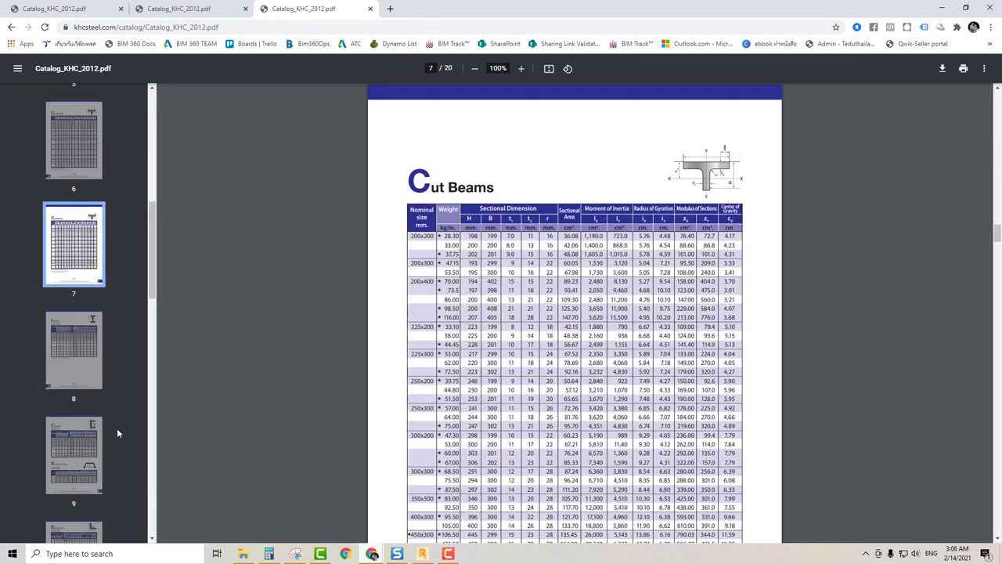
left_click(78, 448)
scroll(78, 392, "down", 1)
scroll(78, 345, "down", 2)
left_click(78, 391)
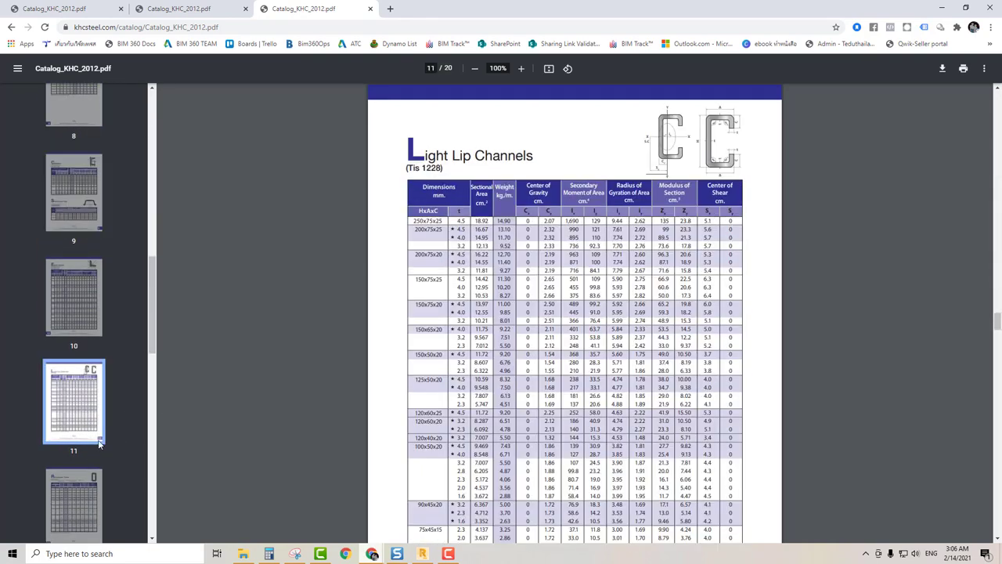
scroll(655, 233, "down", 2)
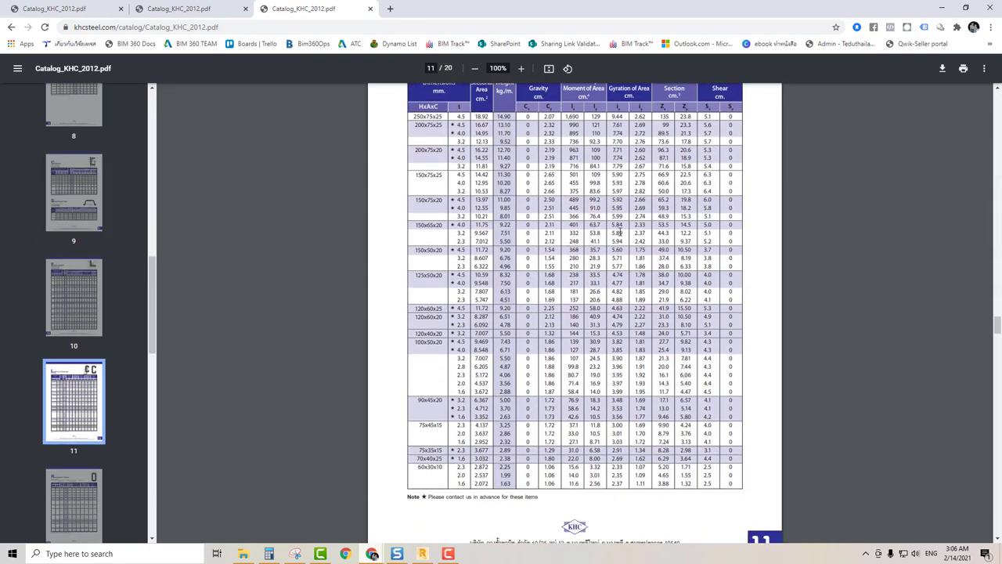
Close the extra tabs and highlight 6.13, 7.807 and 181 in the 125x50x20, 3.2 mm row
left_click(370, 8)
left_click(245, 9)
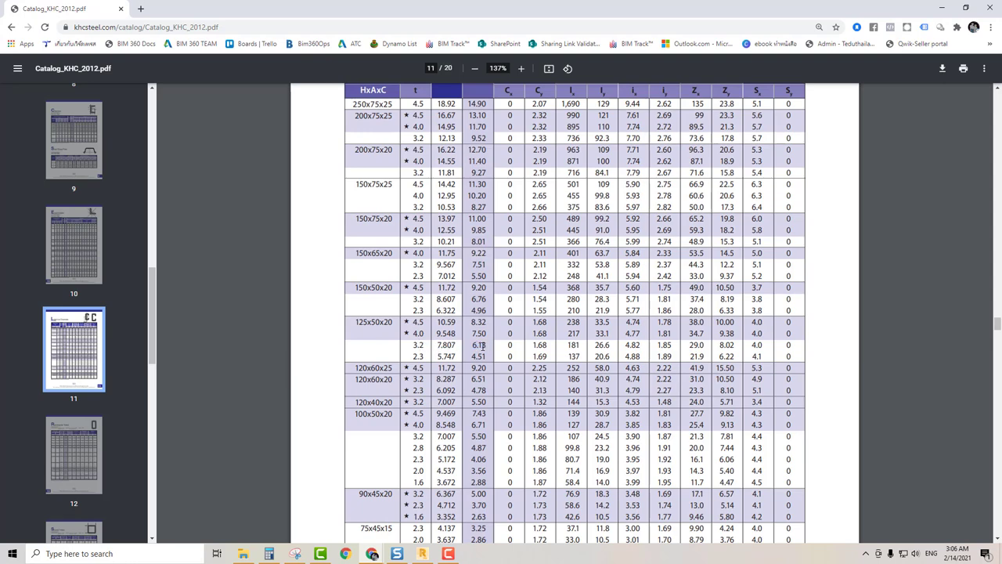
left_click_drag(484, 345, 474, 345)
scroll(508, 345, "up", 1)
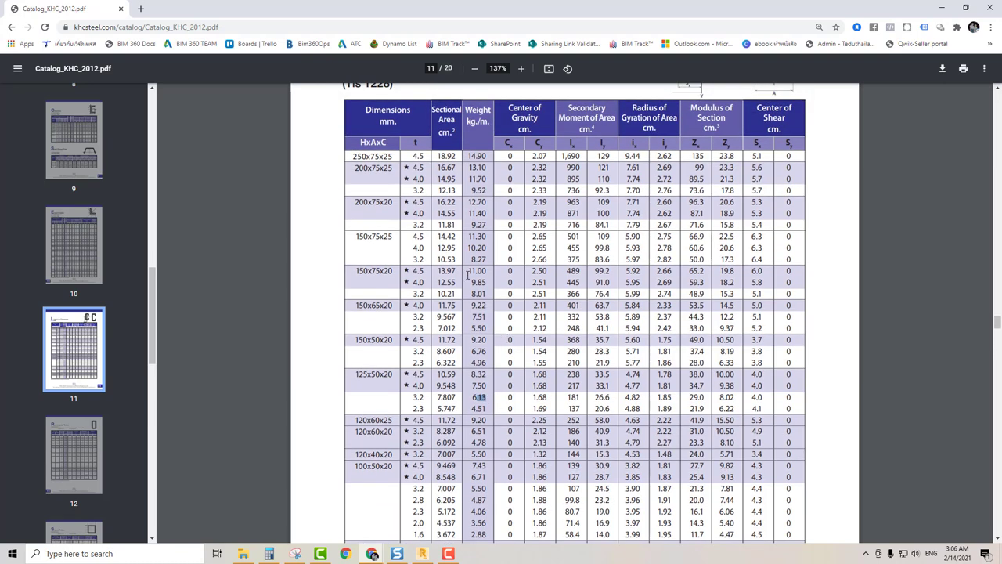
left_click_drag(438, 398, 463, 397)
left_click_drag(569, 396, 606, 397)
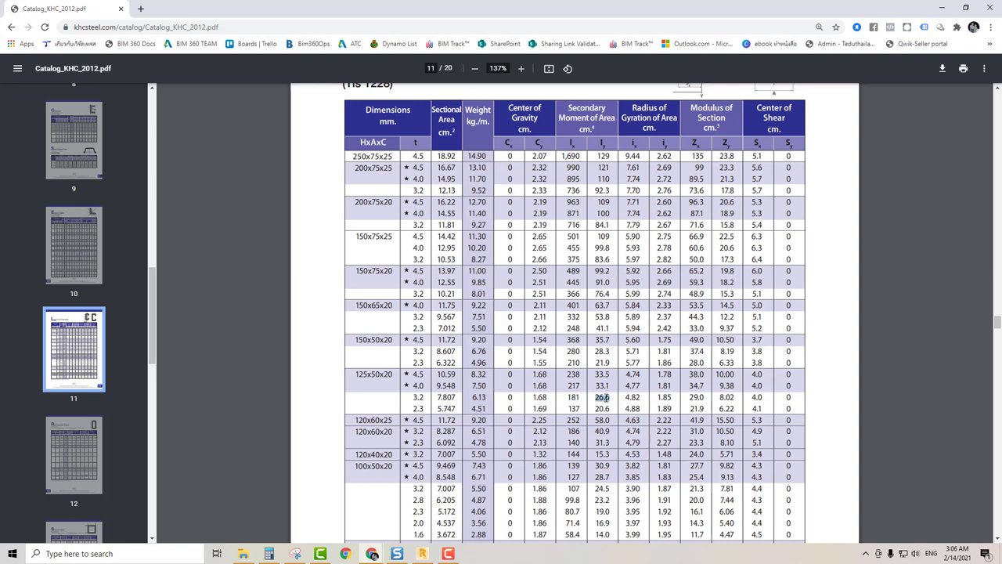
left_click(942, 7)
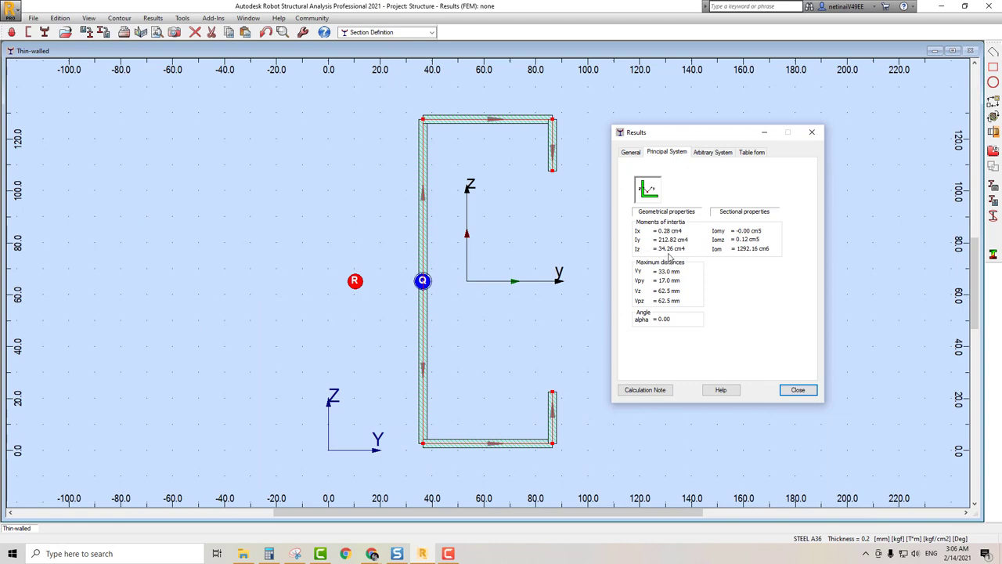
Close the results and abandon Save to database, since its Database list is empty
left_click(813, 135)
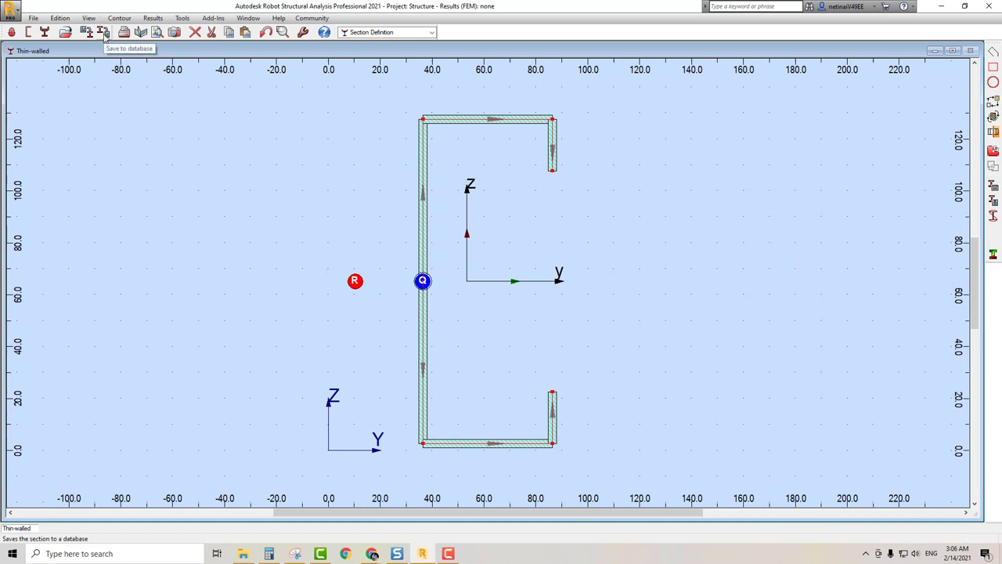
left_click(104, 32)
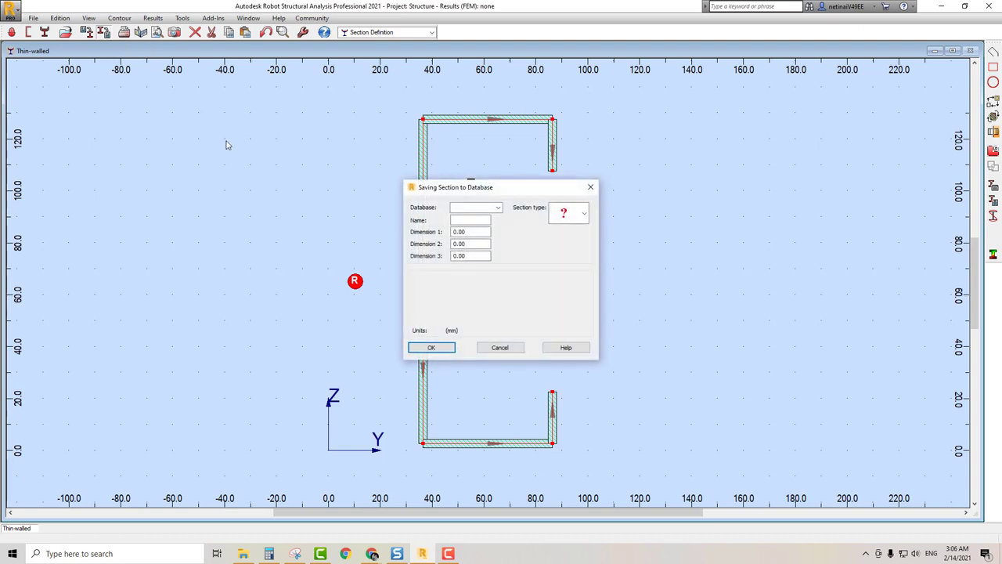
left_click(497, 208)
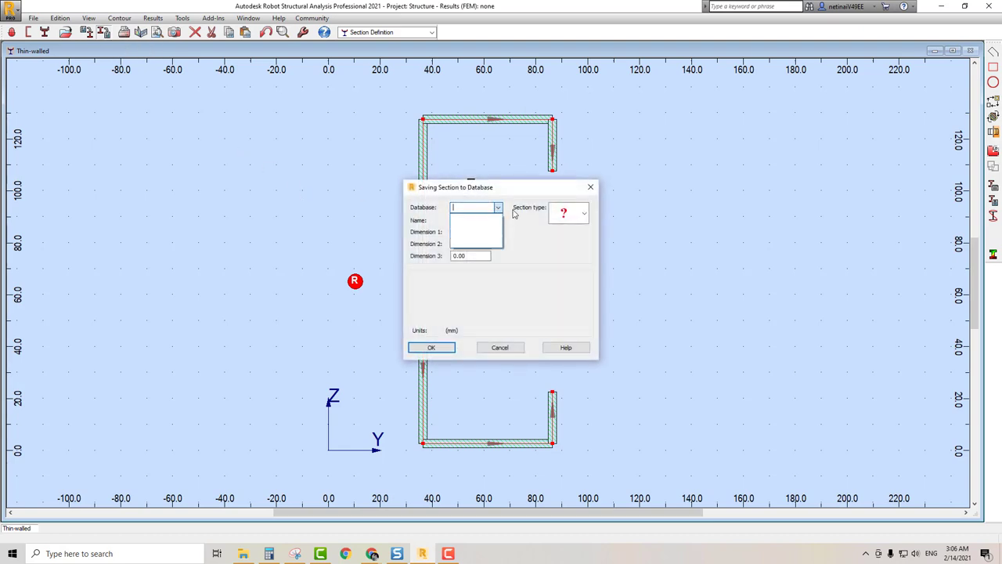
left_click(512, 197)
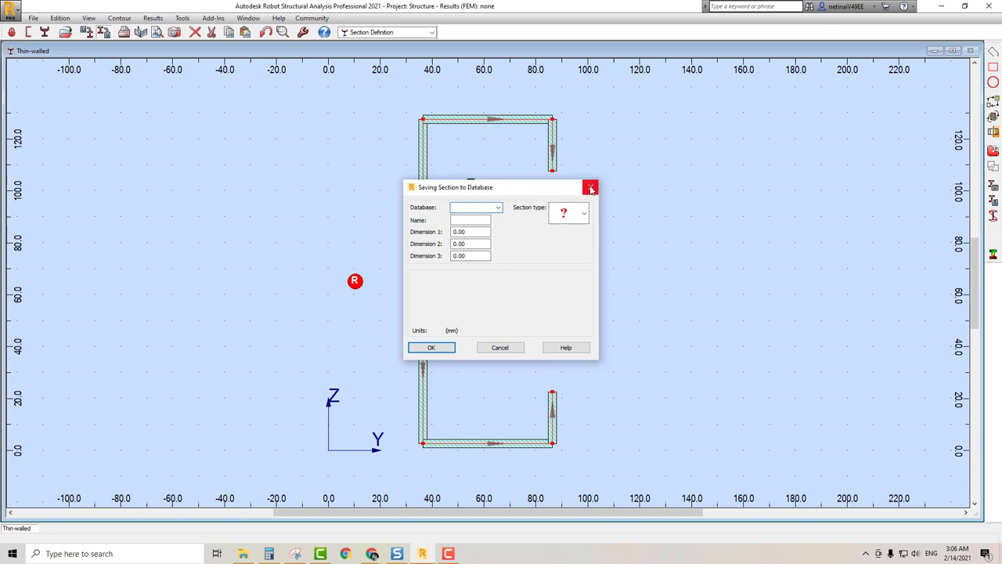
left_click(498, 207)
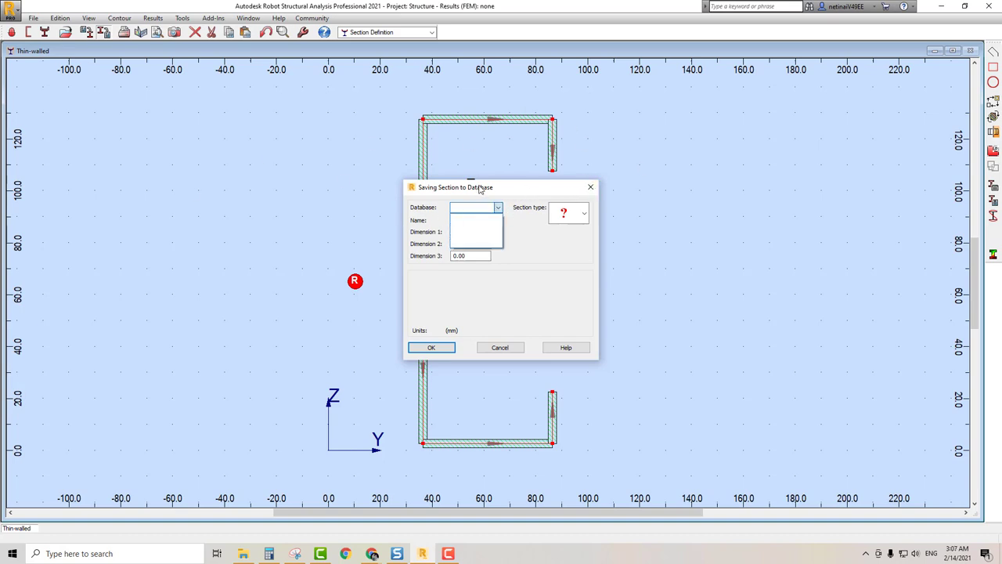
left_click(591, 189)
left_click(591, 189)
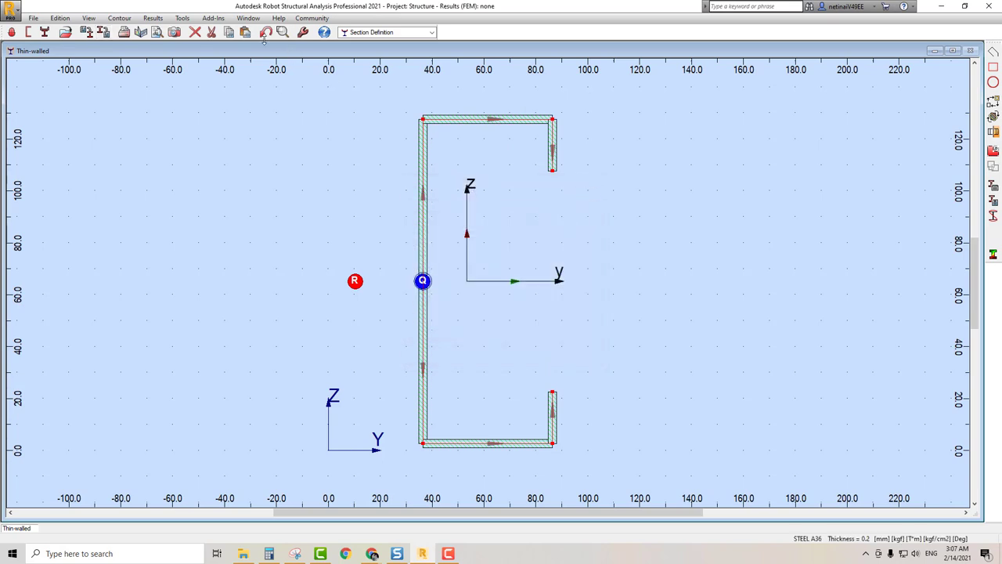
left_click(179, 19)
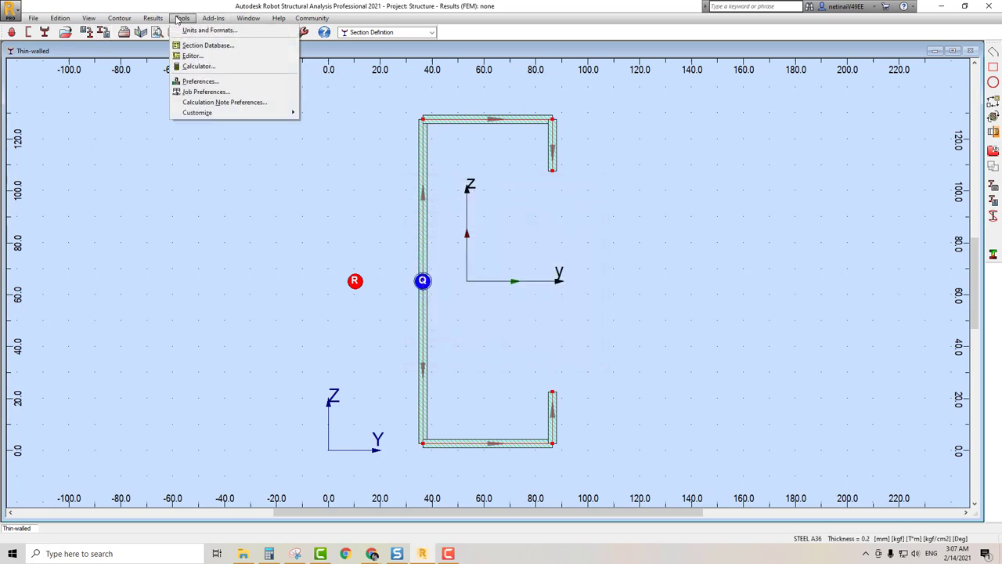
Add the RUSER user profiles database to steel and timber section databases and make it current
left_click(205, 92)
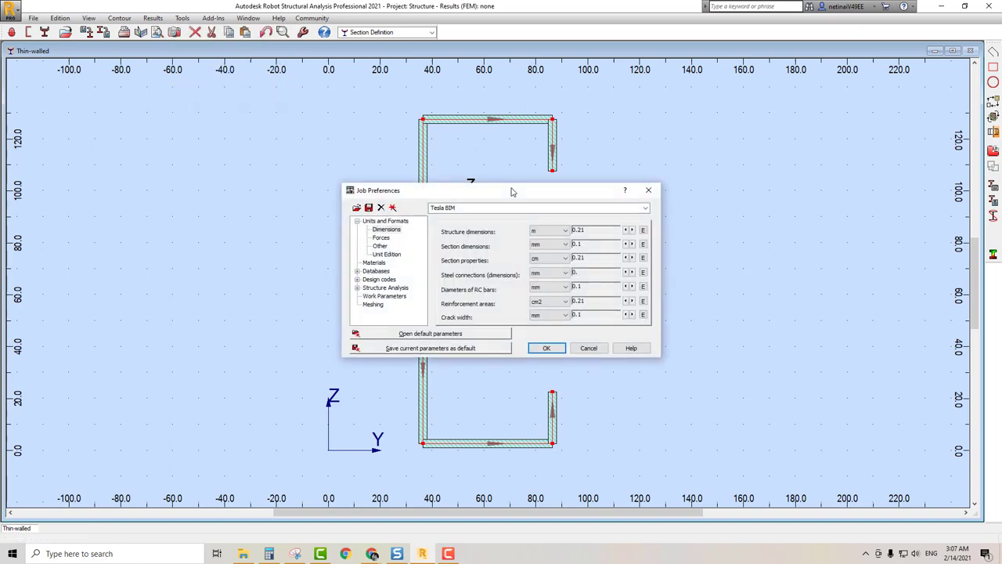
left_click(377, 271)
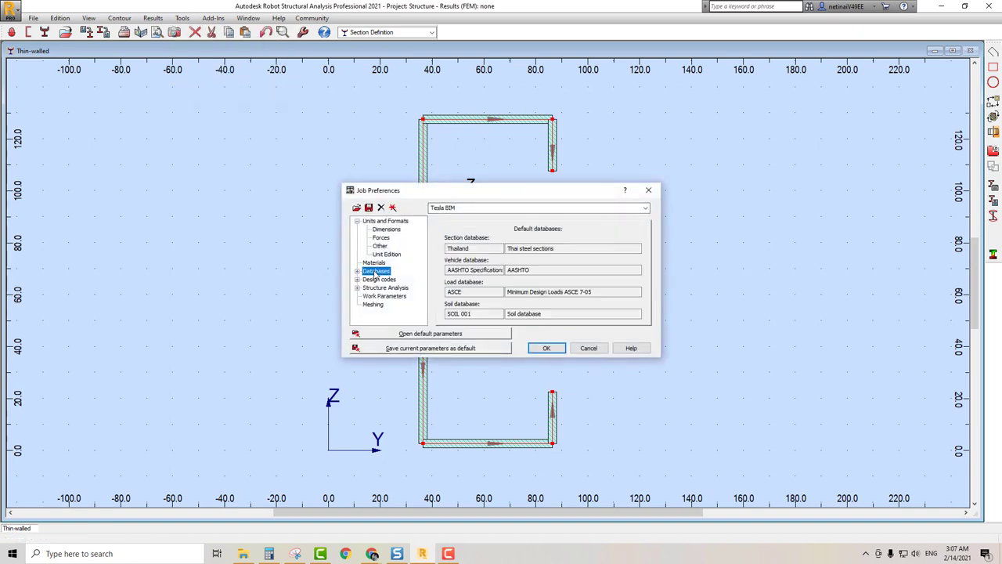
left_click(357, 270)
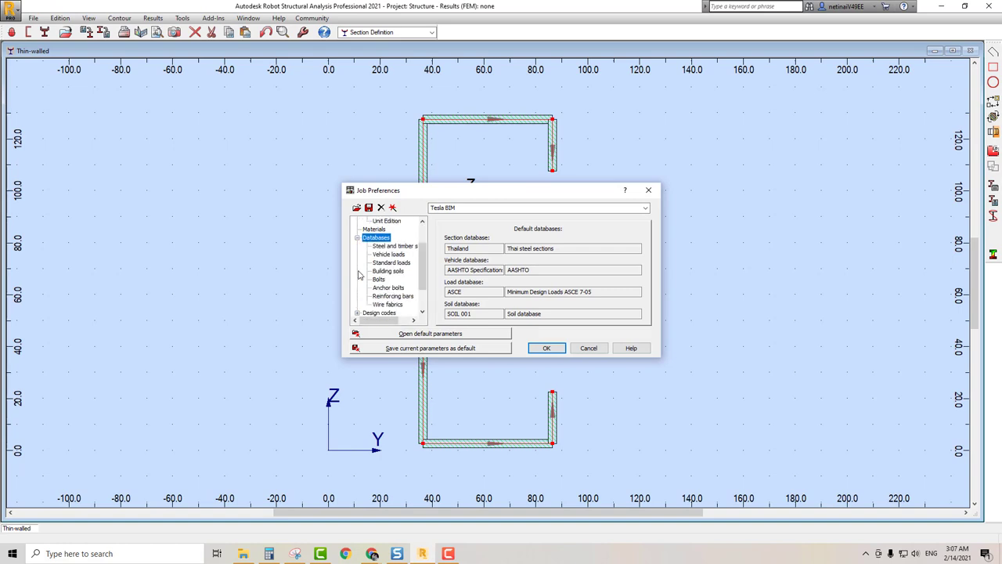
left_click(398, 248)
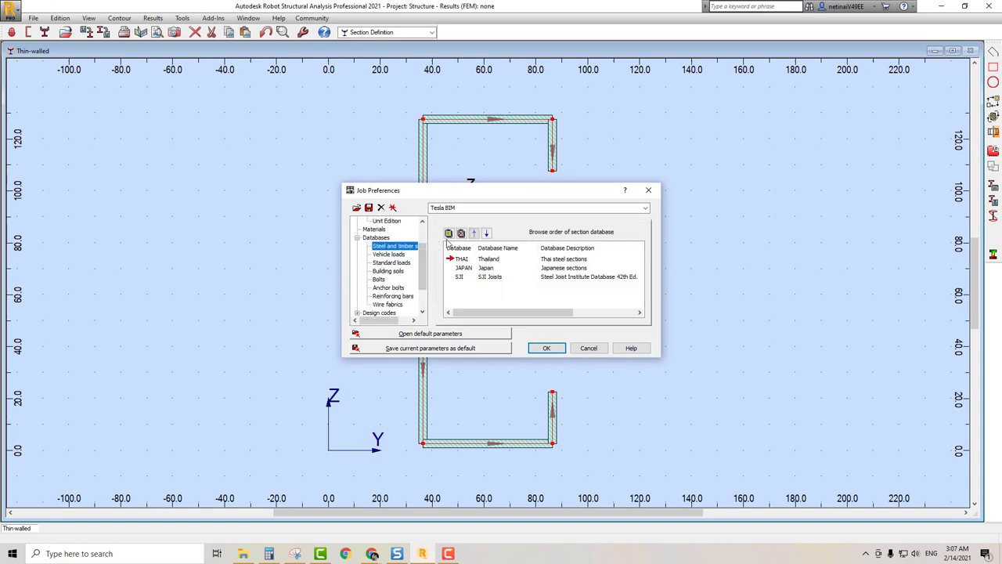
left_click(449, 235)
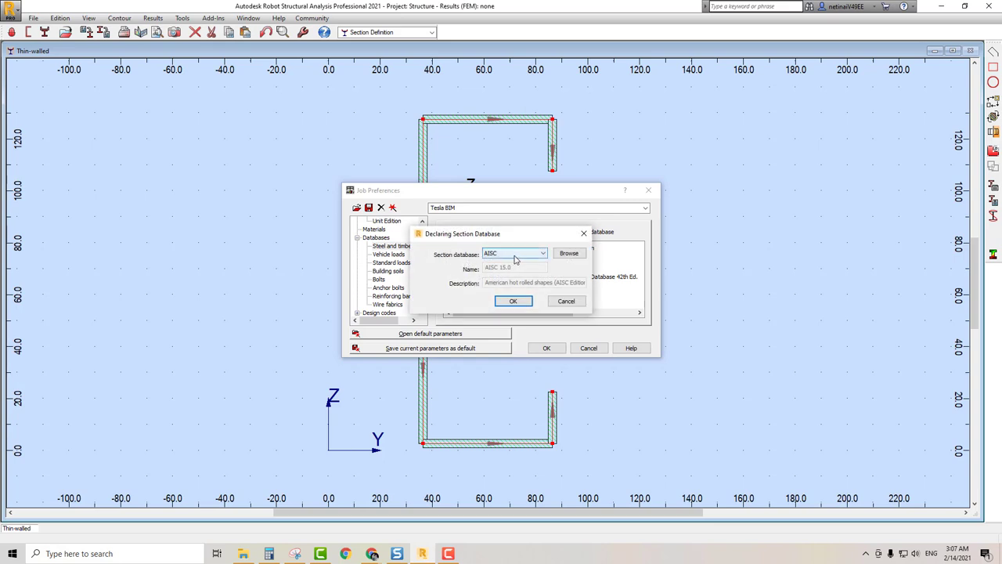
left_click(513, 255)
left_click_drag(545, 304, 545, 391)
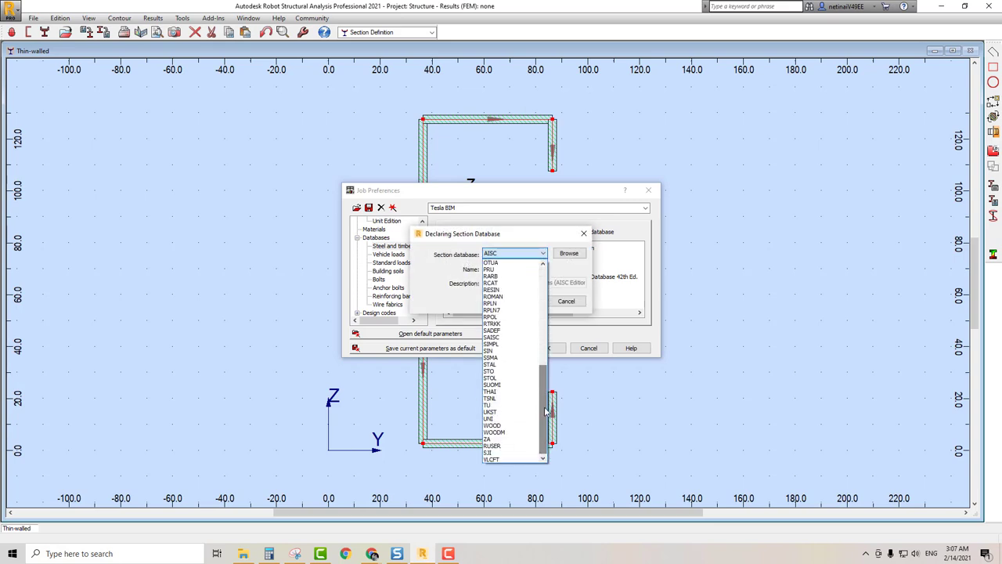
left_click(512, 452)
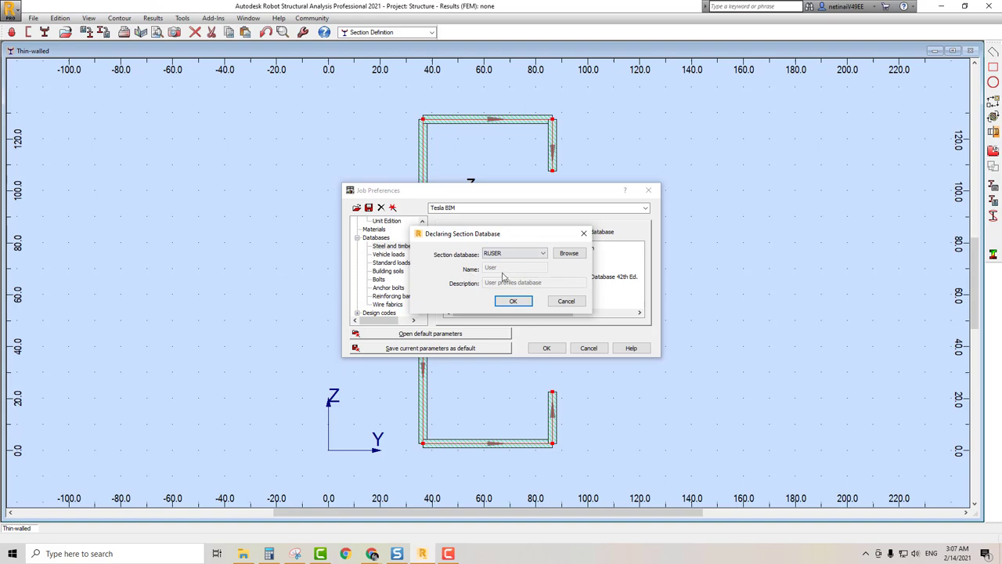
left_click(513, 302)
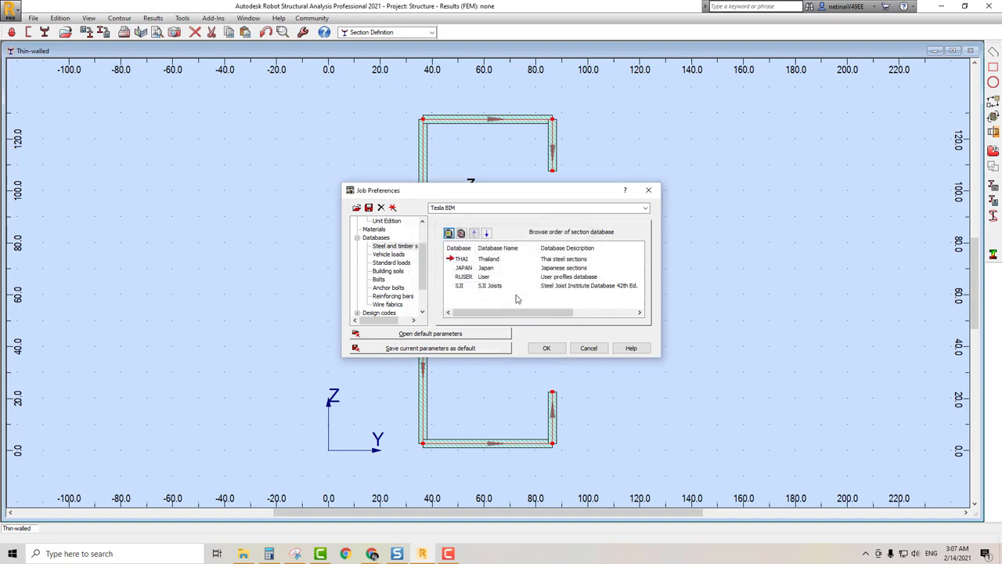
left_click(464, 278)
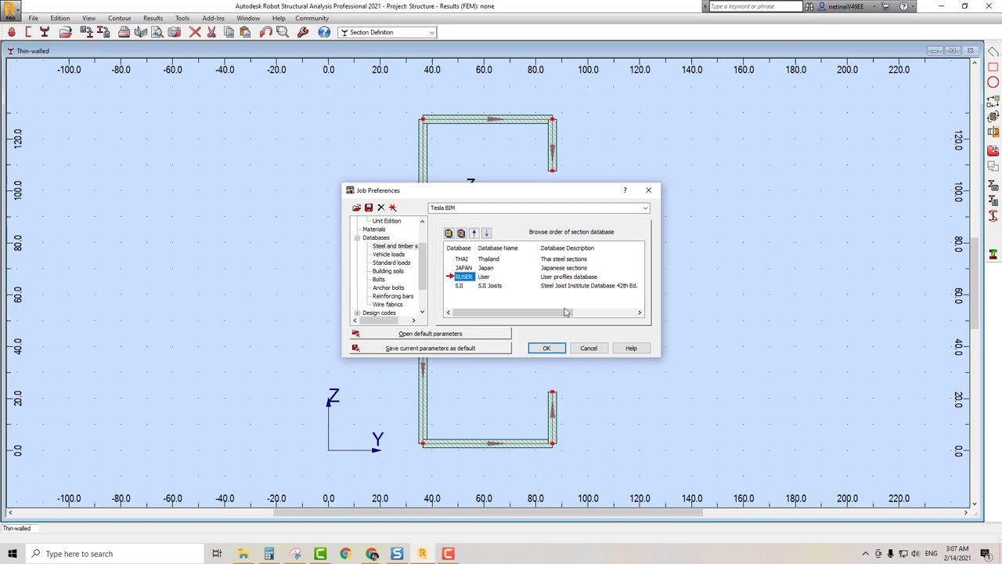
left_click(547, 348)
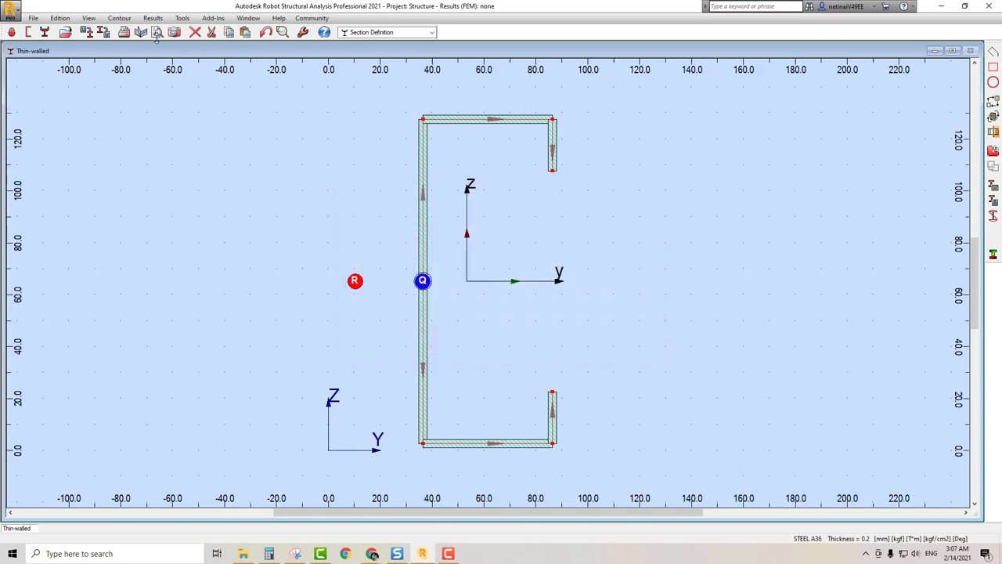
Start saving the section to the User database under the name TLC
left_click(105, 34)
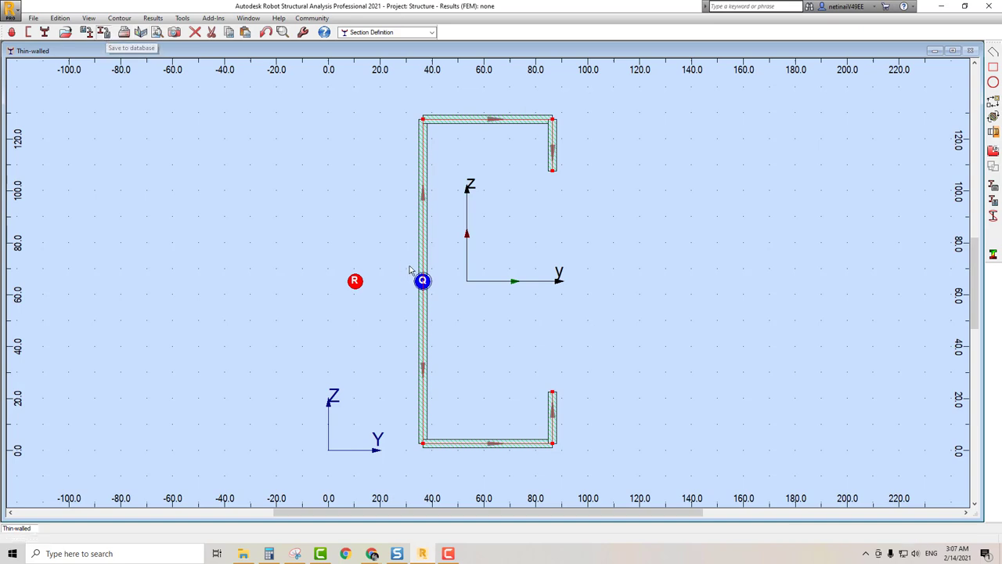
left_click(498, 207)
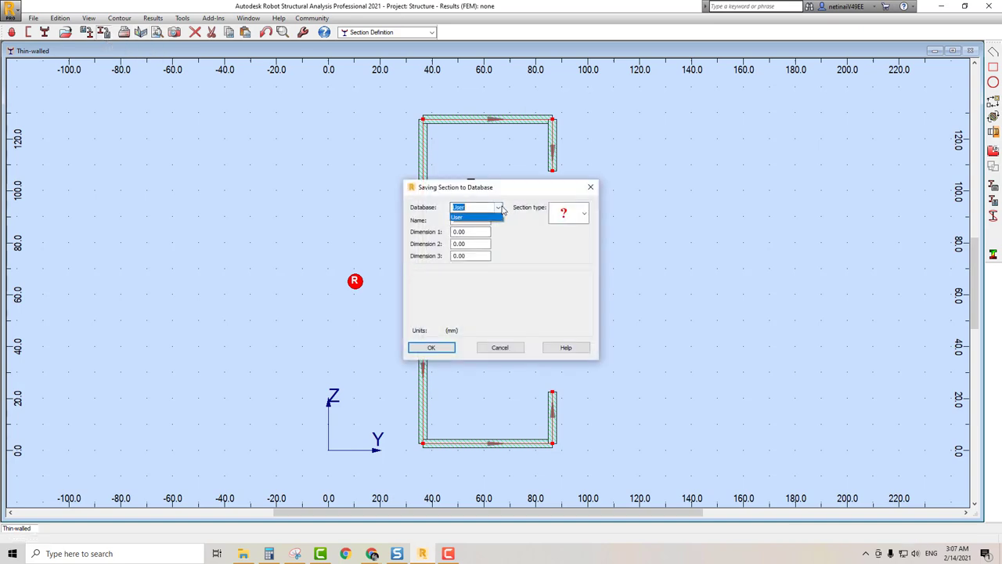
left_click(471, 219)
left_click(471, 219)
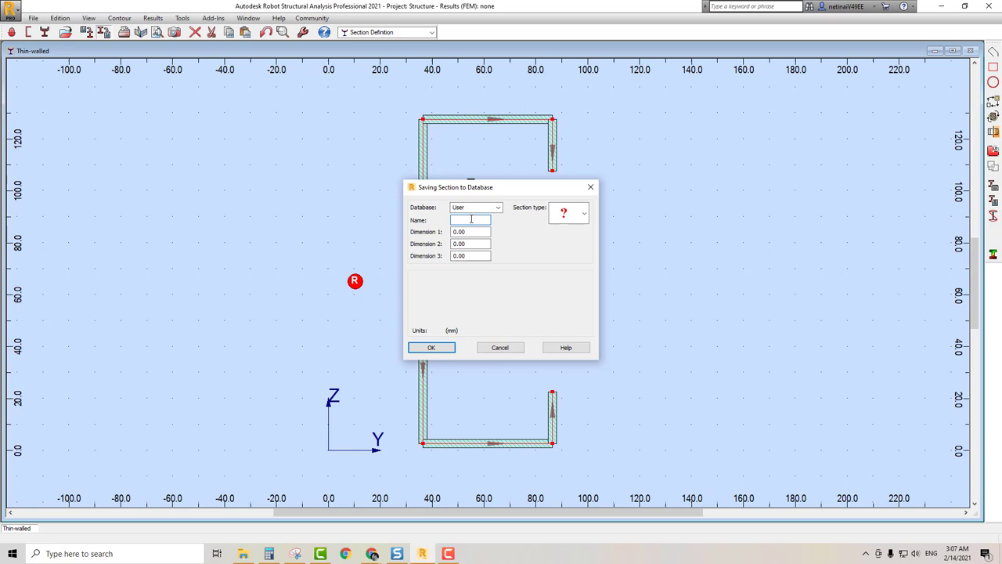
left_click(469, 208)
left_click(474, 219)
type("TLC")
Enter dimensions 125 and 50, checking them against the KHC steel catalog PDF
left_click(481, 232)
left_click(481, 245)
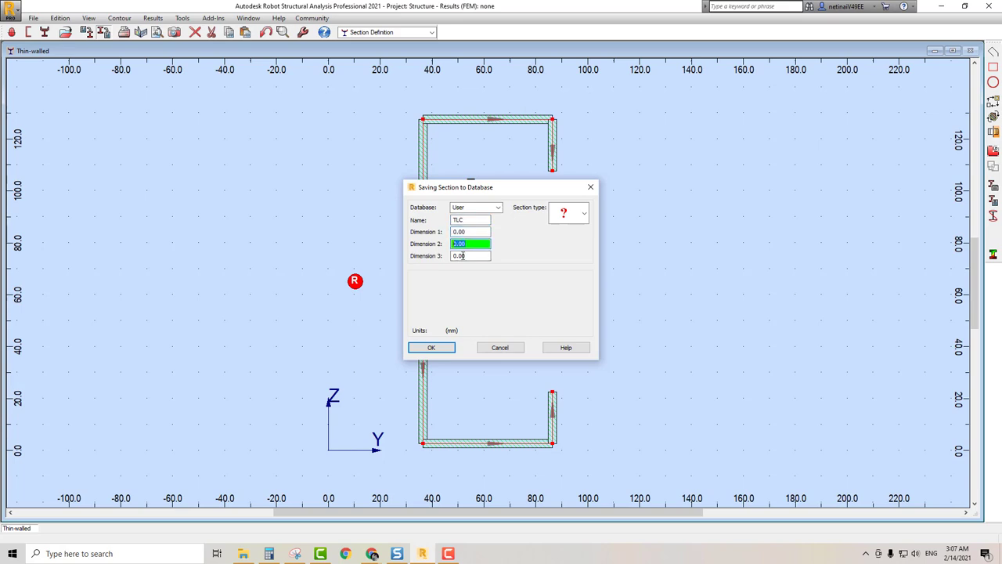
left_click(462, 255)
left_click(470, 231)
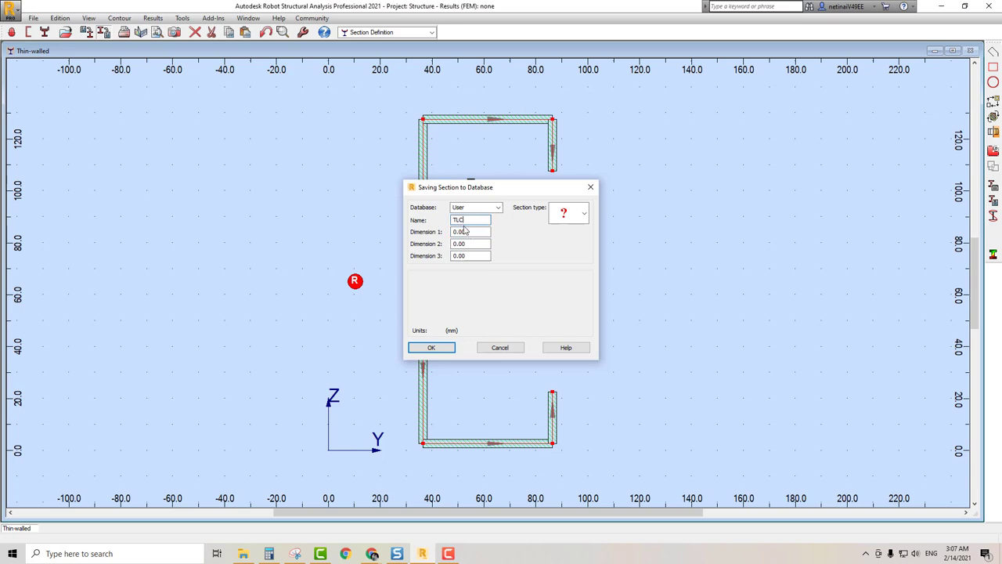
left_click(473, 232)
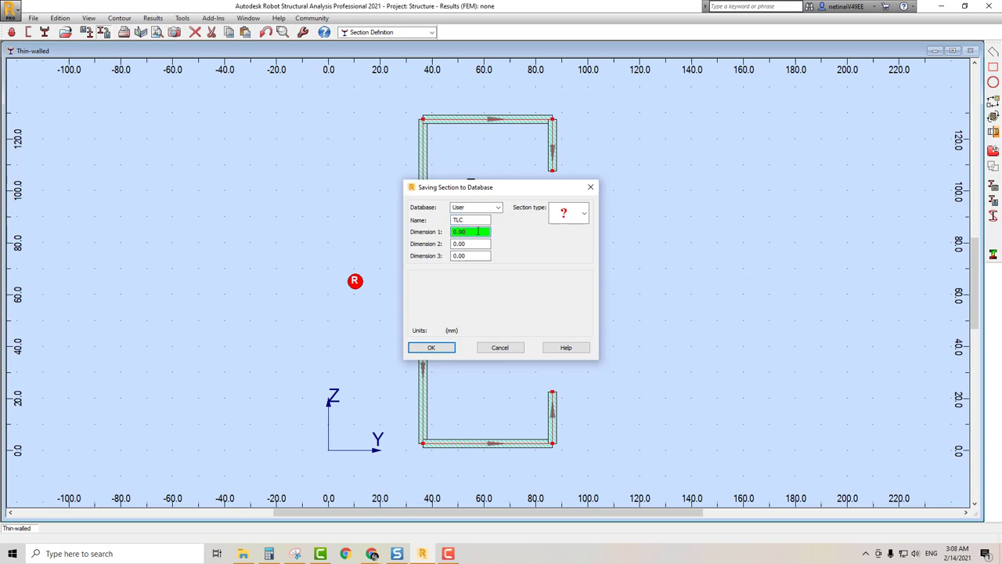
left_click_drag(479, 230, 407, 237)
type("25")
key("Tab")
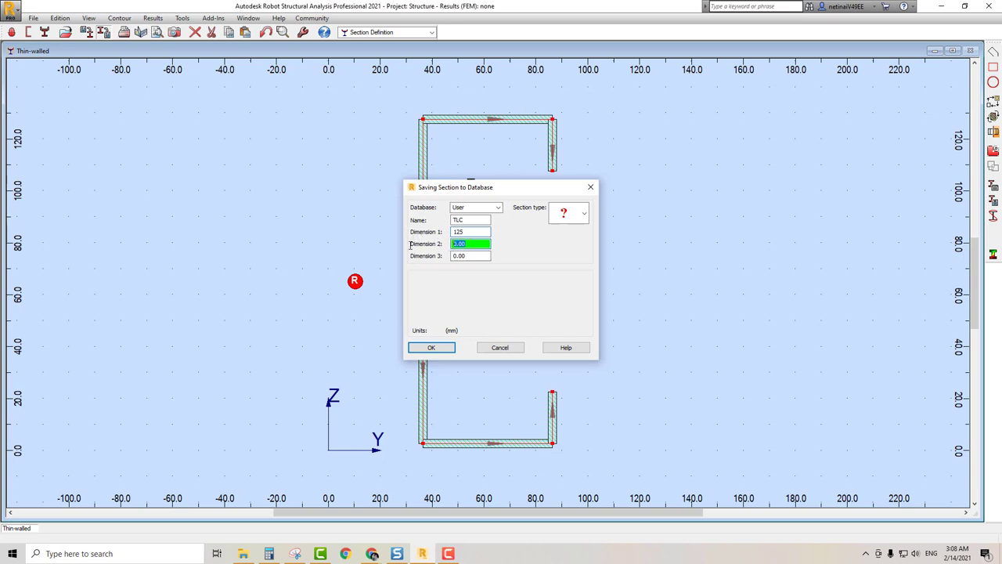
type("50")
mouse_move(371, 553)
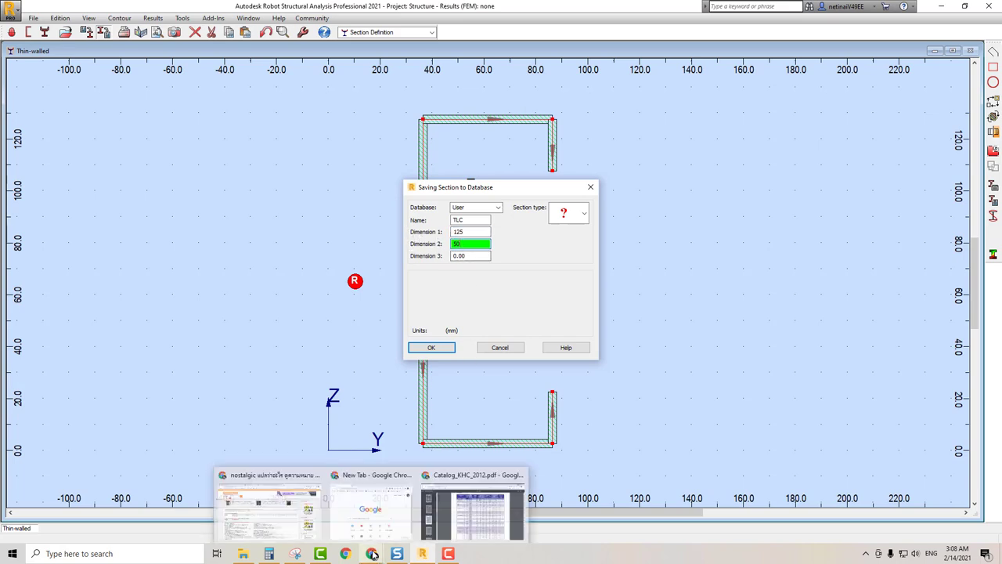
left_click(478, 509)
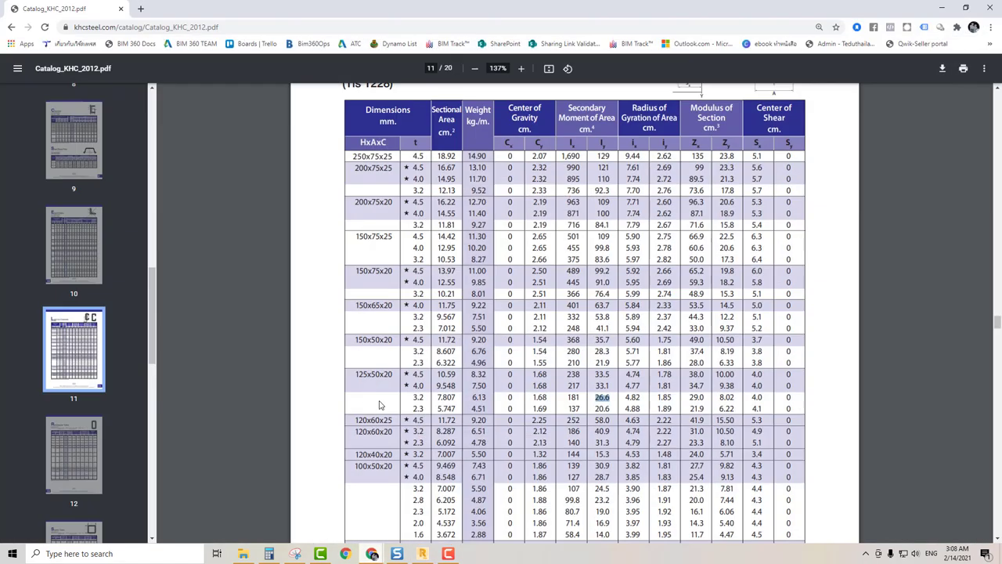
left_click(942, 7)
key("Tab")
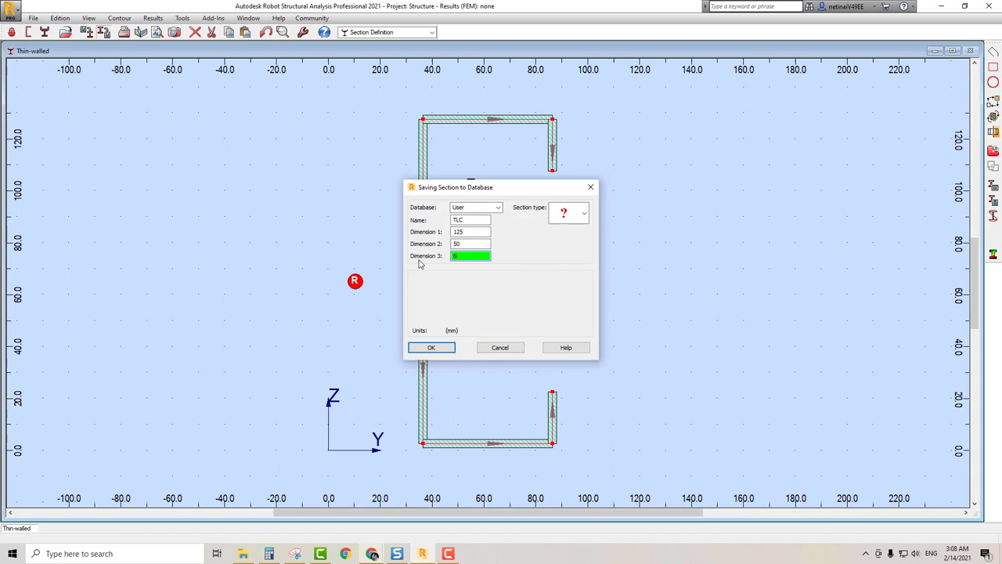
Enter third dimension 6.13, keep section type '?', and save TLC to the User database
left_click(584, 213)
mouse_move(585, 259)
left_mouse_down()
mouse_move(585, 313)
mouse_move(585, 249)
left_mouse_up()
left_click(566, 238)
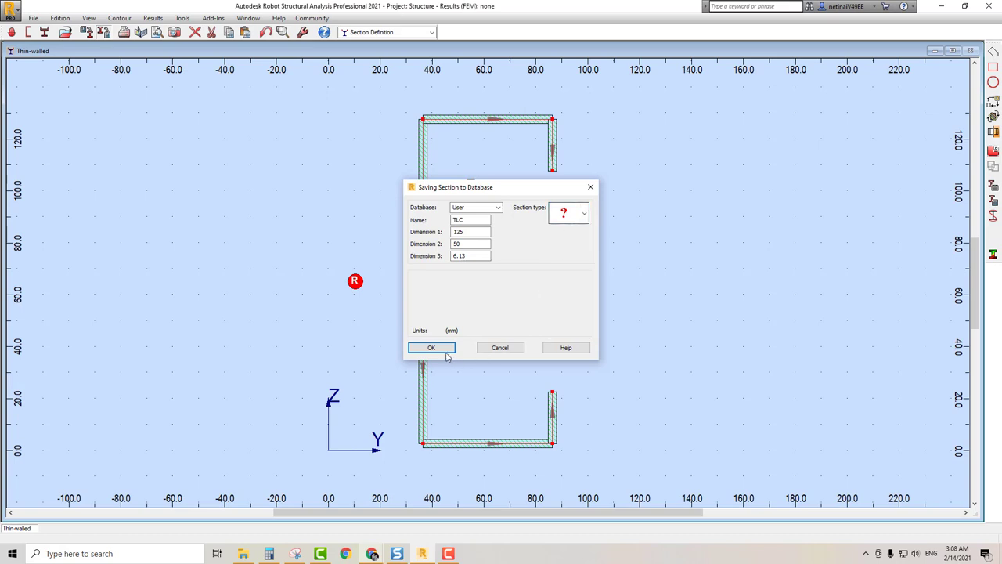
left_click(431, 349)
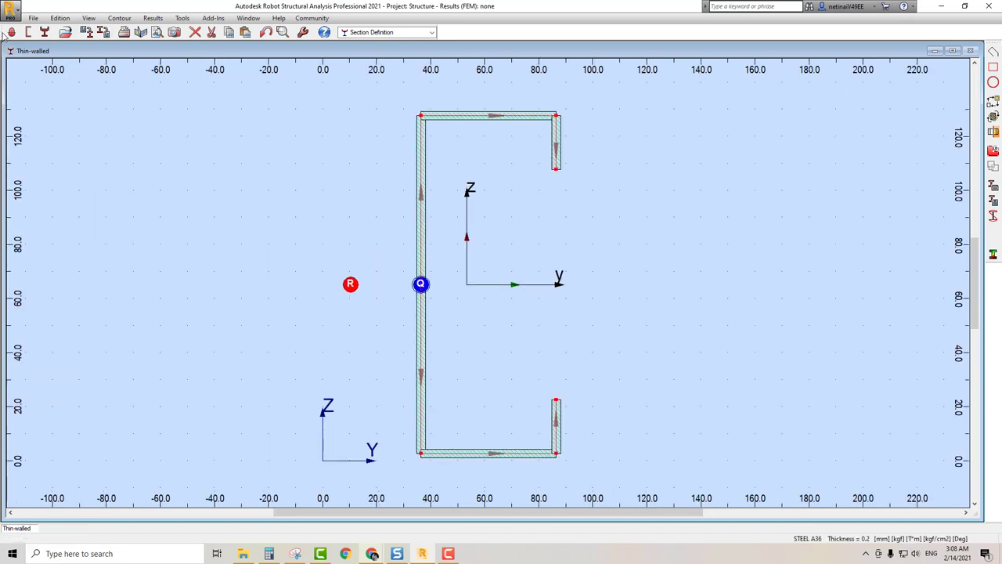
Discard the unsaved channel section and start an empty thin-walled section drawing
left_click(29, 32)
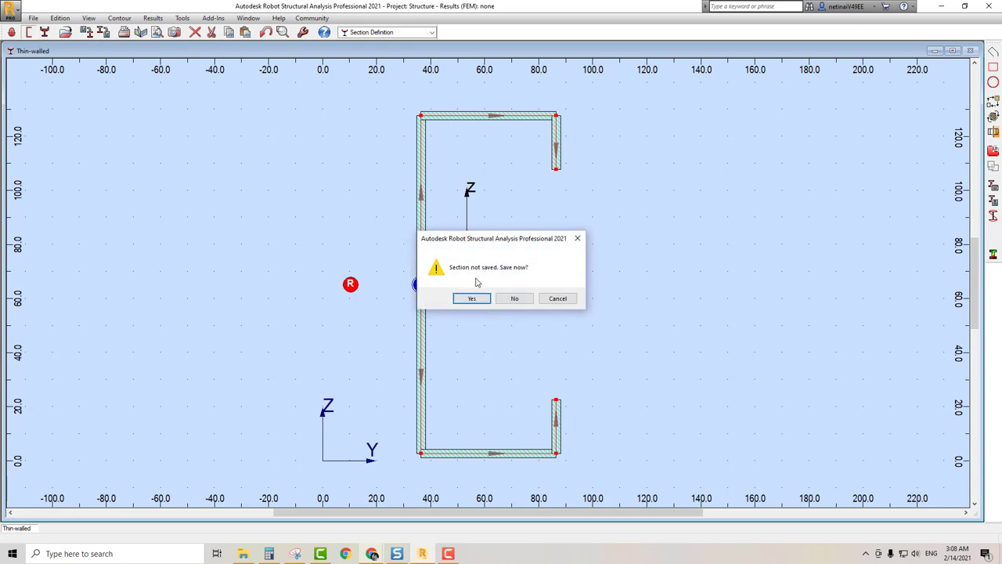
left_click(577, 238)
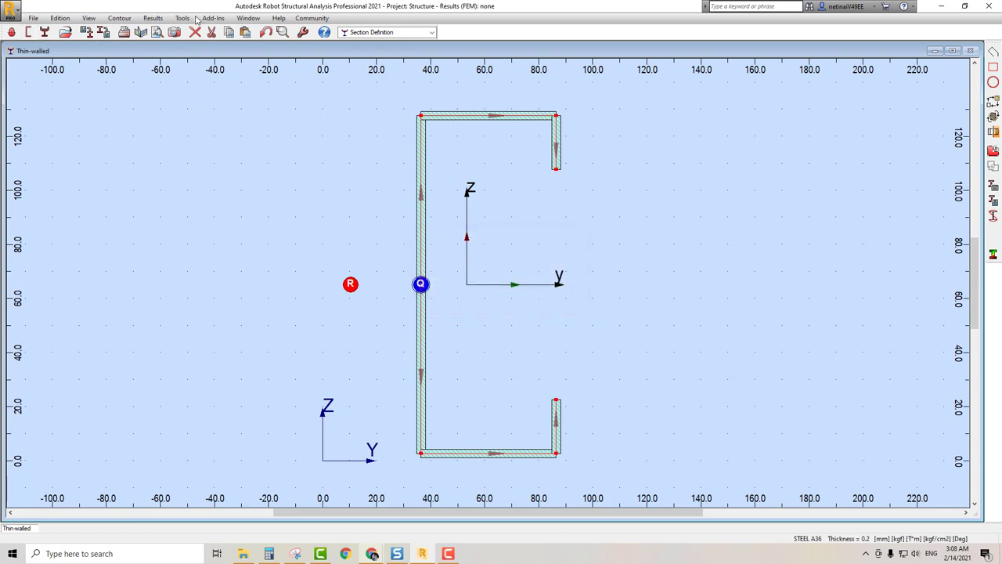
left_click(102, 33)
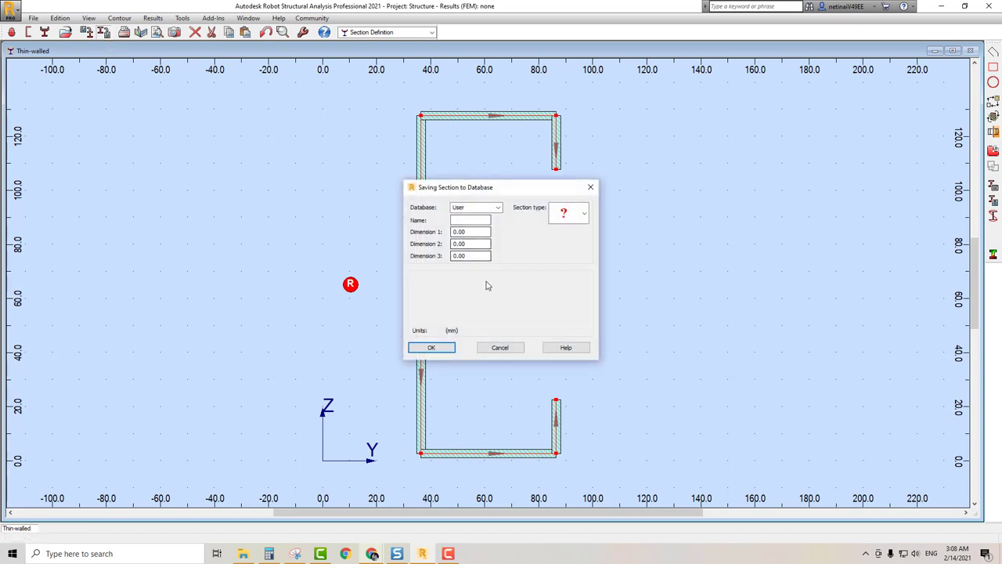
left_click(590, 188)
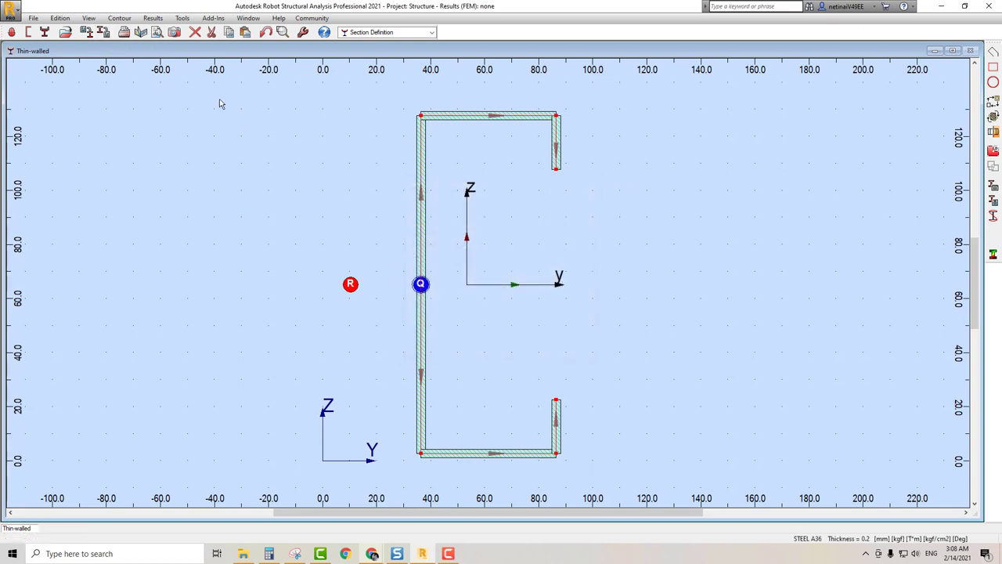
left_click(28, 33)
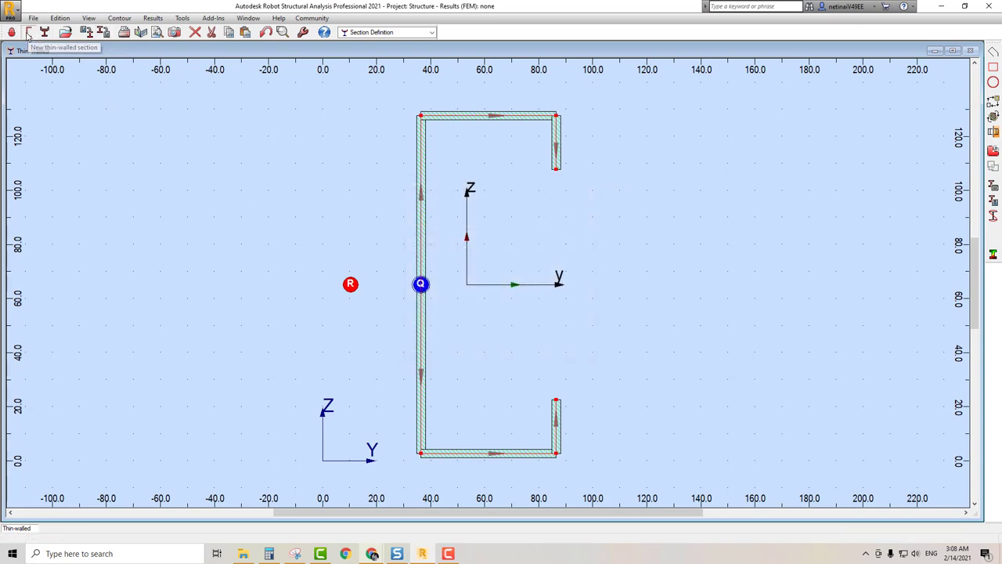
left_click(514, 298)
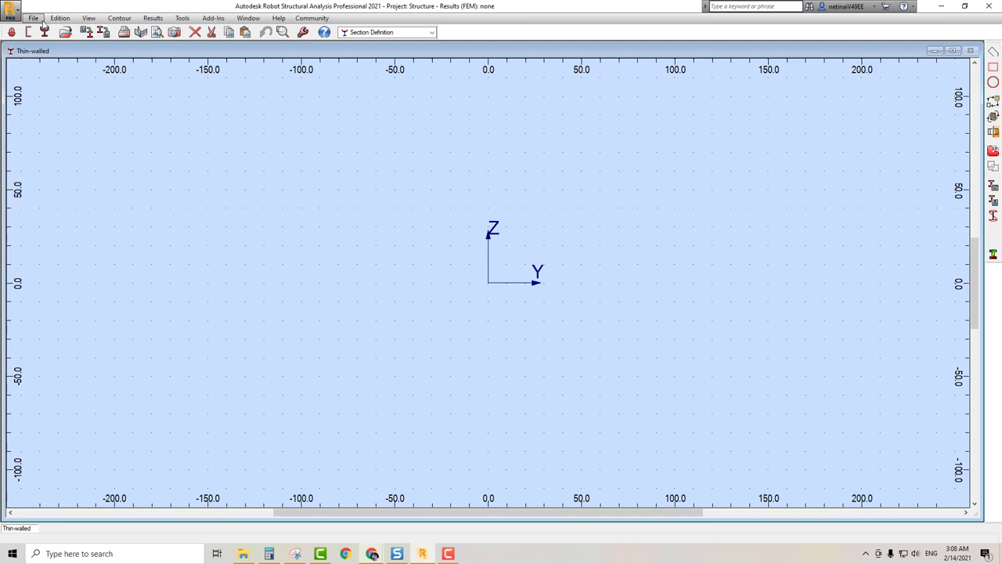
Import the section drawing from C 100 x 50 x 20 x3.2 mm.dxf
left_click(35, 21)
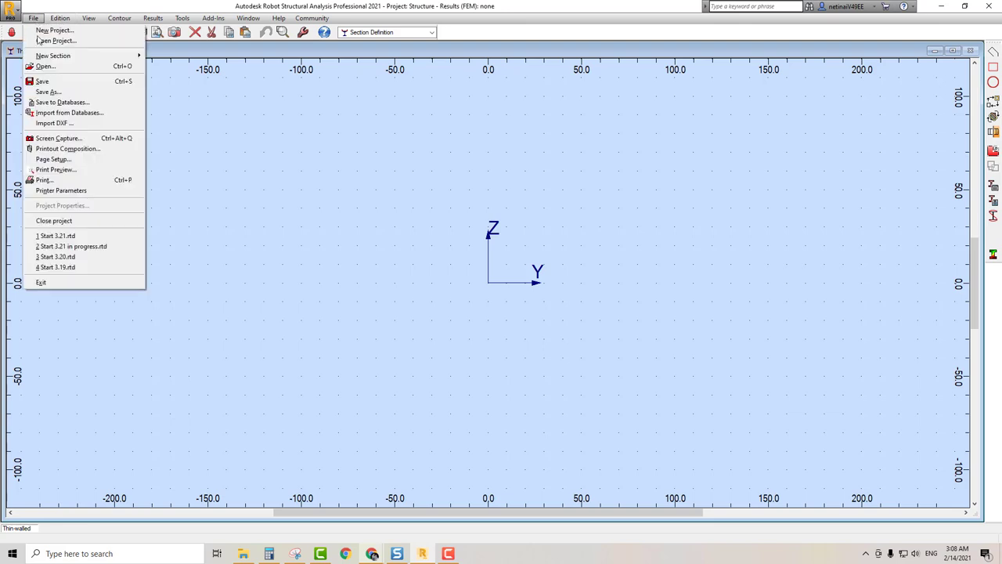
left_click(53, 123)
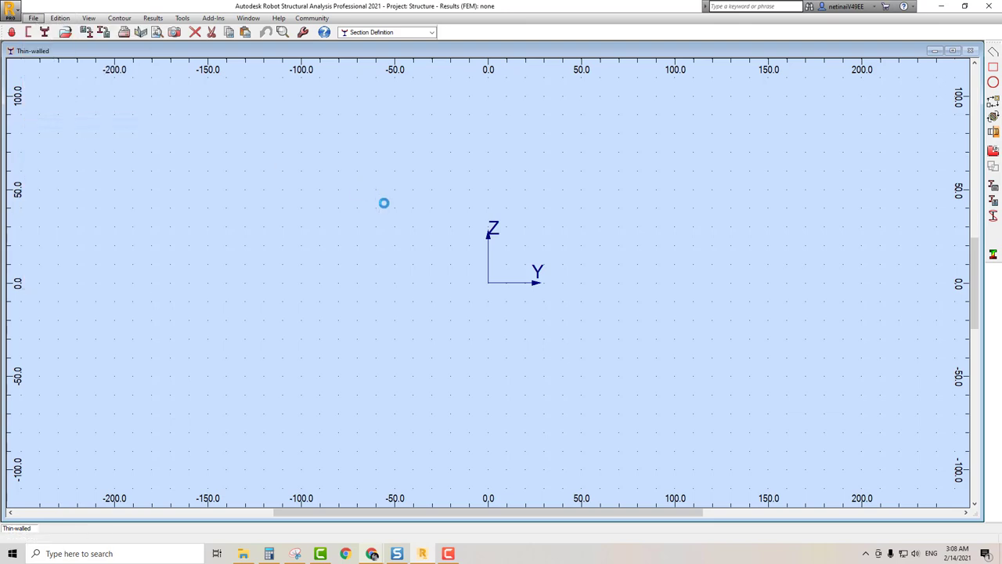
left_click(450, 223)
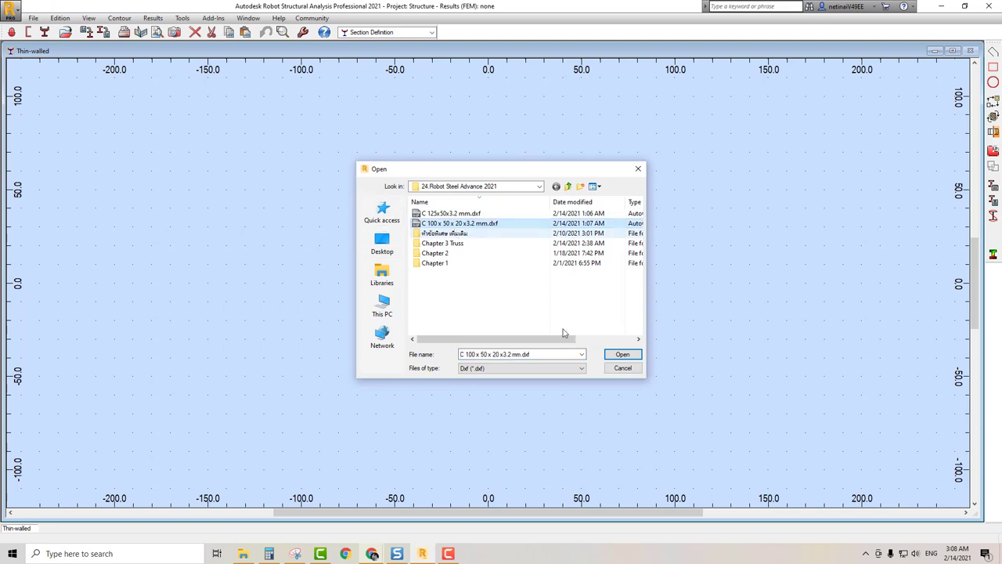
left_click(621, 355)
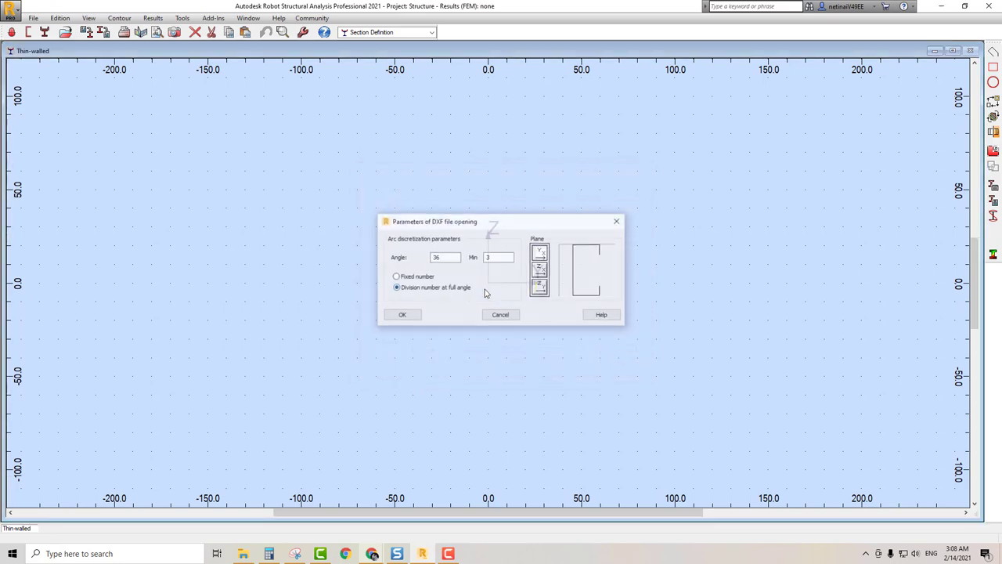
left_click(400, 314)
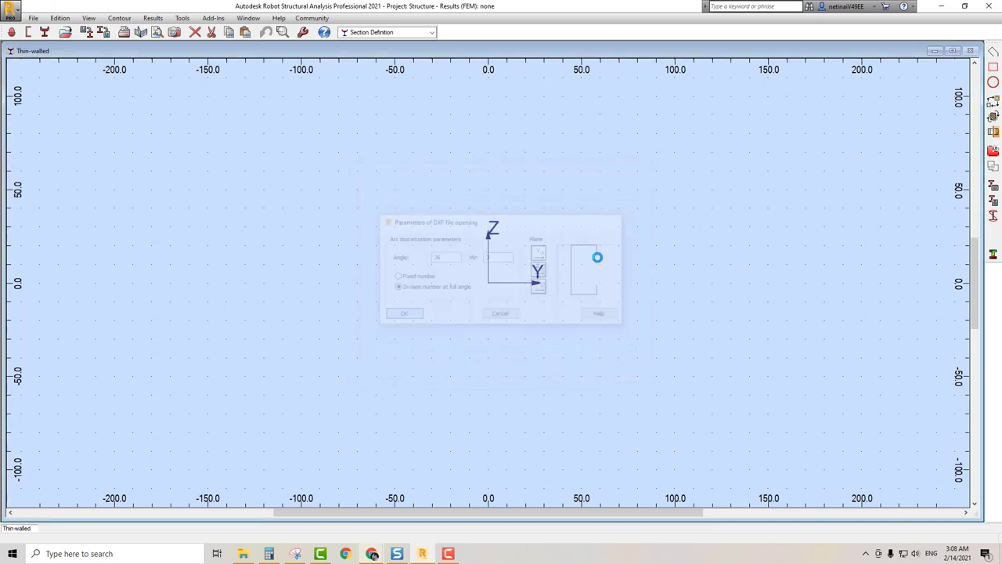
Set all walls of the imported C-section to thickness 3.2
left_click_drag(356, 109, 632, 399)
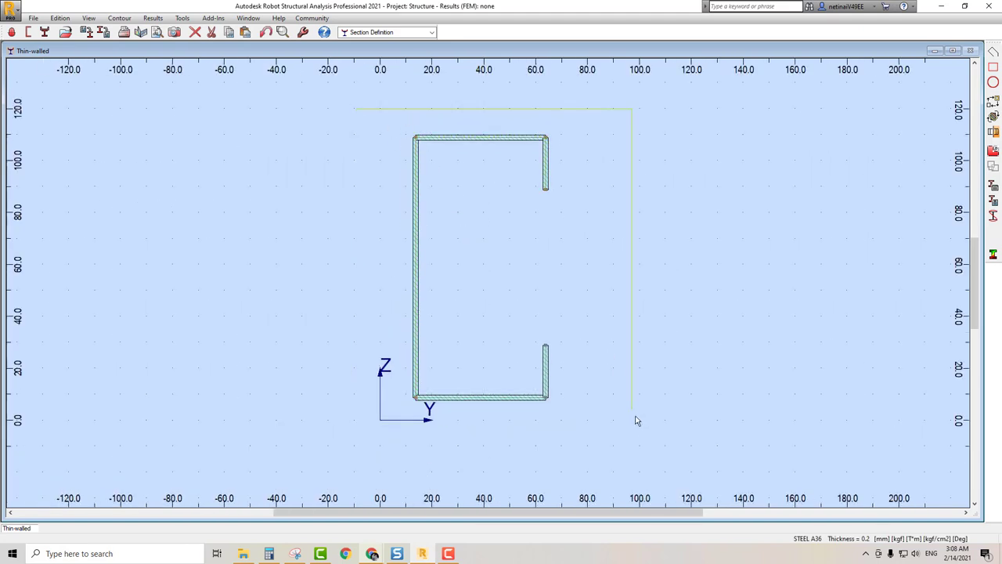
right_click(481, 224)
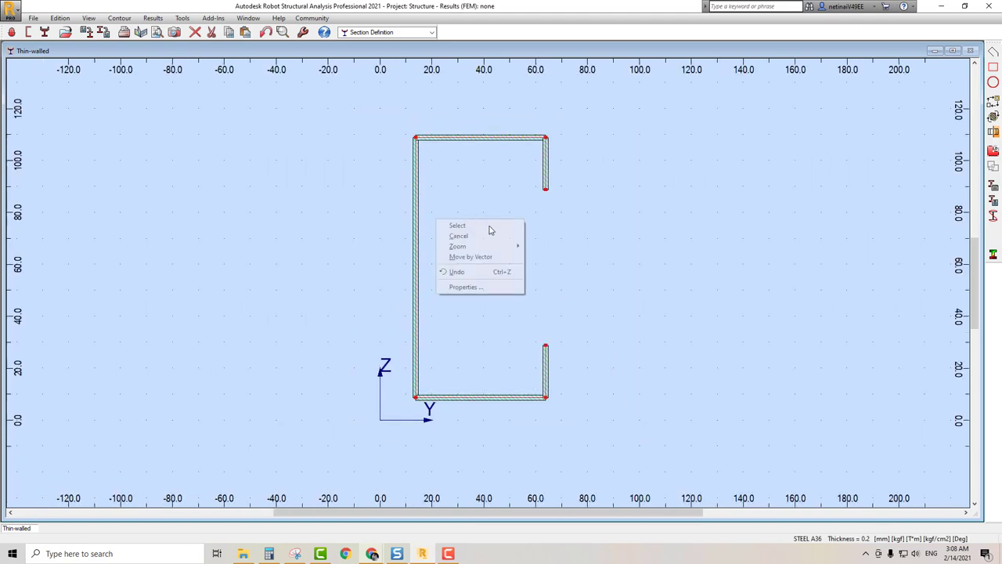
left_click(479, 284)
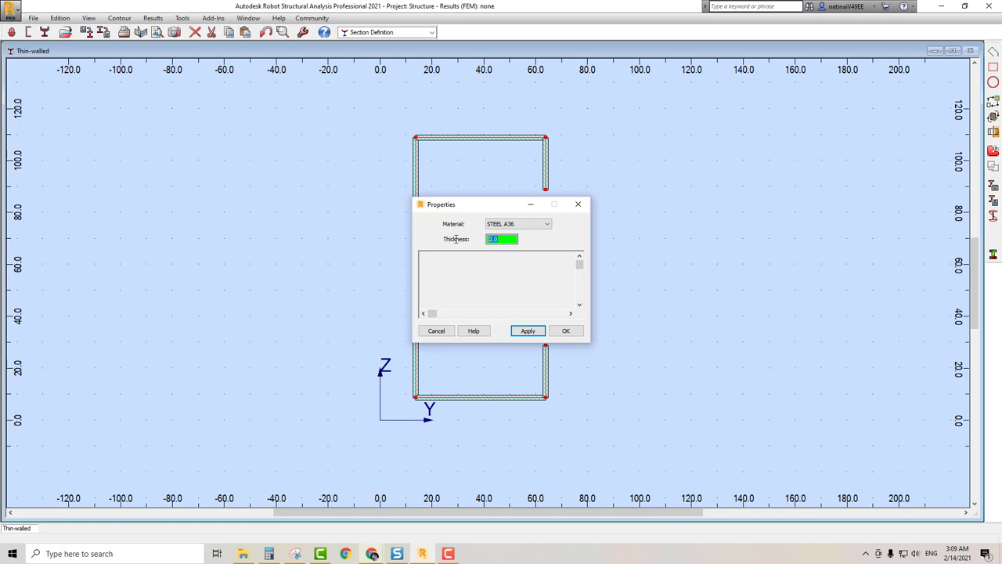
left_click(530, 332)
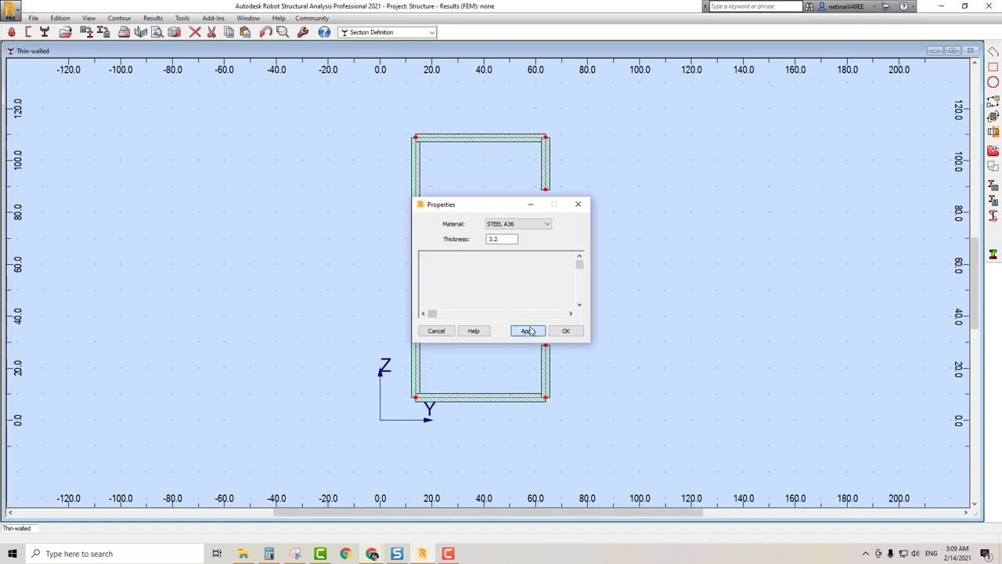
left_click(565, 330)
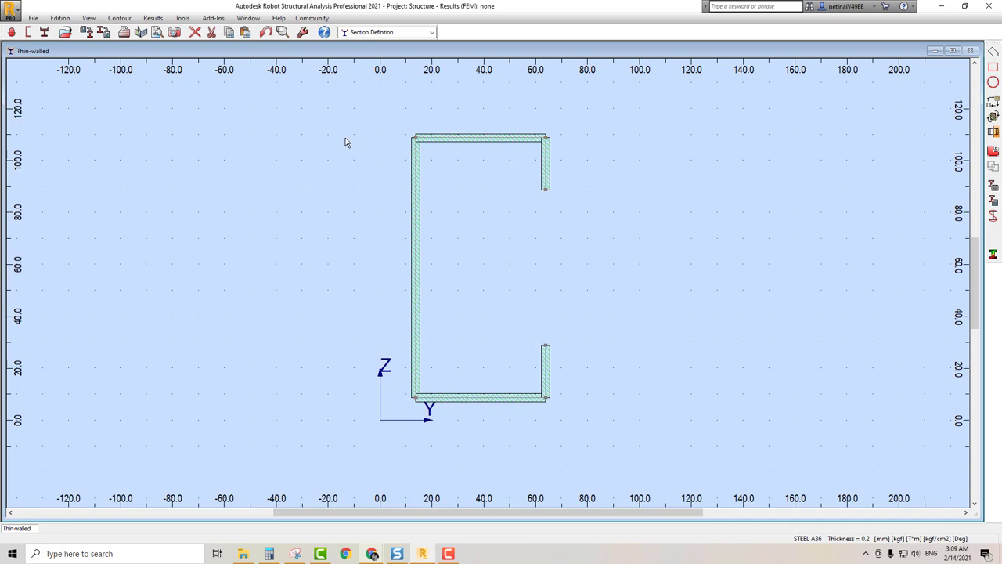
Begin saving the section to the database and enter the name TLC
left_click(152, 18)
left_click(103, 55)
left_click(102, 34)
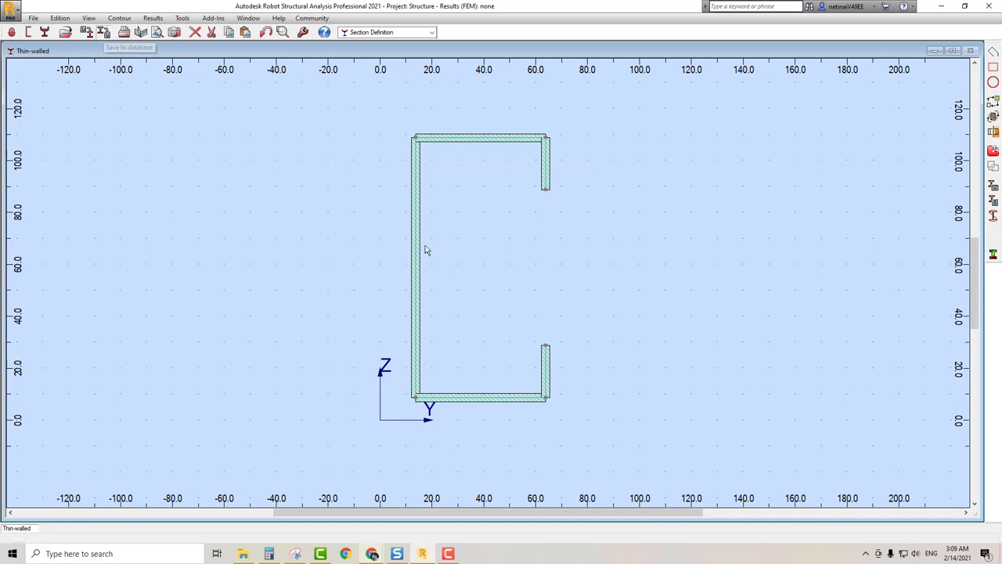
left_click(465, 221)
type("1LC")
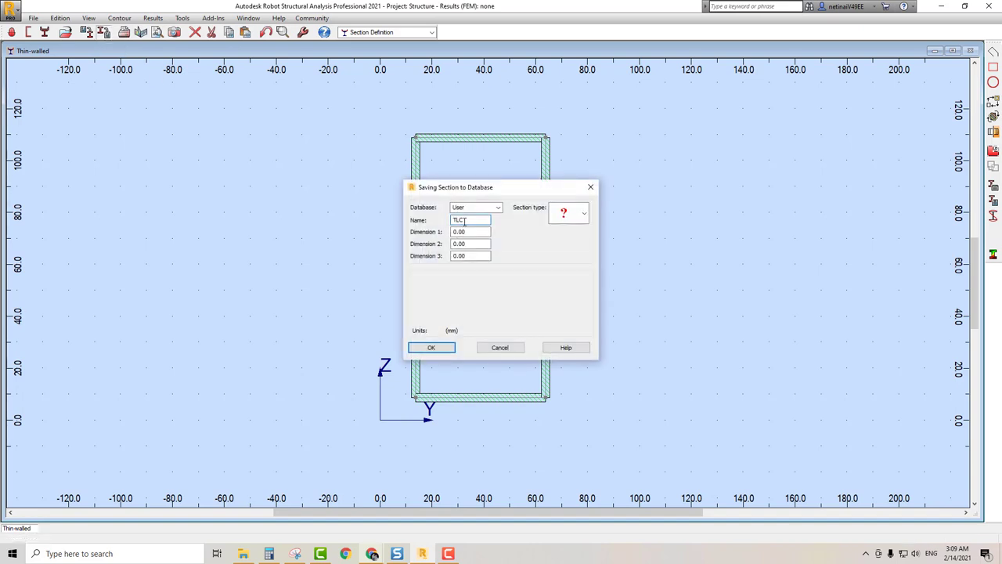
Enter dimensions 100, 50 and 5.5 from the KHC catalog and save to the User database
left_click(470, 231)
type("100")
left_click(468, 243)
type("50")
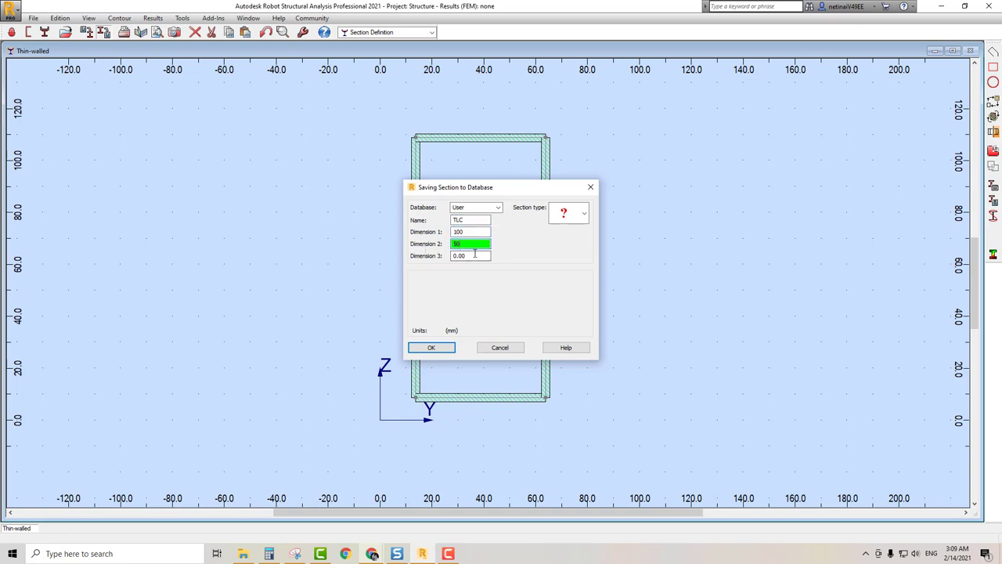
key("Tab")
mouse_move(371, 553)
left_click(480, 501)
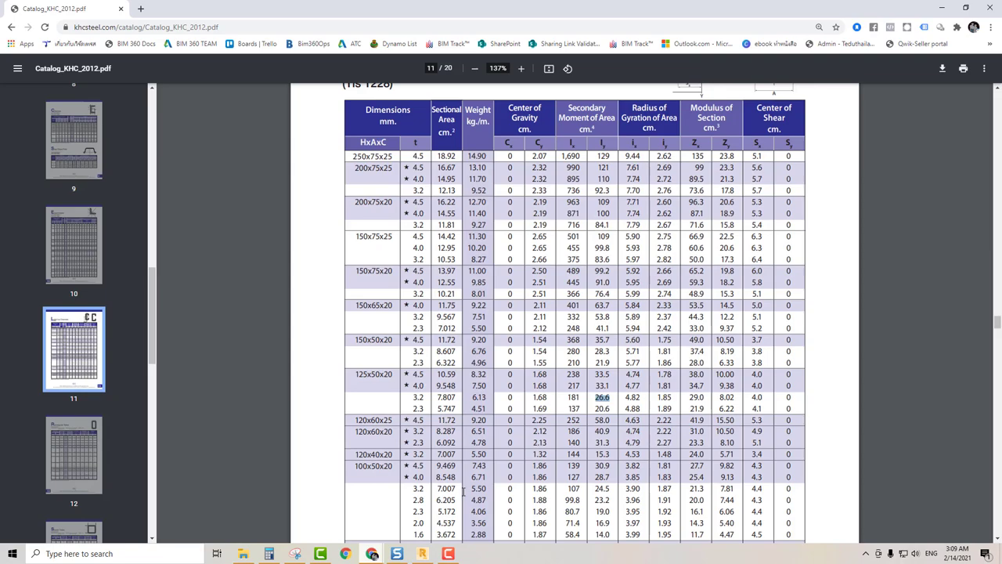
left_click(942, 8)
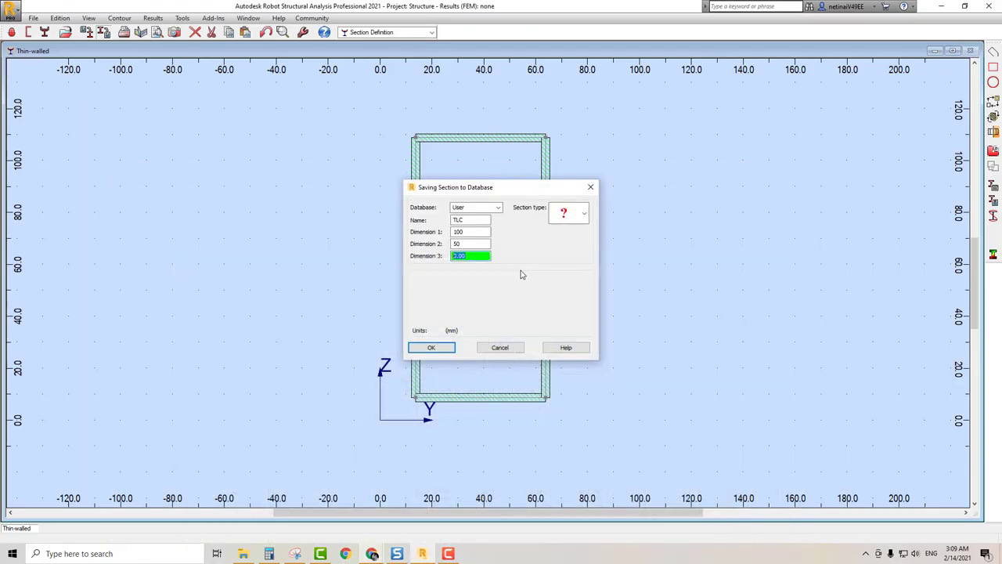
left_click(431, 348)
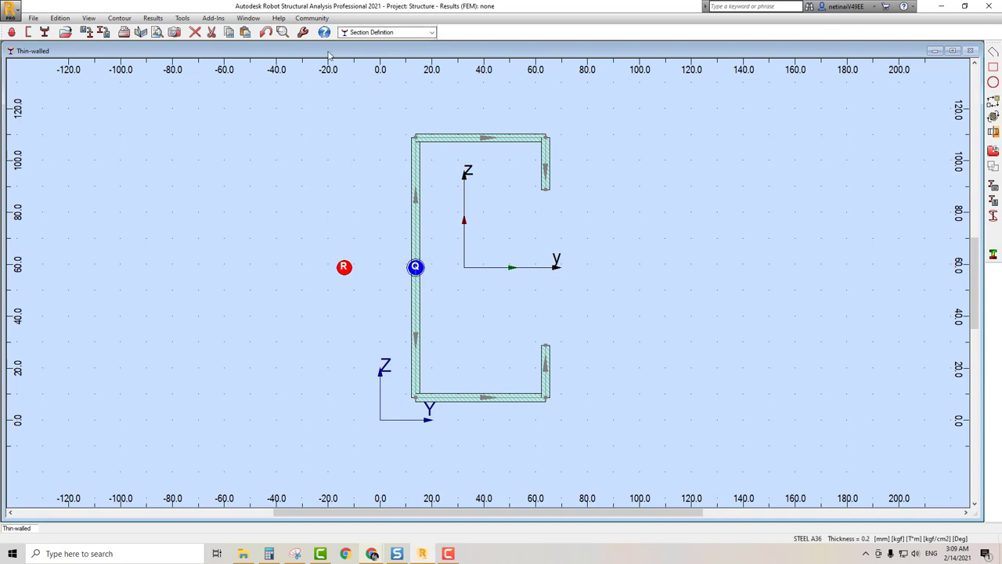
Switch to the Geometry layout and open the Section Database showing Thai steel sections
left_click(377, 33)
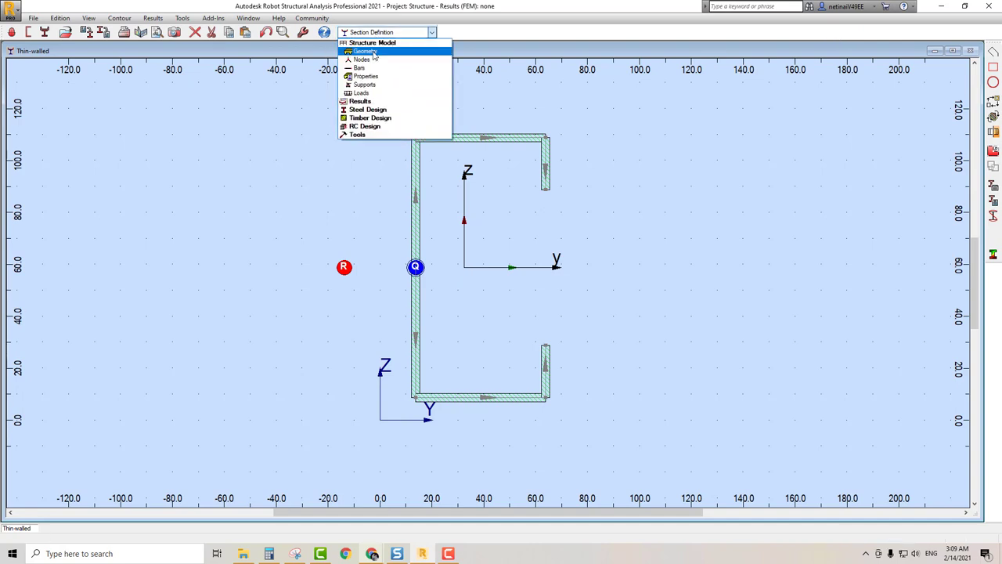
left_click(372, 51)
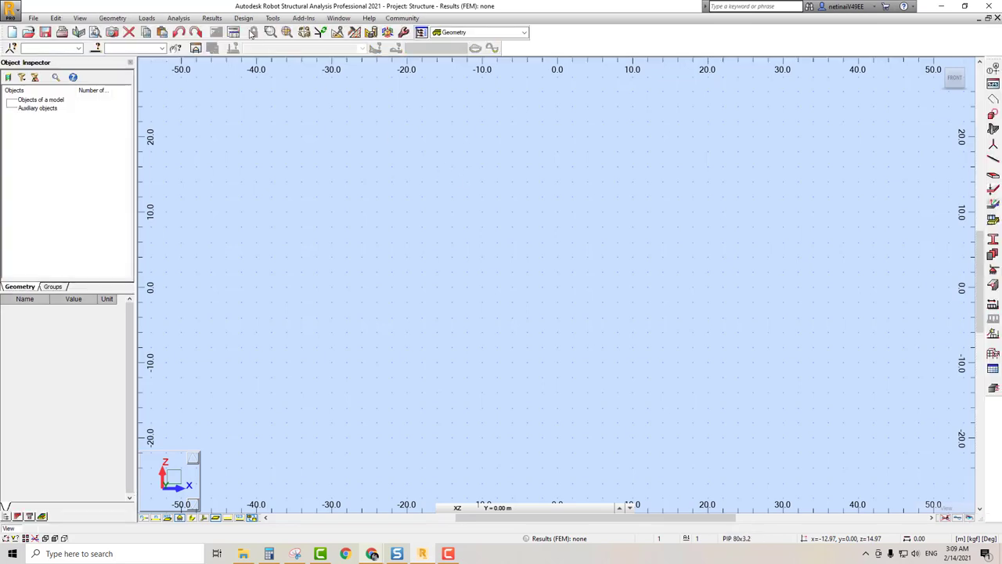
left_click(273, 18)
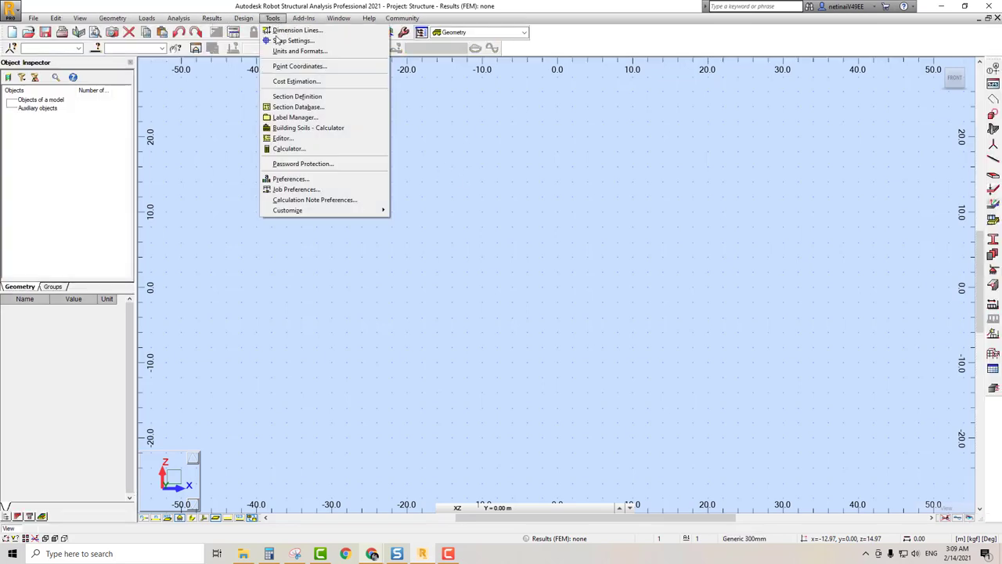
left_click(300, 111)
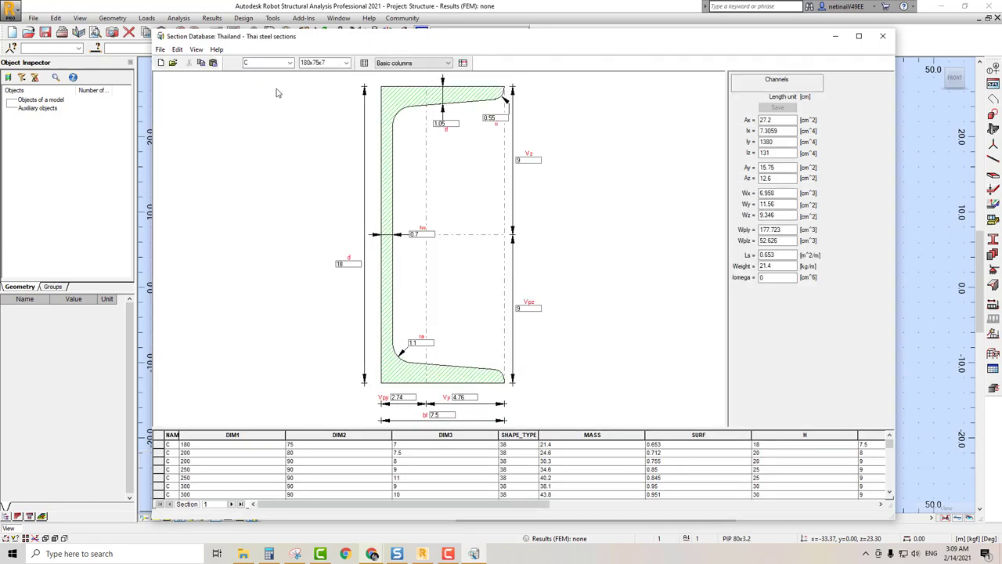
Browse for a database file and reveal the full Common Data 2021 folder path containing ruserpro.xml
left_click(173, 63)
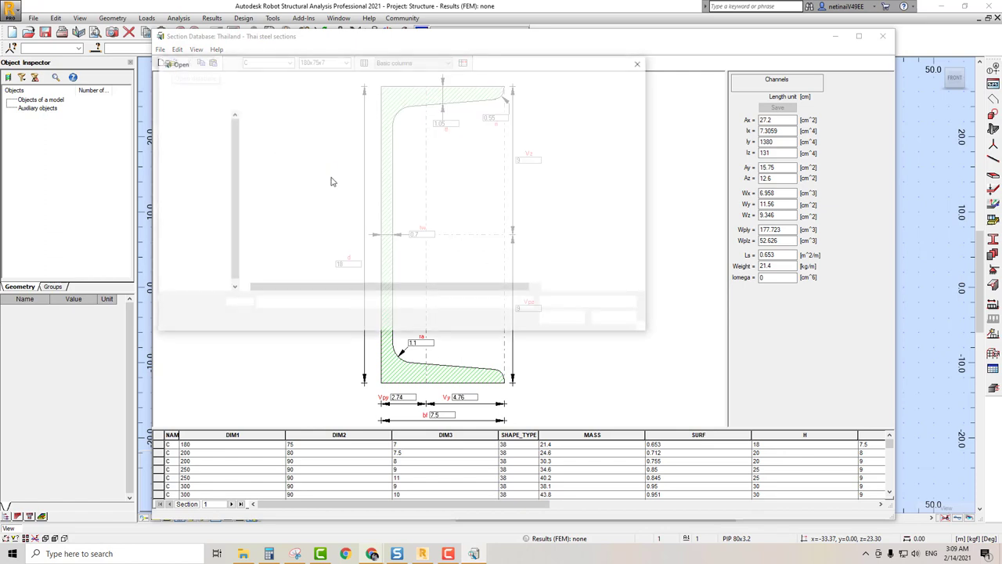
left_click_drag(367, 57, 397, 83)
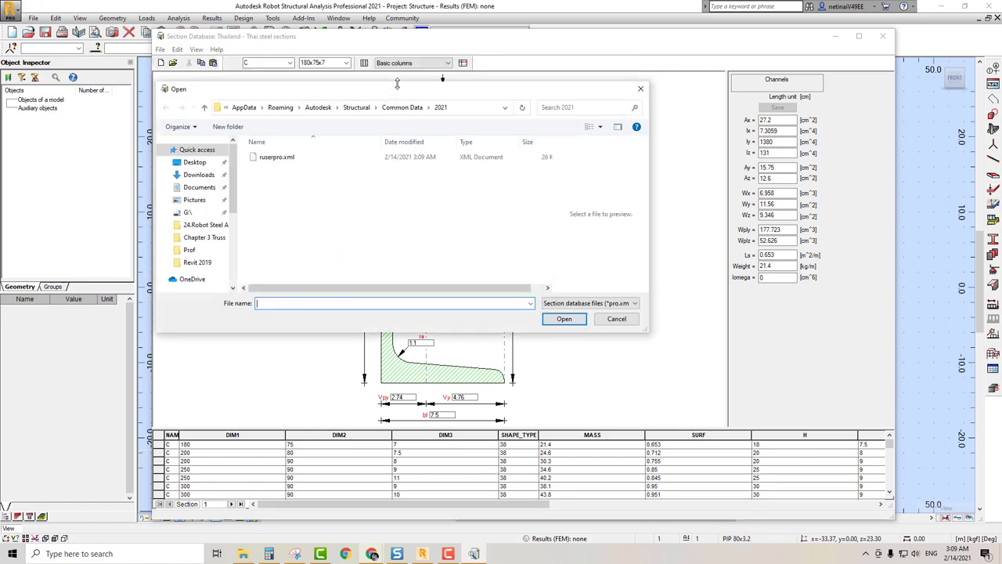
left_click(475, 107)
left_click(475, 107)
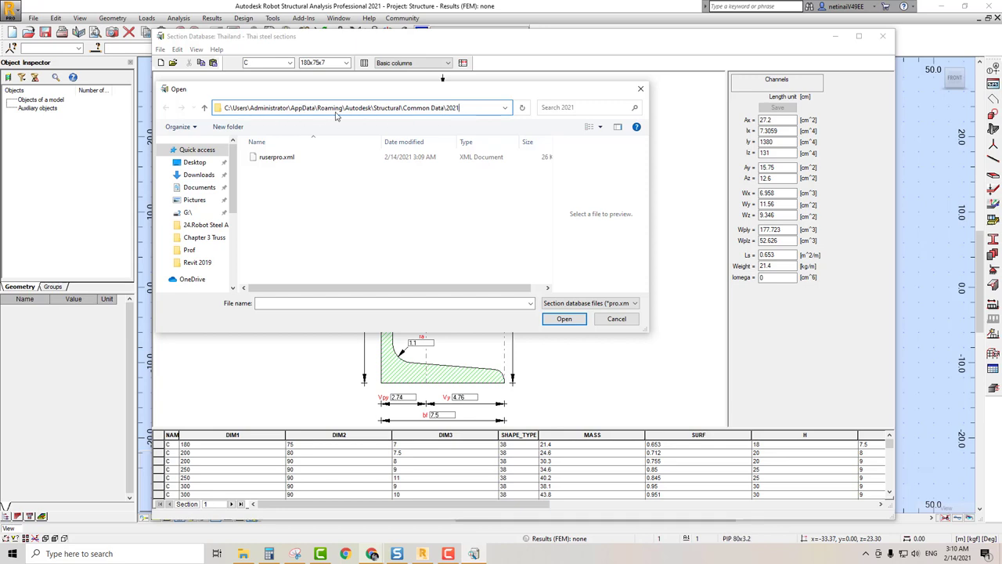
In File Explorer, show hidden items so AppData appears under Administrator, then close it
left_click(243, 553)
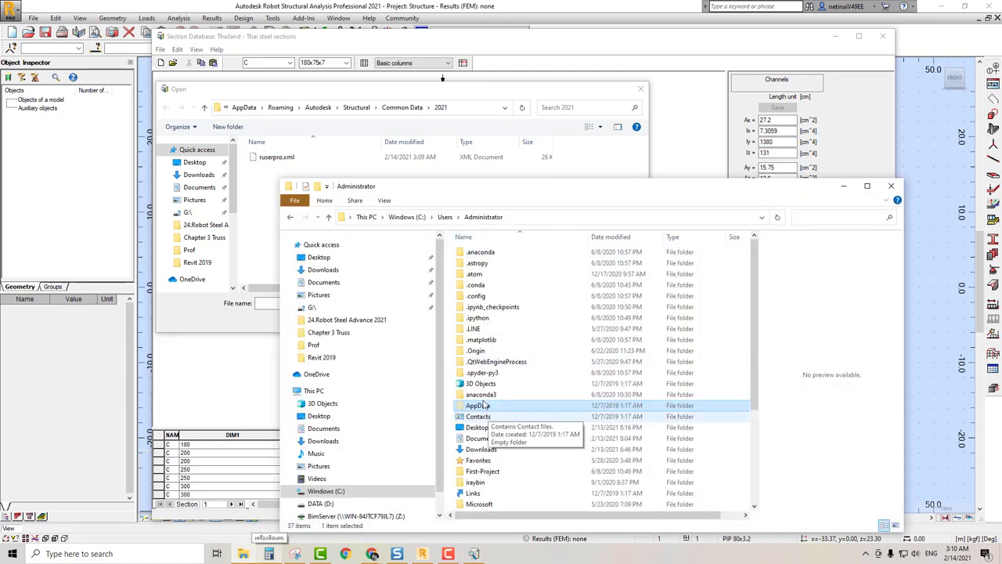
left_click(383, 200)
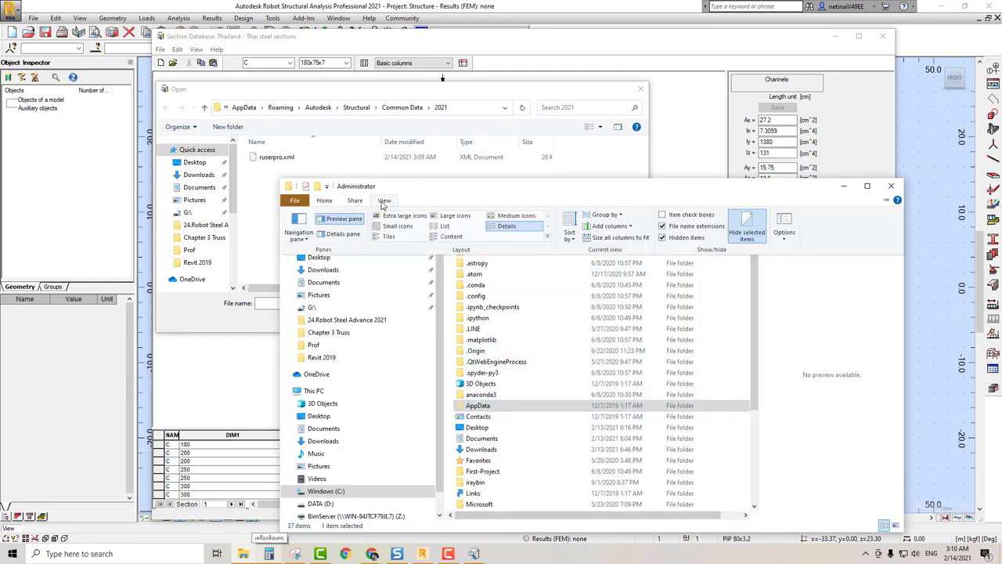
left_click(384, 201)
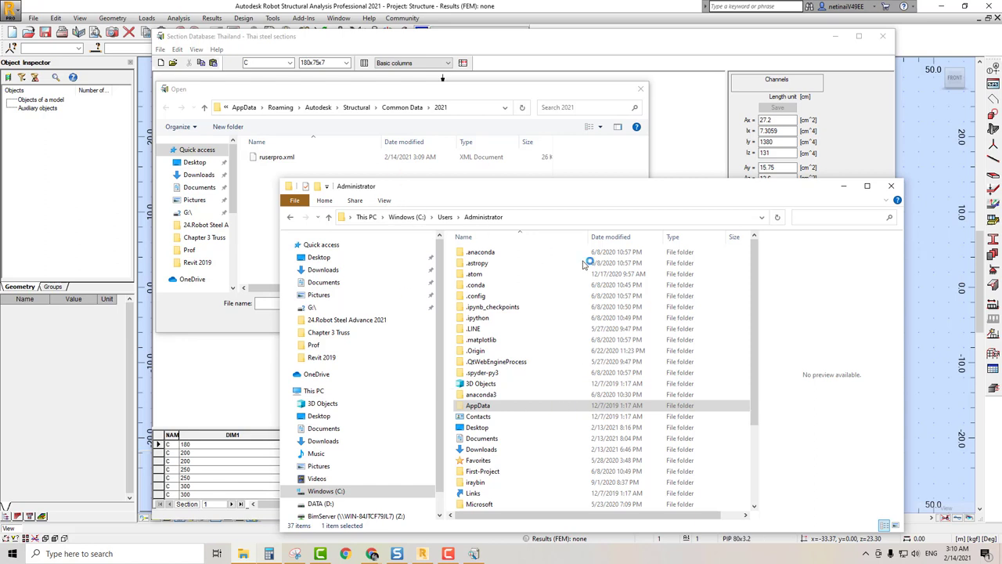
left_click(384, 199)
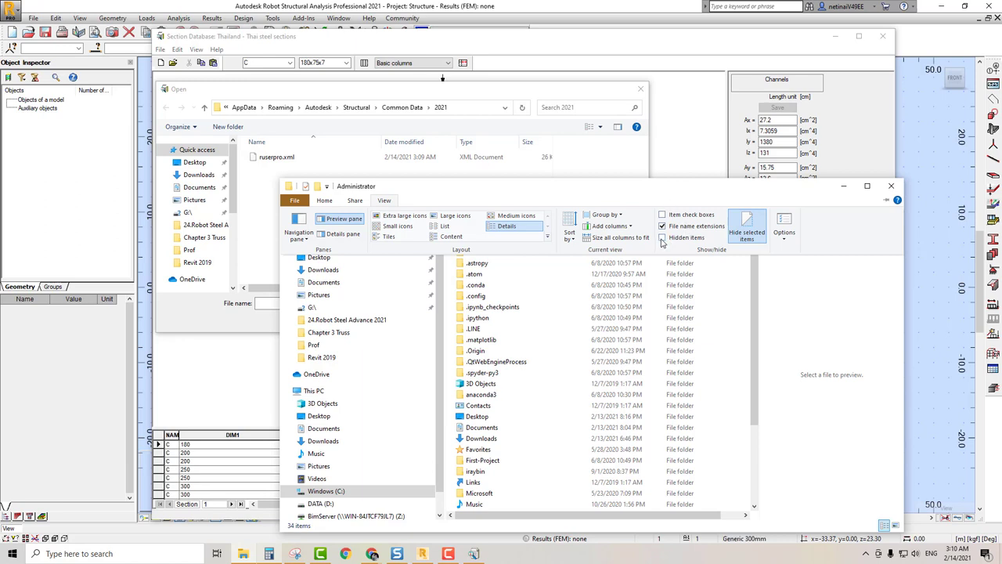
left_click(661, 240)
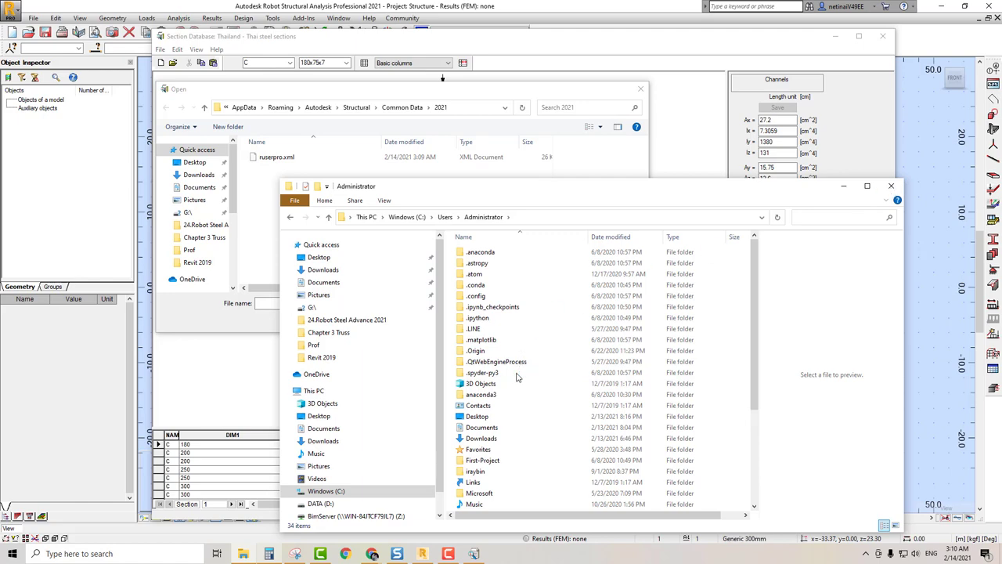
left_click(477, 406)
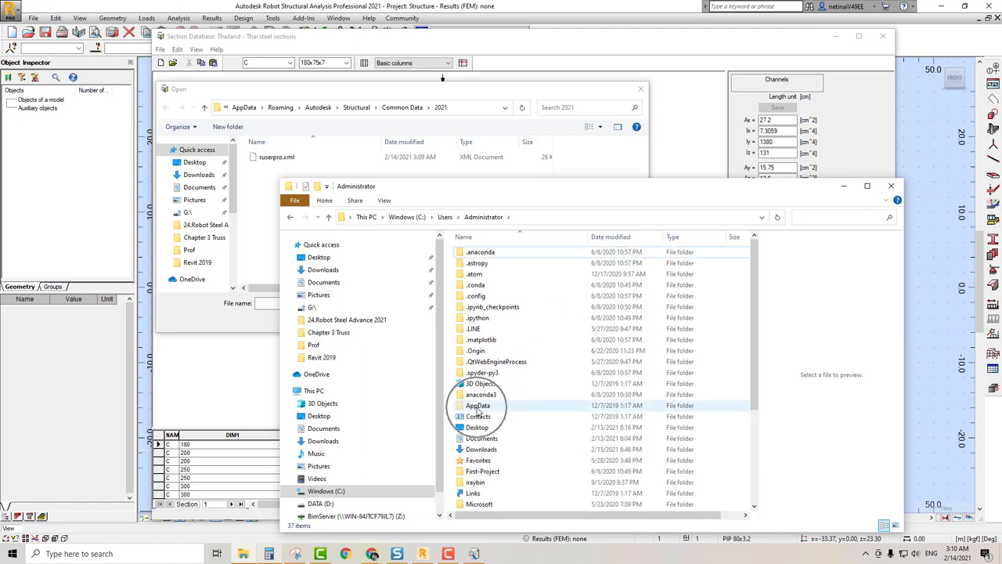
left_click(891, 185)
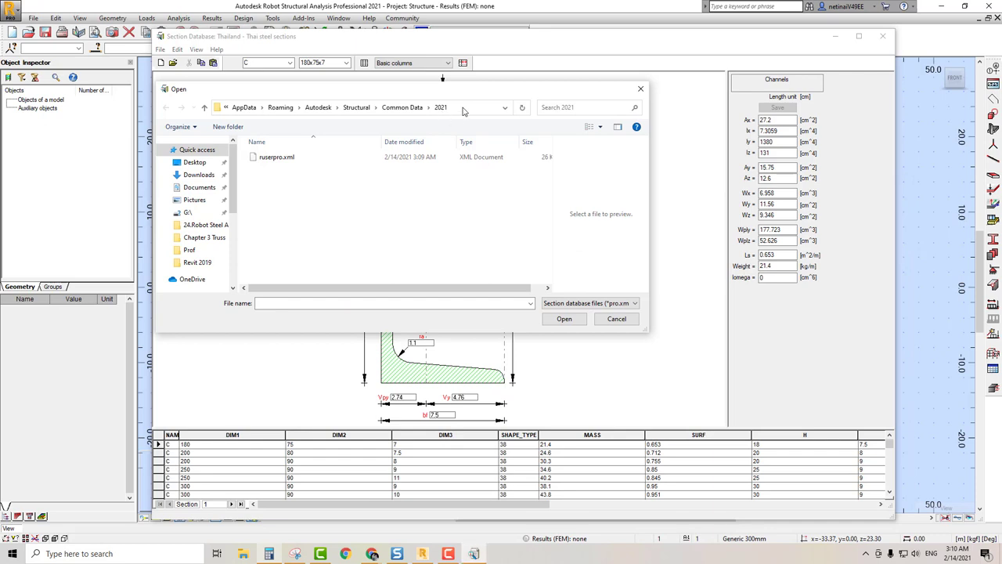
Open the ruserpro.xml user database and delete both LC profiles
left_click(307, 162)
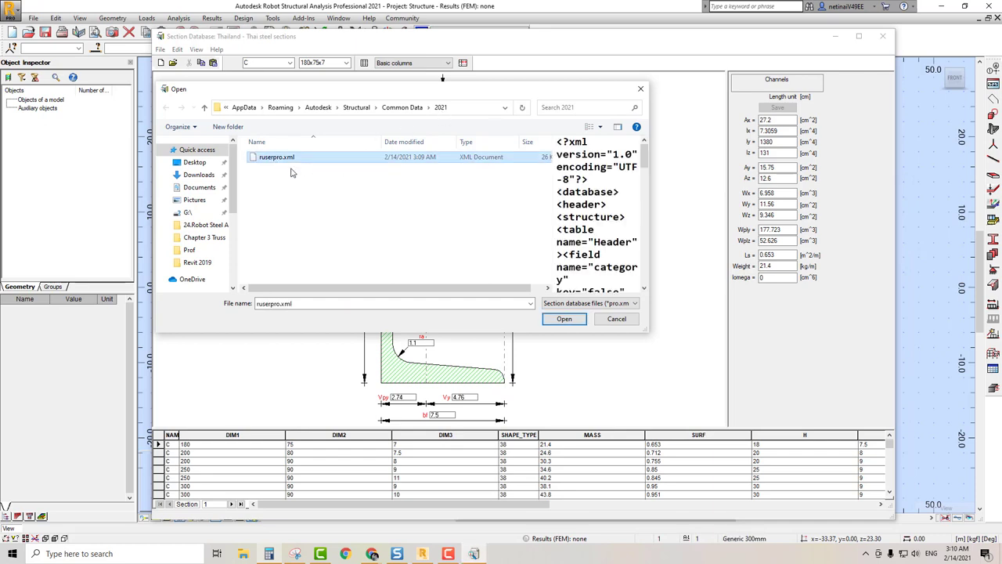
left_click(559, 319)
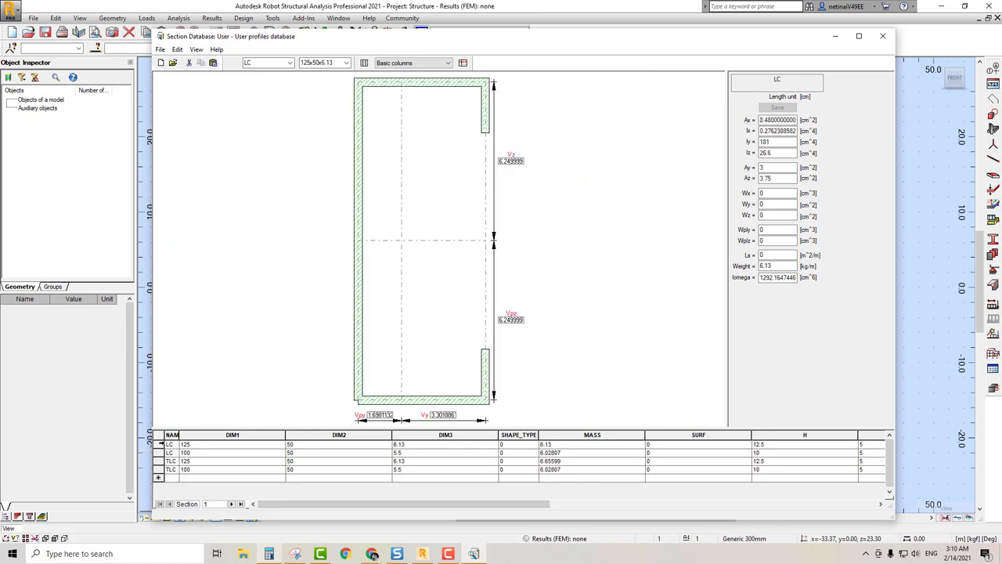
left_click(160, 443)
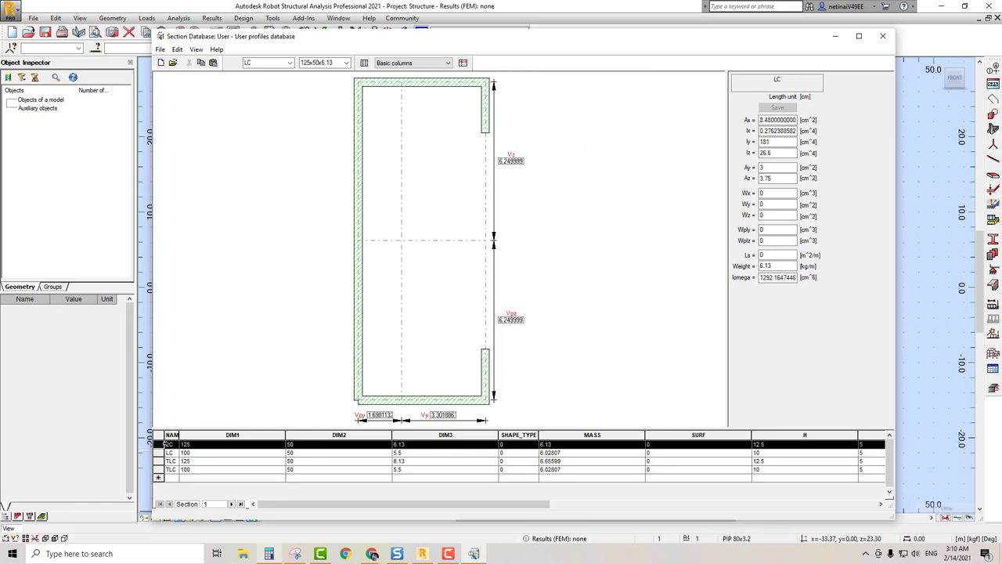
key("Delete")
left_click(159, 444)
key("Delete")
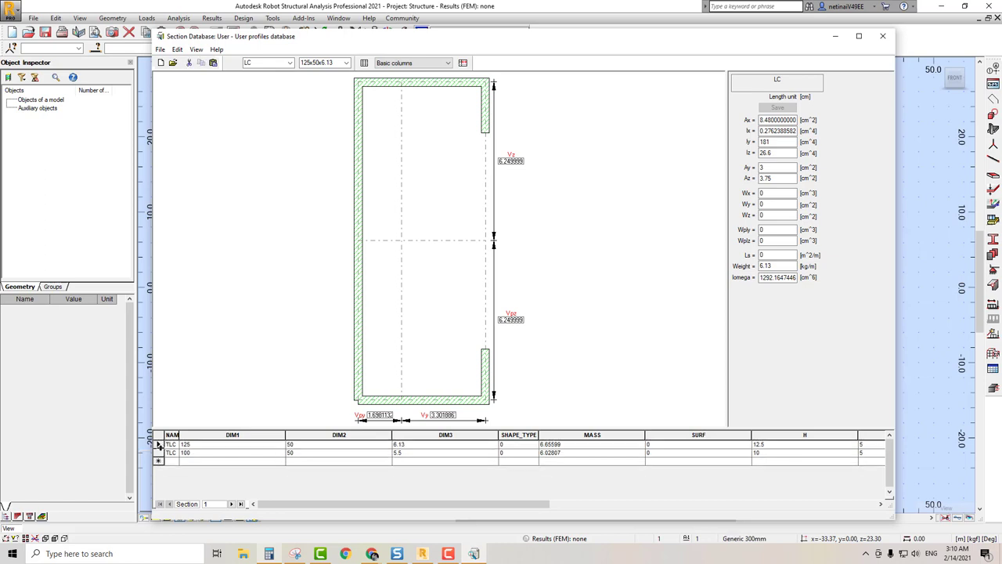
Review the remaining TLC 125 and TLC 100 profiles and bring up the KHC catalog PDF
left_click(159, 443)
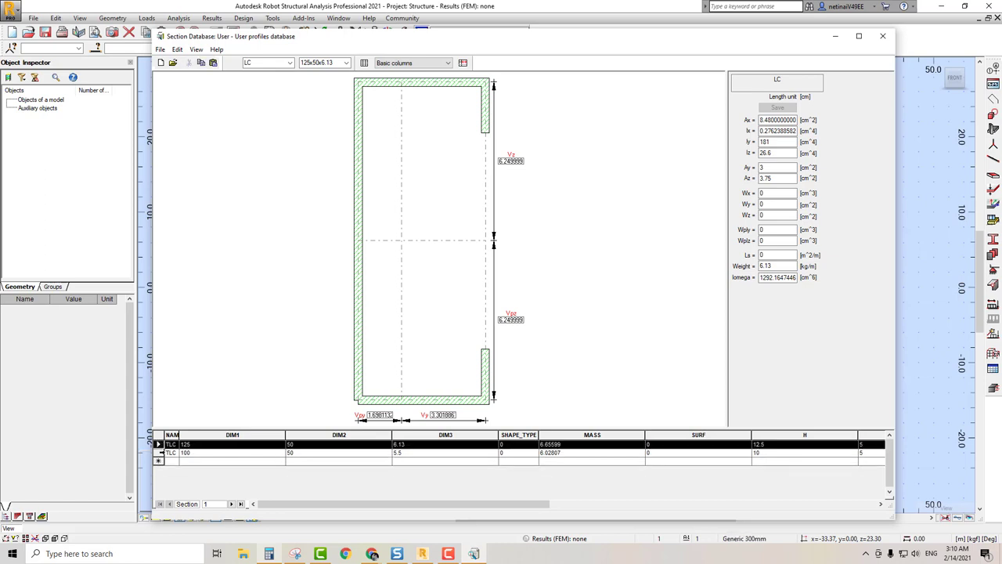
left_click(159, 453)
left_click(160, 444)
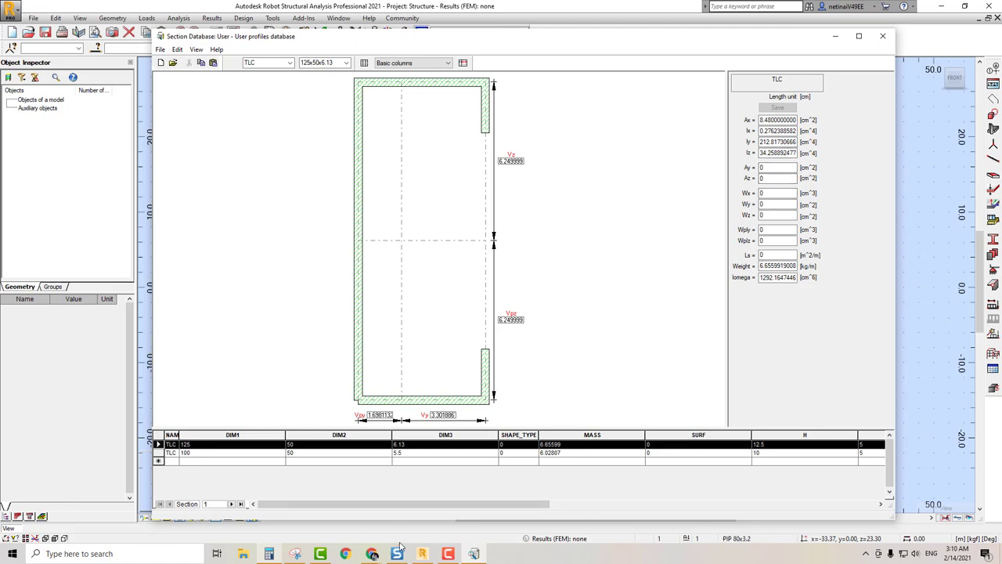
mouse_move(371, 553)
left_click(454, 520)
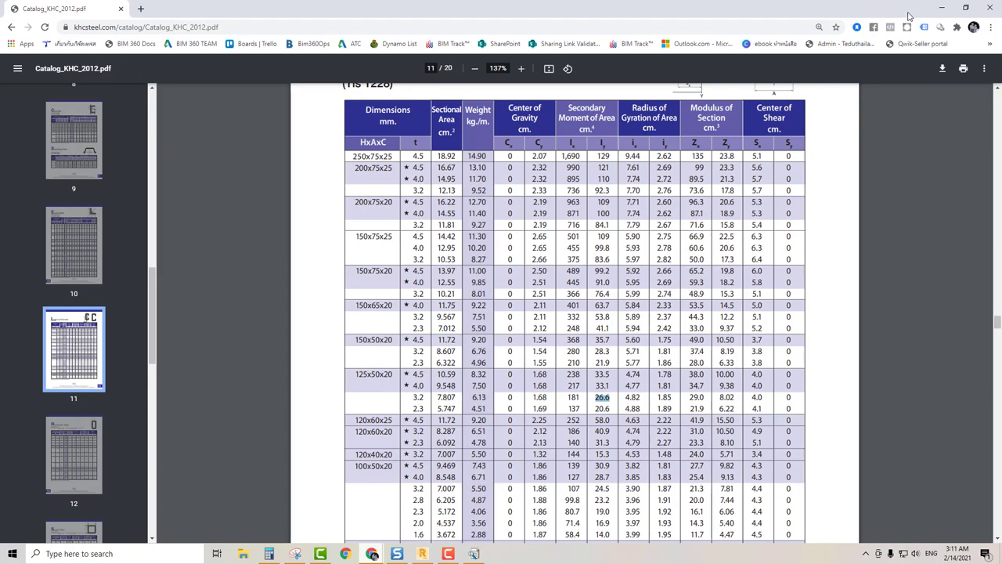
Set the TLC 125 profile's Ax to 7.81, reading values from the catalog
left_click(942, 8)
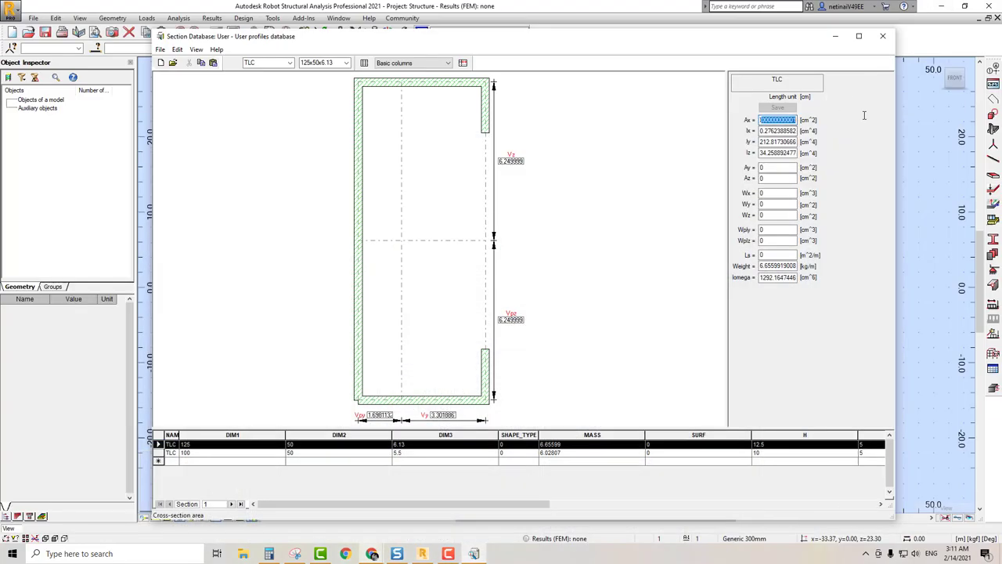
key("BackSpace")
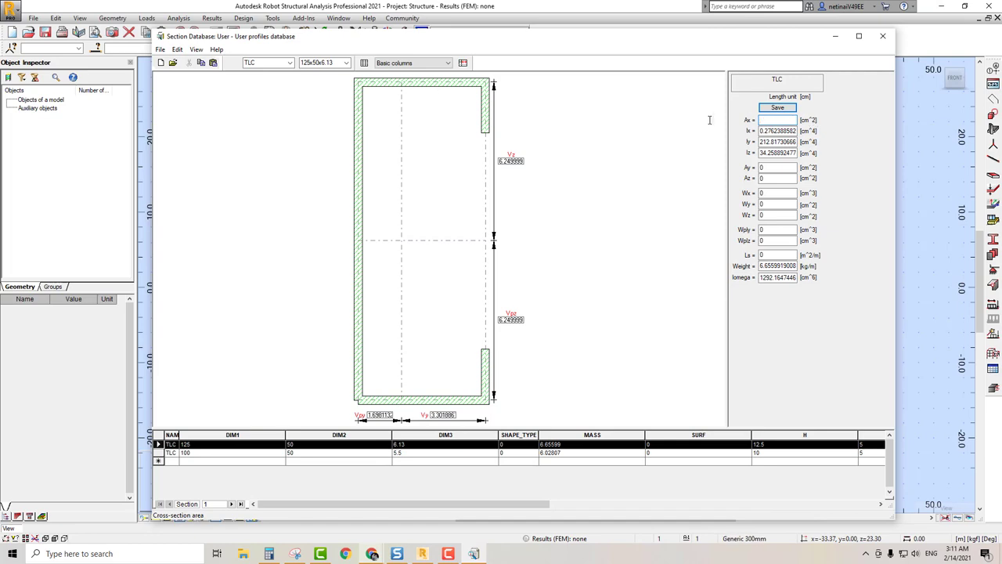
type("7.81")
key("alt+Tab")
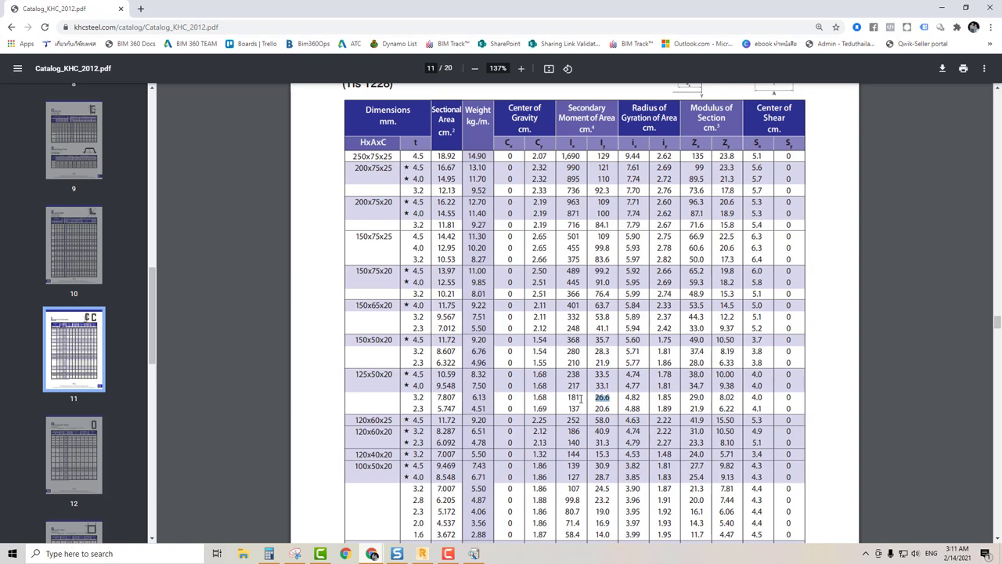
Set Iy to 181 and Iz to 26.6 for the TLC 125 profile
left_click(941, 7)
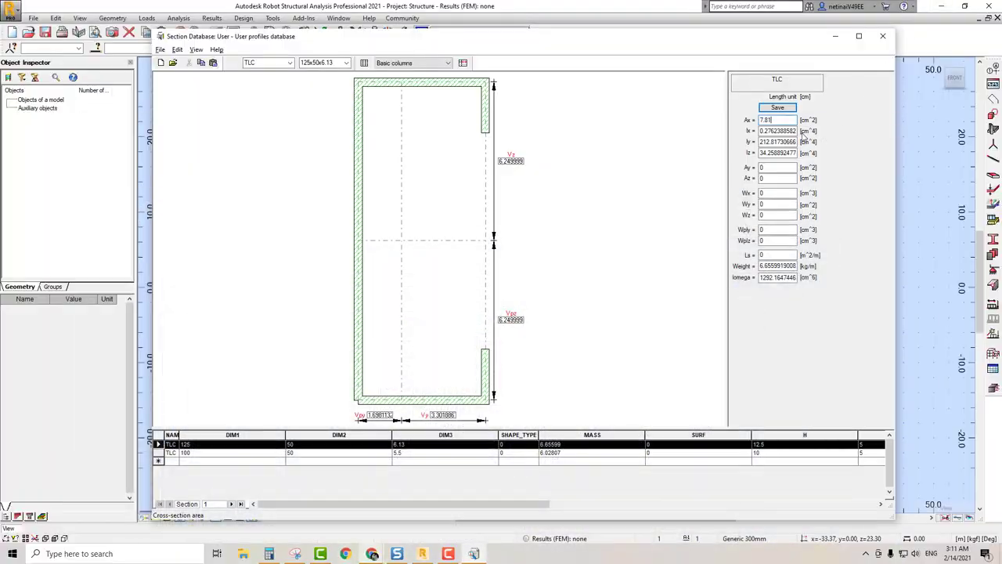
left_click(760, 142)
left_click_drag(761, 142, 846, 145)
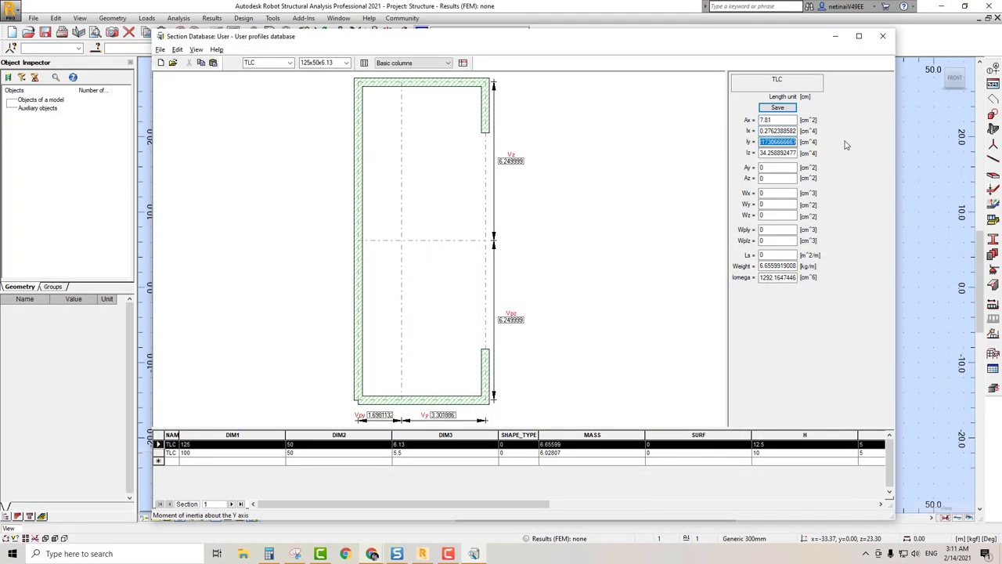
type("181")
left_click_drag(761, 154, 838, 161)
type("26")
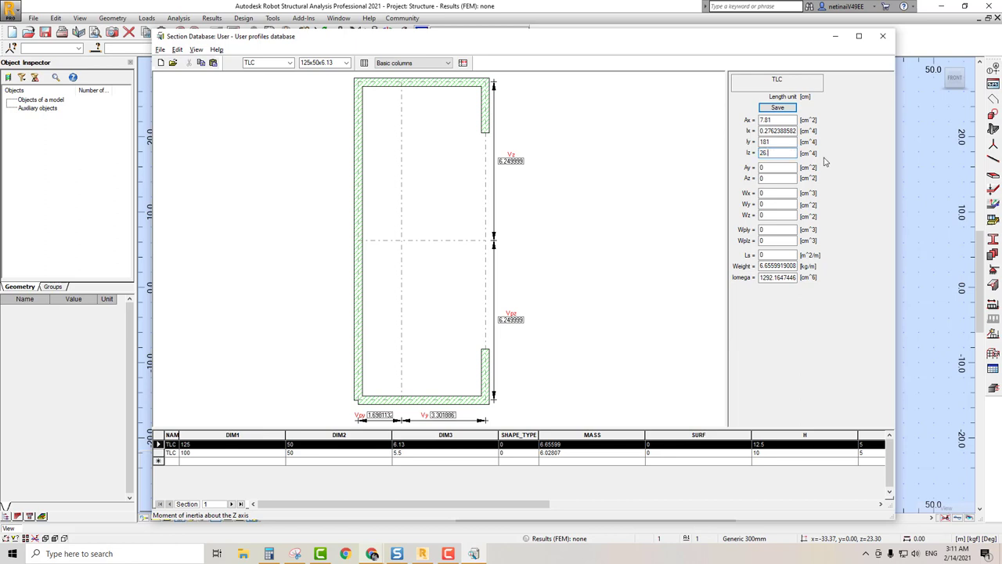
type(".6")
left_click(784, 167)
left_click(786, 177)
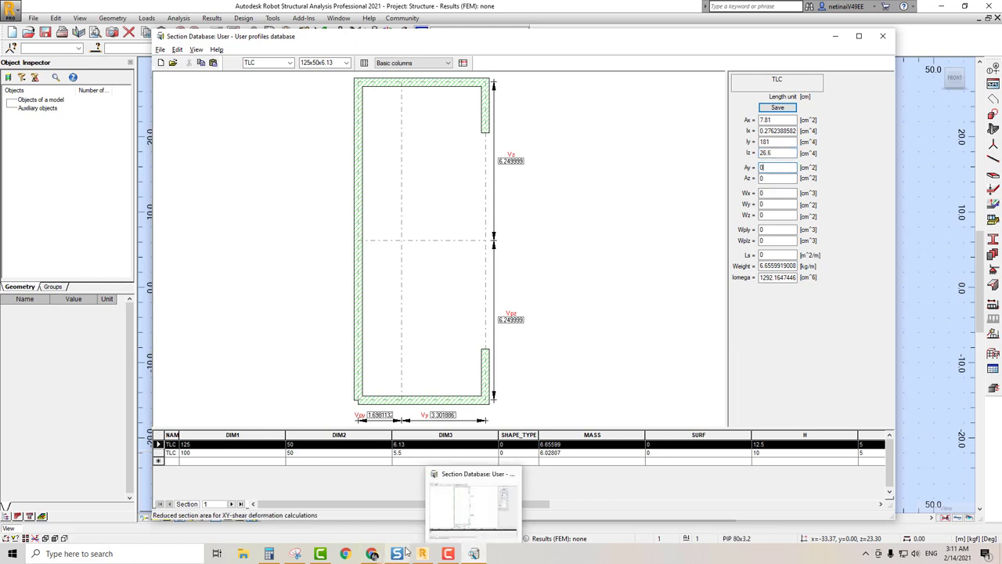
mouse_move(268, 553)
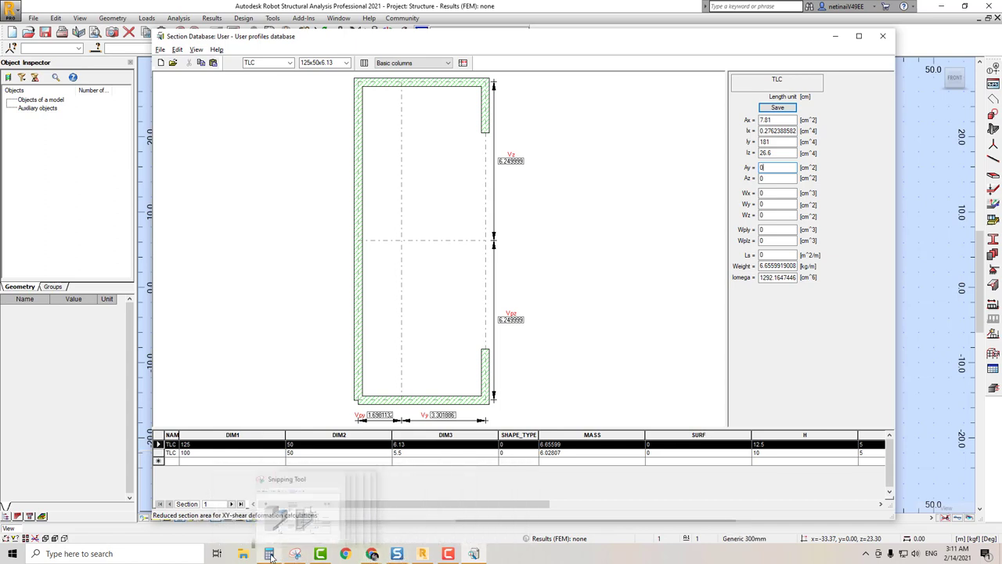
Compute the flange shear area 5 × 0.3 × 2 = 3 in the Calculator
left_click(282, 507)
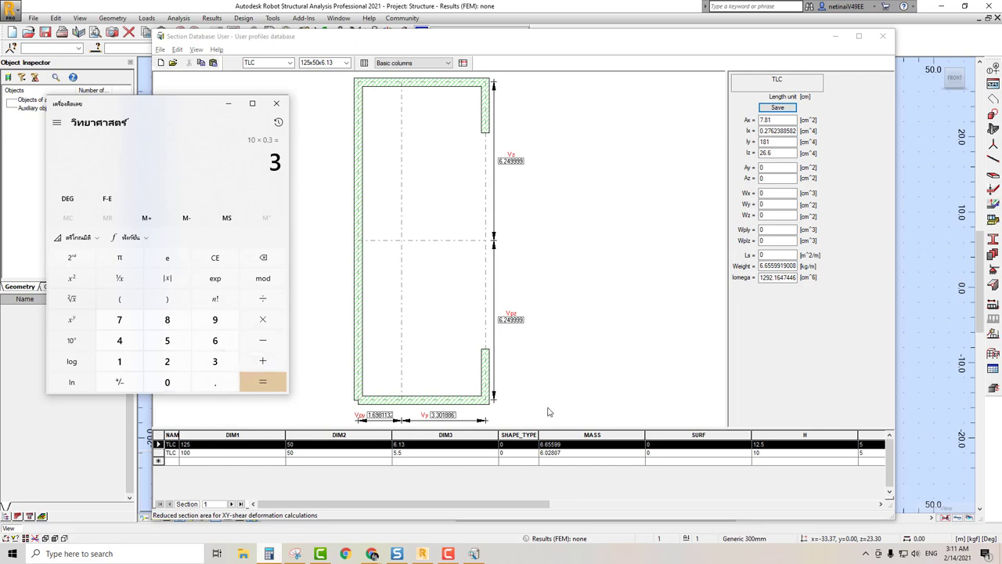
left_click(394, 401)
left_click(214, 258)
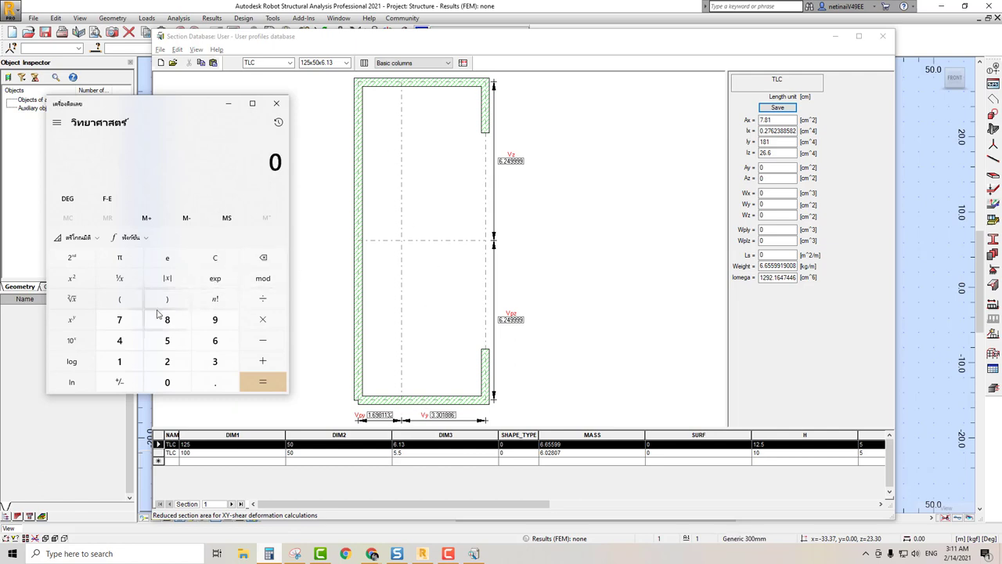
left_click(165, 340)
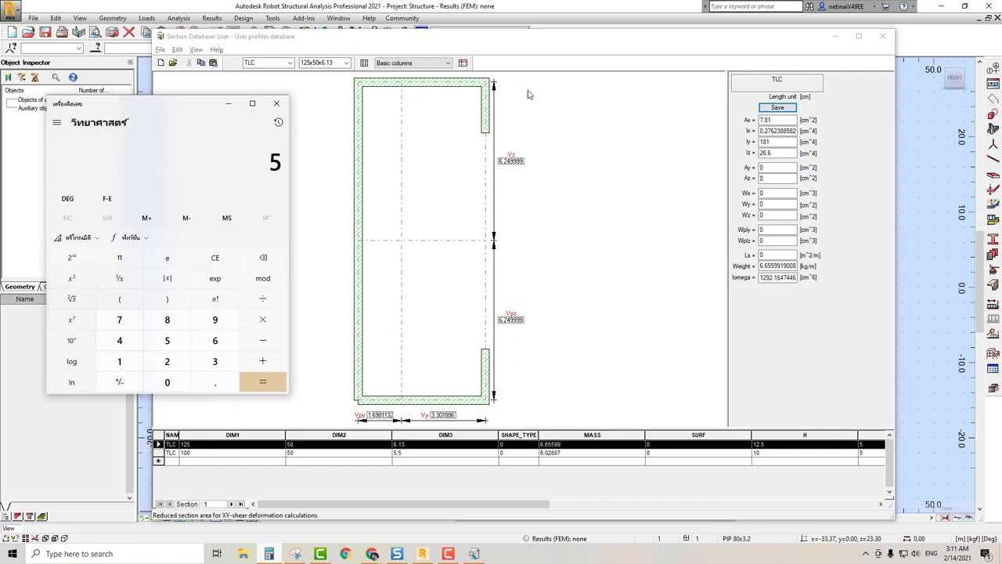
left_click(262, 320)
left_click(166, 382)
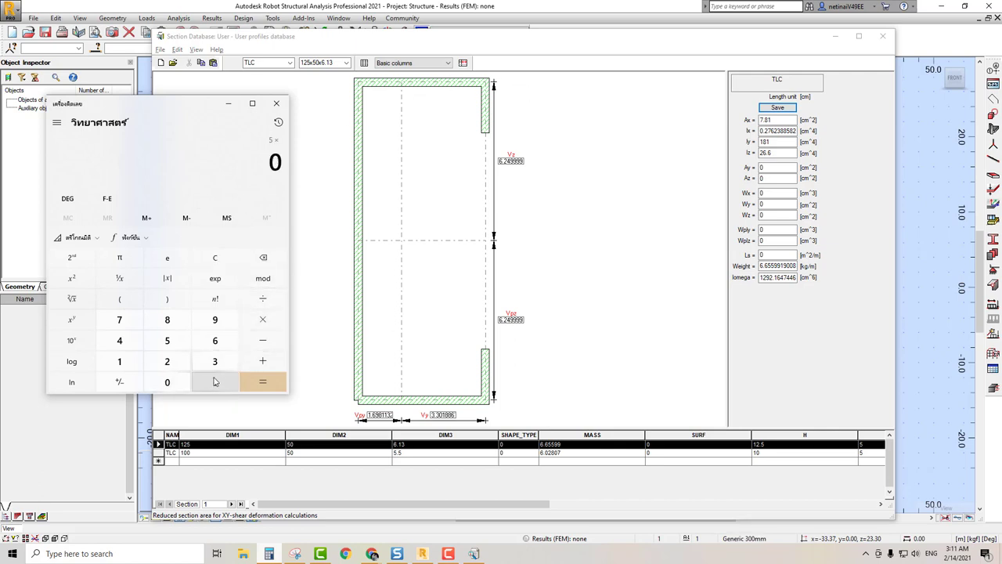
left_click(214, 382)
left_click(215, 361)
left_click(263, 382)
left_click(263, 319)
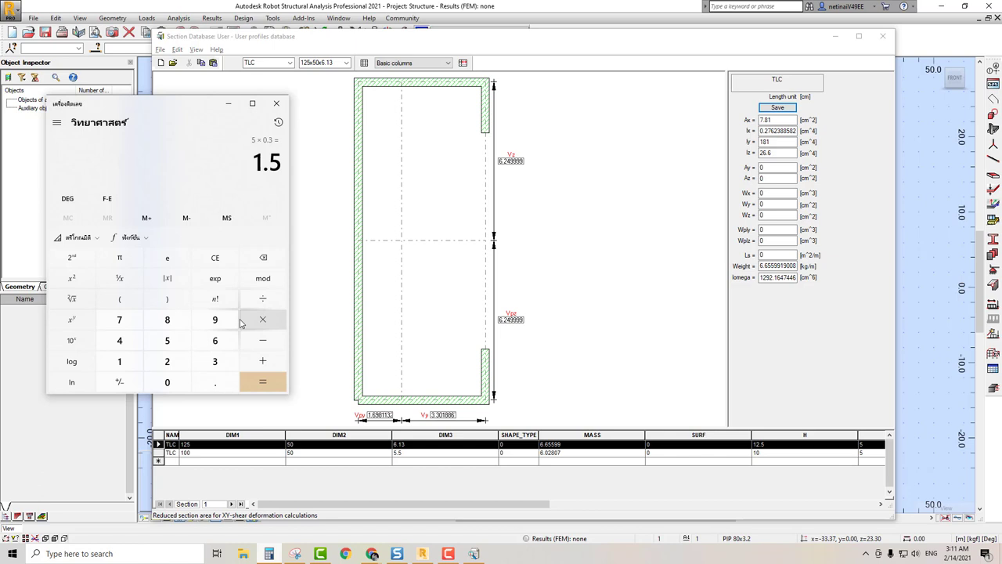
left_click(167, 361)
left_click(263, 382)
Compute the web shear area 12.5 × 0.3 = 3.75 and enter Ay 3 and Az 3.75
double_click(761, 167)
type("3")
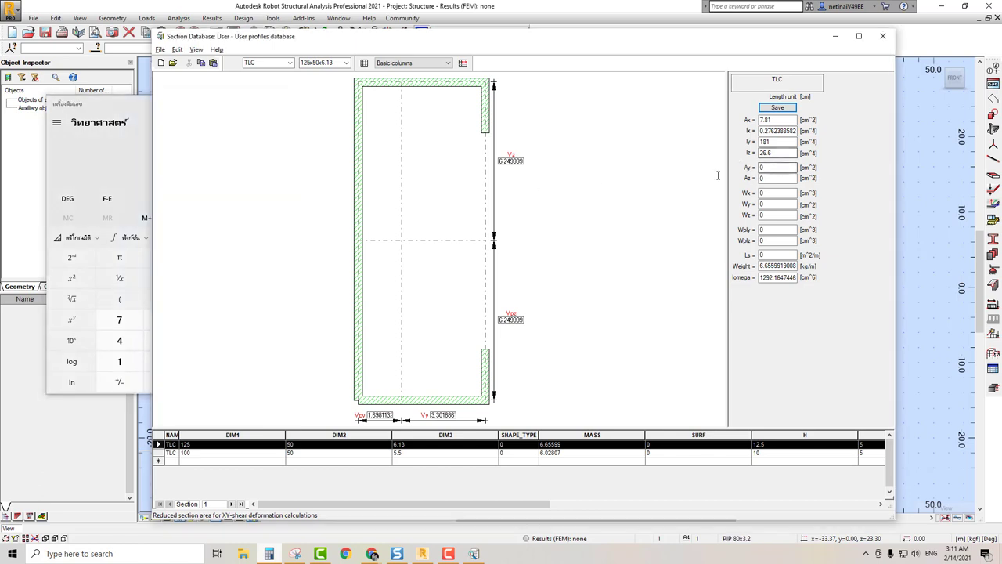
double_click(792, 178)
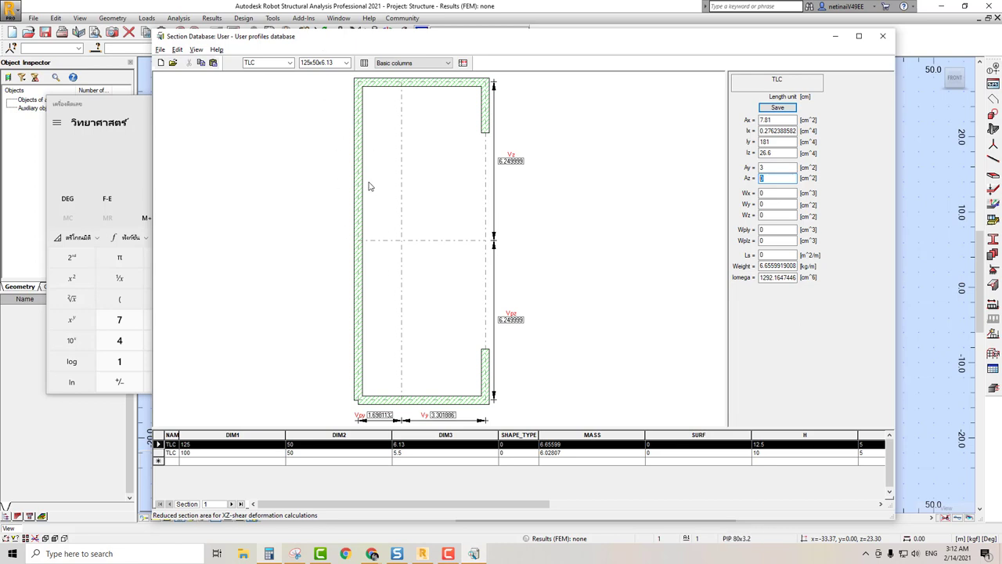
left_click(114, 153)
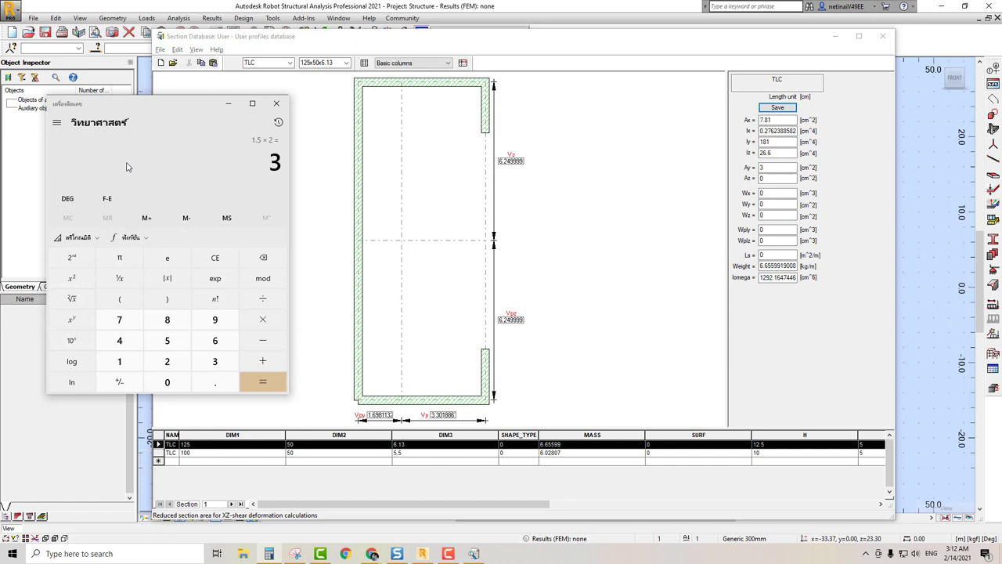
left_click(119, 361)
left_click(166, 361)
left_click(215, 382)
left_click(167, 340)
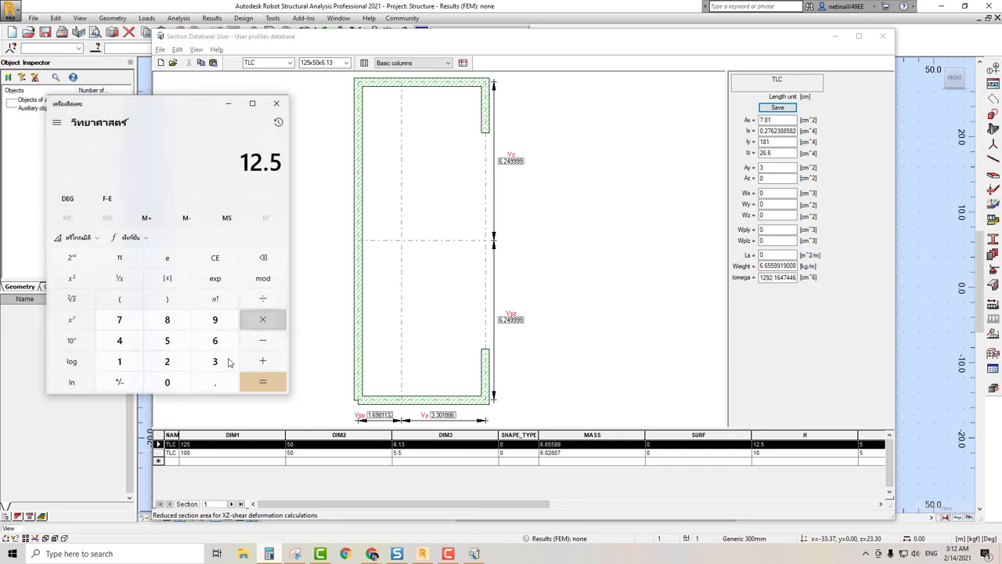
left_click(167, 382)
left_click(215, 382)
left_click(214, 361)
left_click(262, 382)
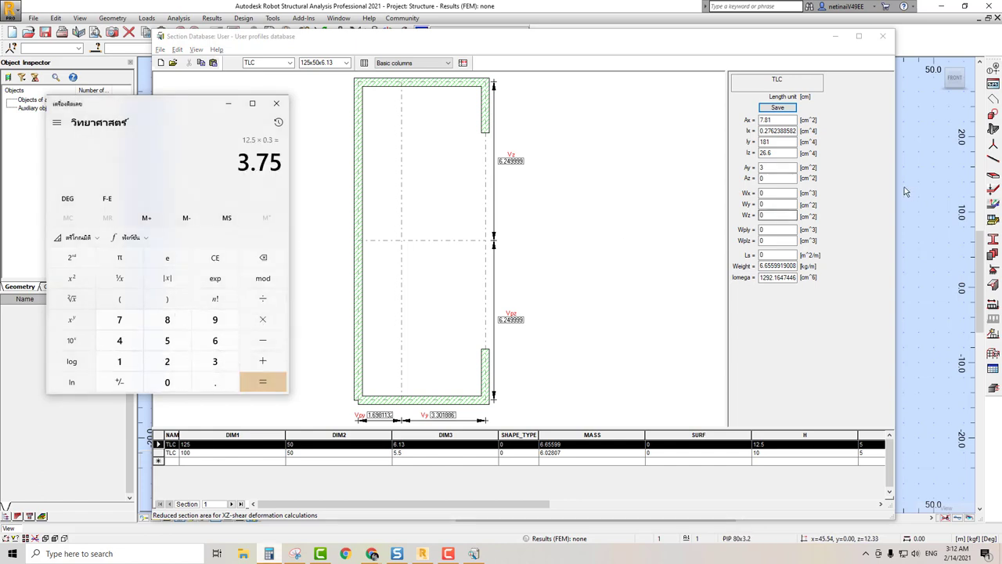
double_click(784, 178)
type("3")
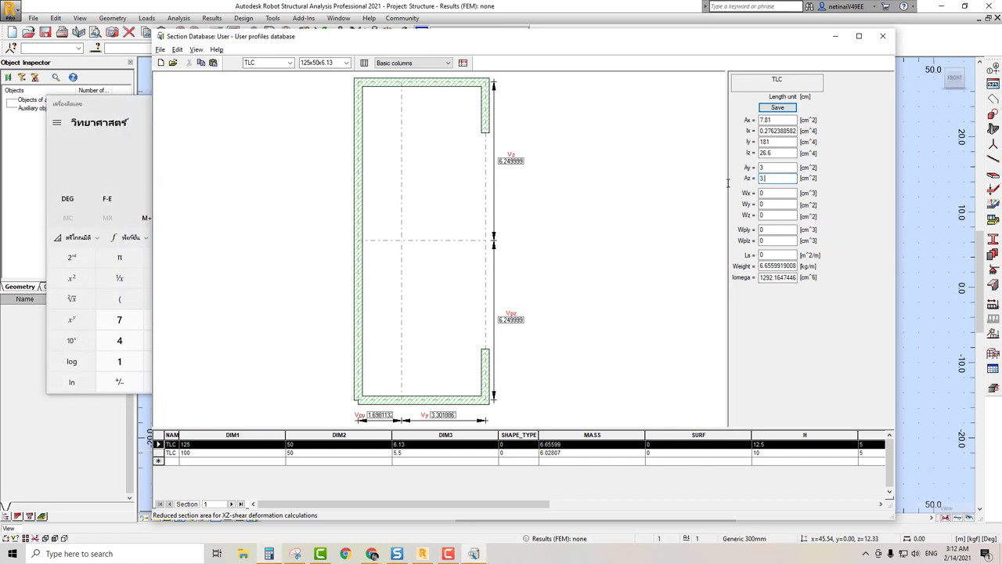
type(".75")
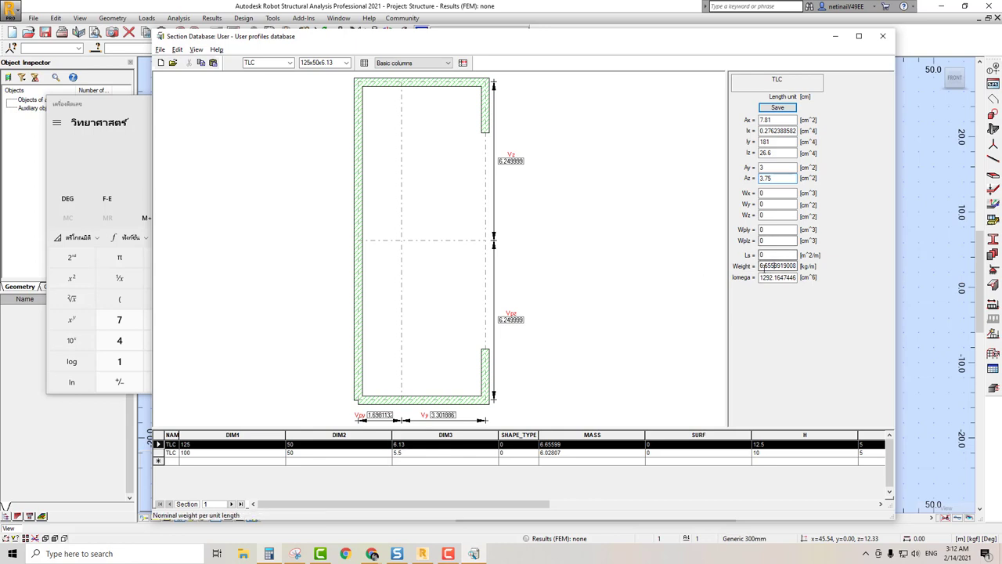
Set the weight to 6.13 kg/m and save the TLC 125 profile
left_click_drag(817, 266, 841, 269)
type("13")
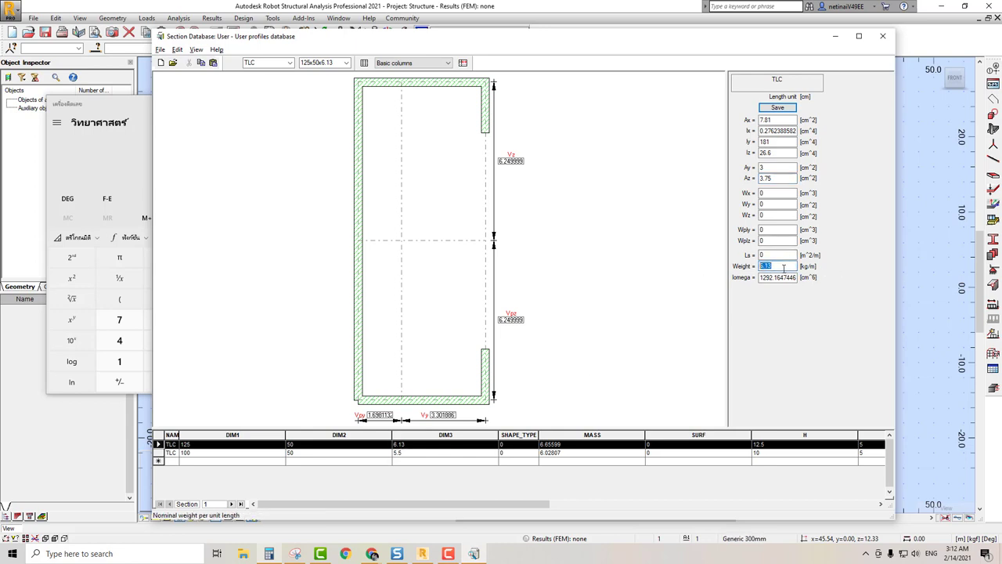
left_click(783, 267)
left_click(768, 109)
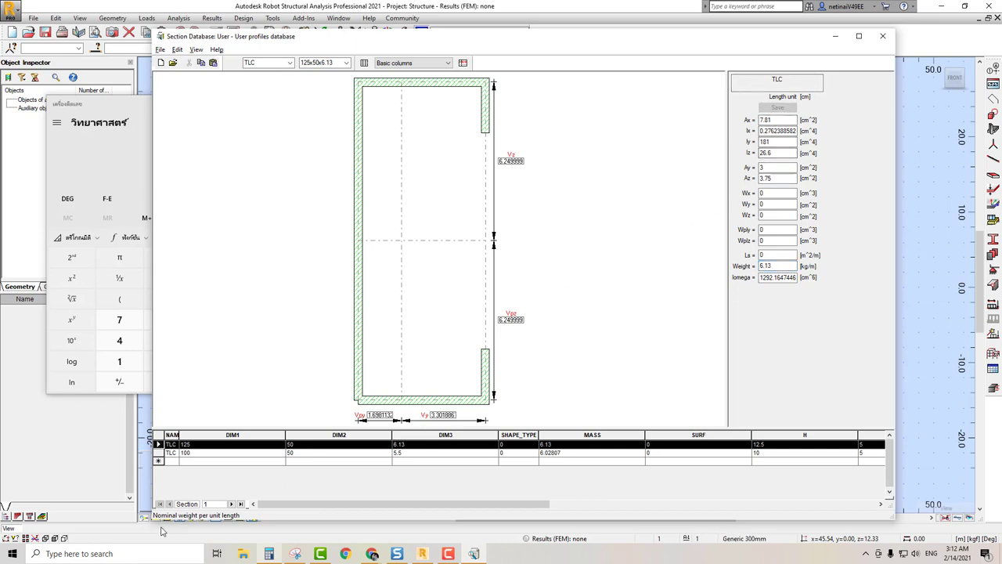
left_click(235, 452)
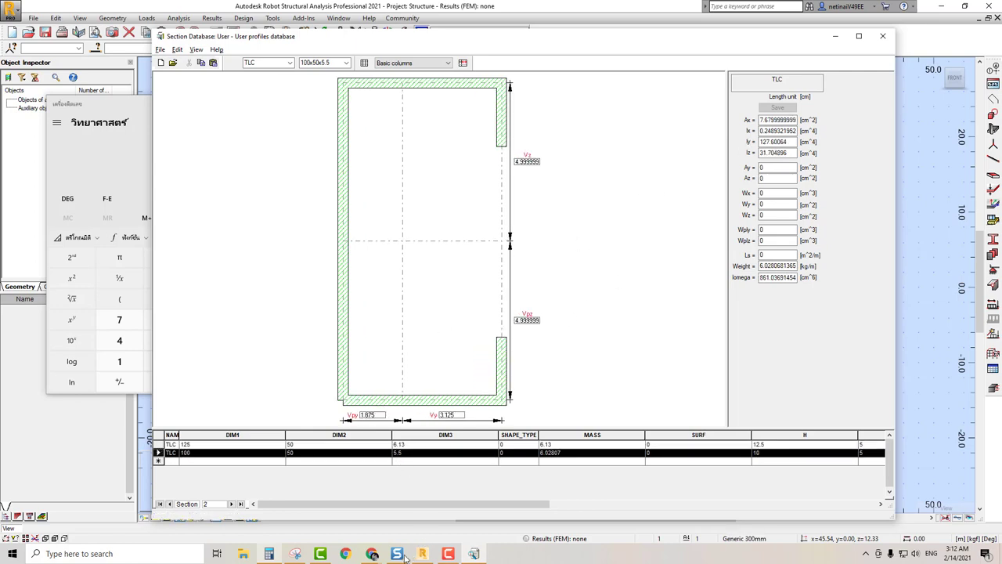
Check the KHC catalog and set the cross-section area Ax to 7.0
left_click(501, 474)
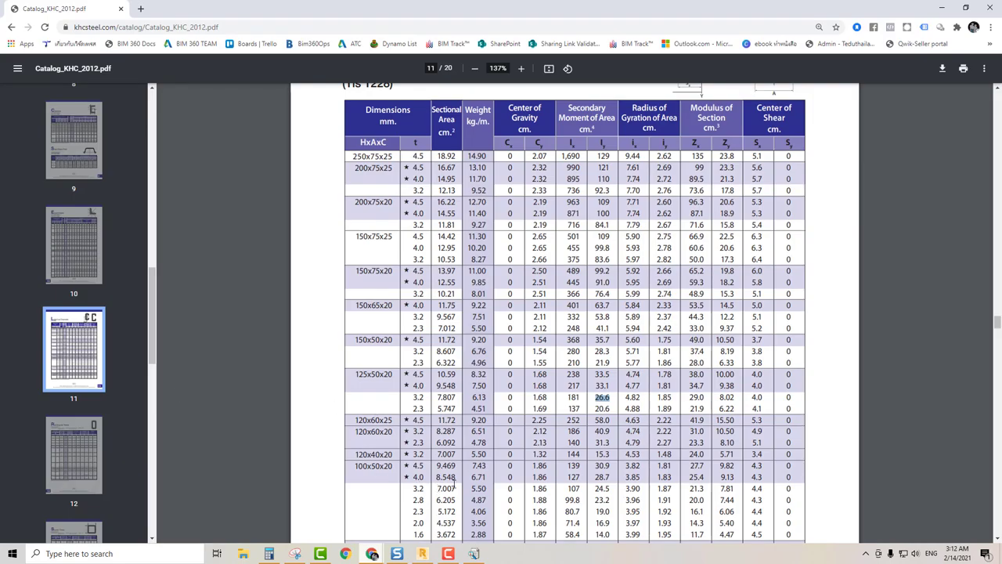
left_click(937, 9)
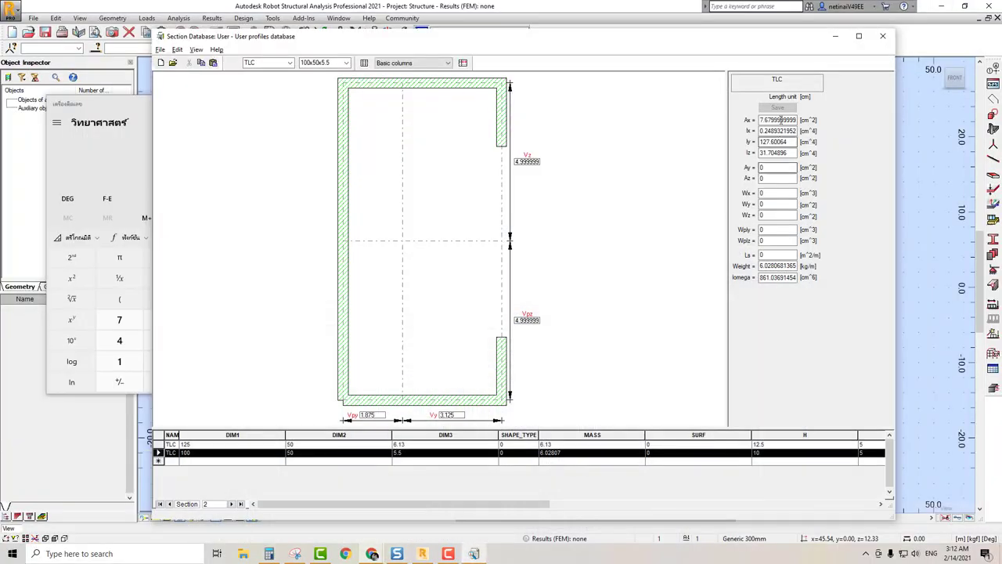
double_click(772, 119)
type("7")
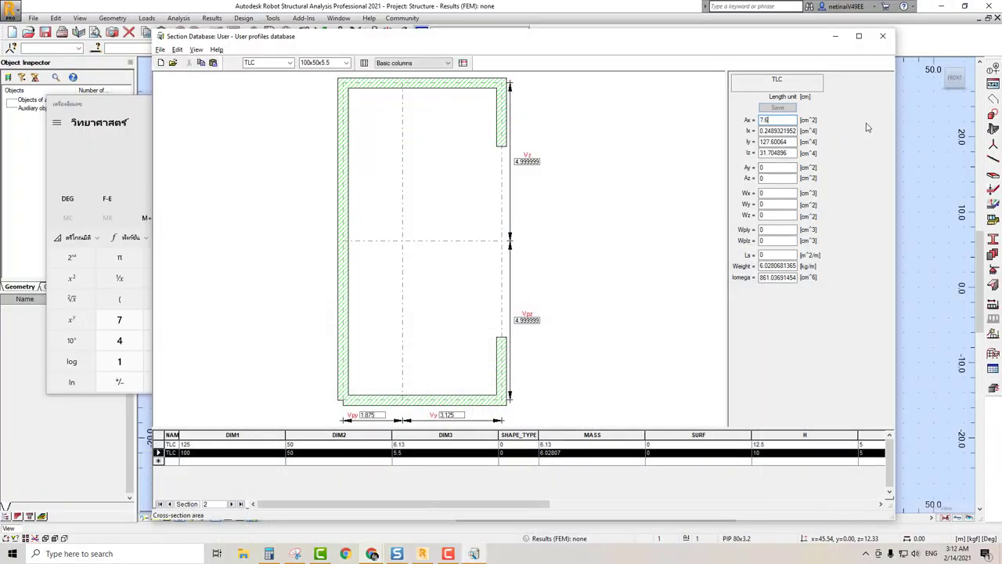
type(".0")
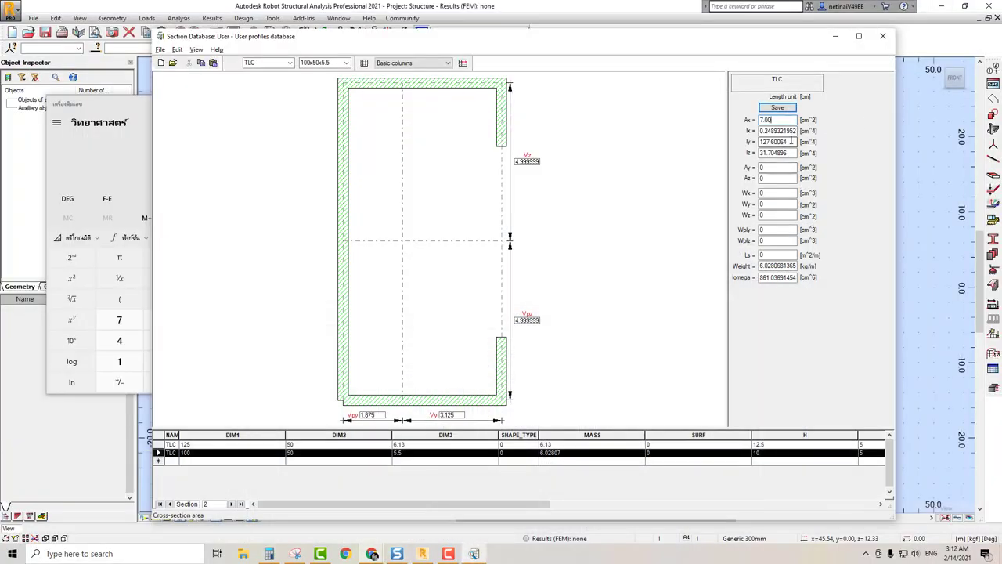
Consult the catalog table again and update the moments of inertia to Iy 107 and Iz 24.5
left_click(372, 553)
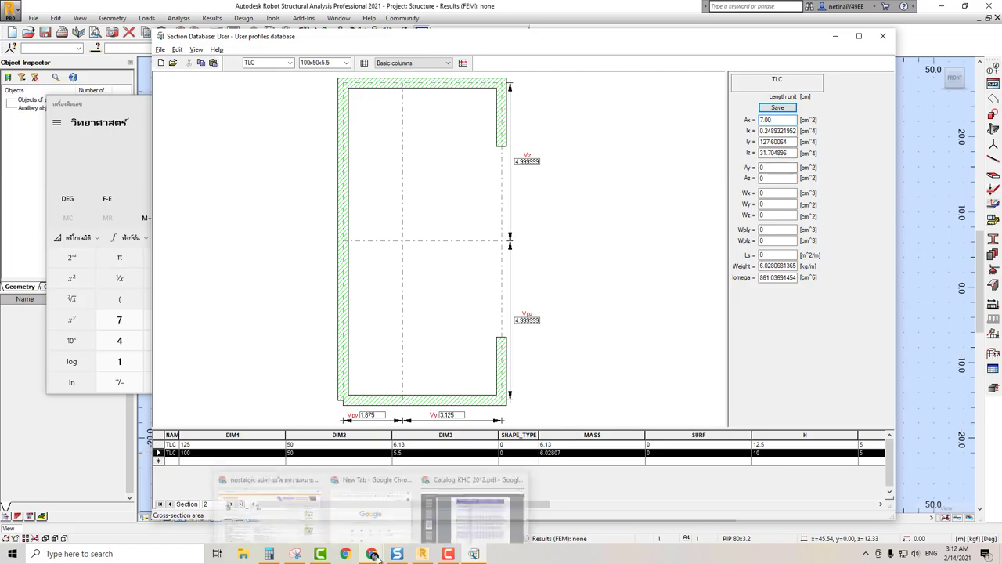
left_click(458, 530)
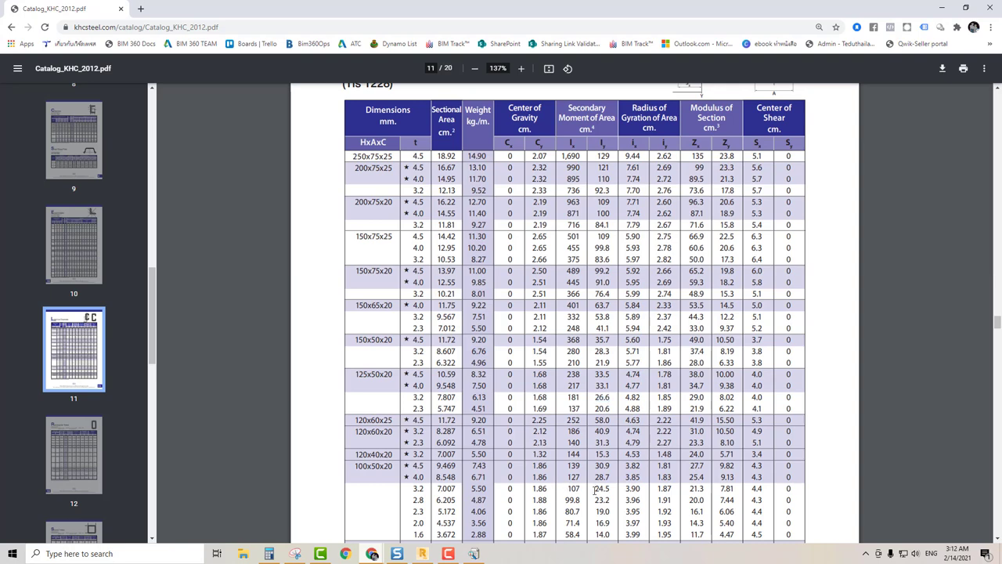
key("ctrl")
left_click(941, 7)
left_click_drag(790, 141, 720, 144)
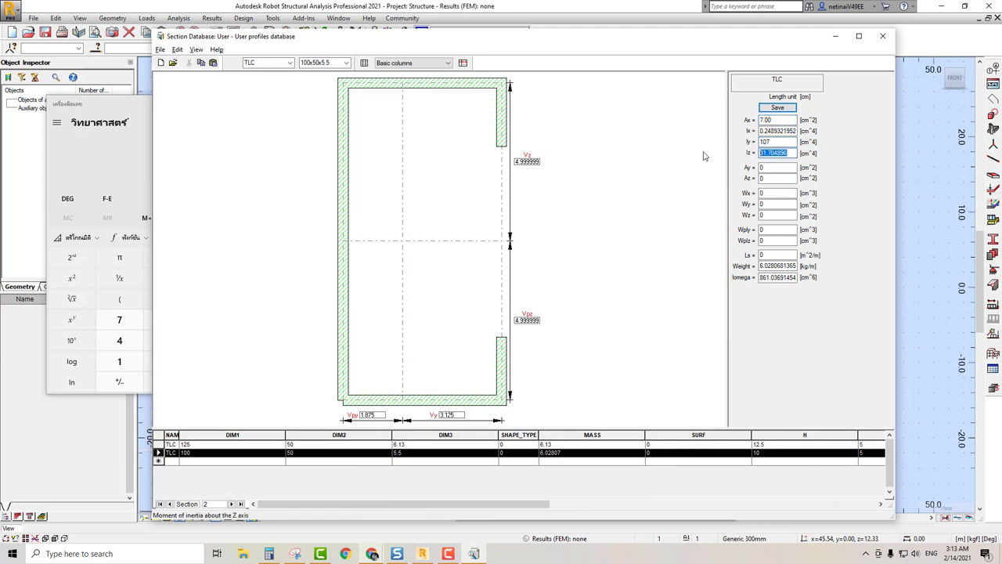
type("24.5")
Enter shear areas Ay 3 and Az 3 and a weight of 5.5 kg/m
left_click(772, 167)
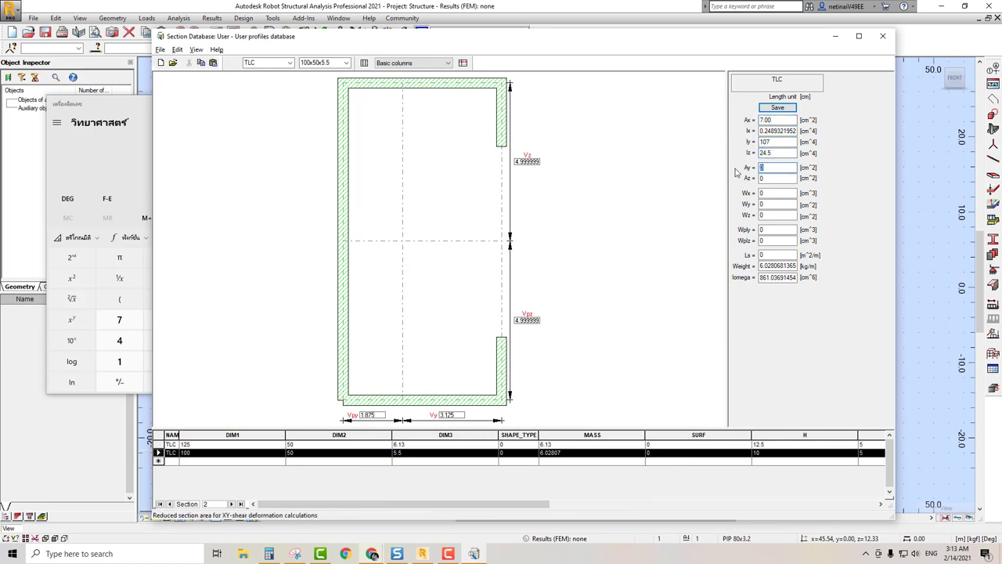
type("3")
key("Tab")
type("3")
left_click(777, 169)
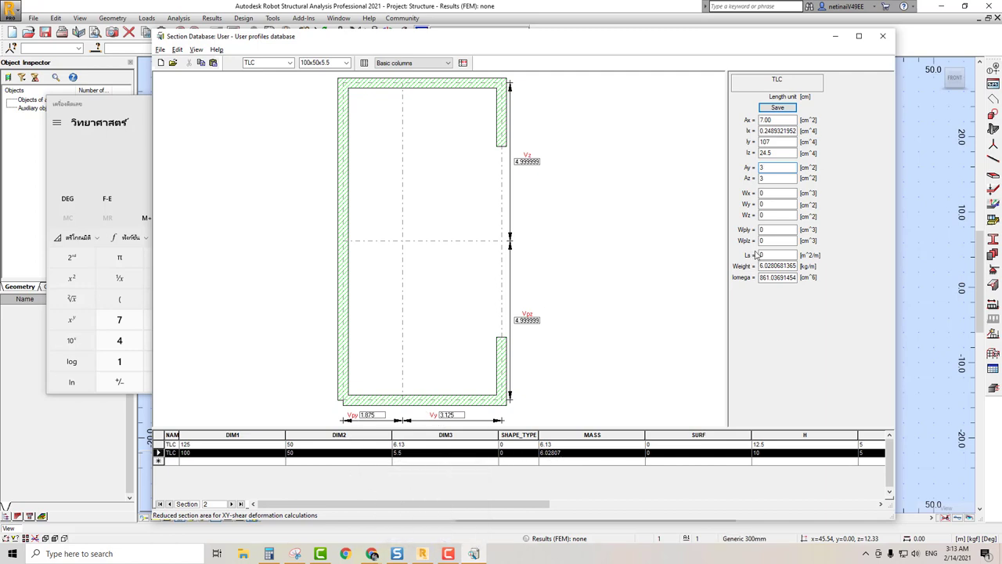
left_click_drag(759, 266, 840, 267)
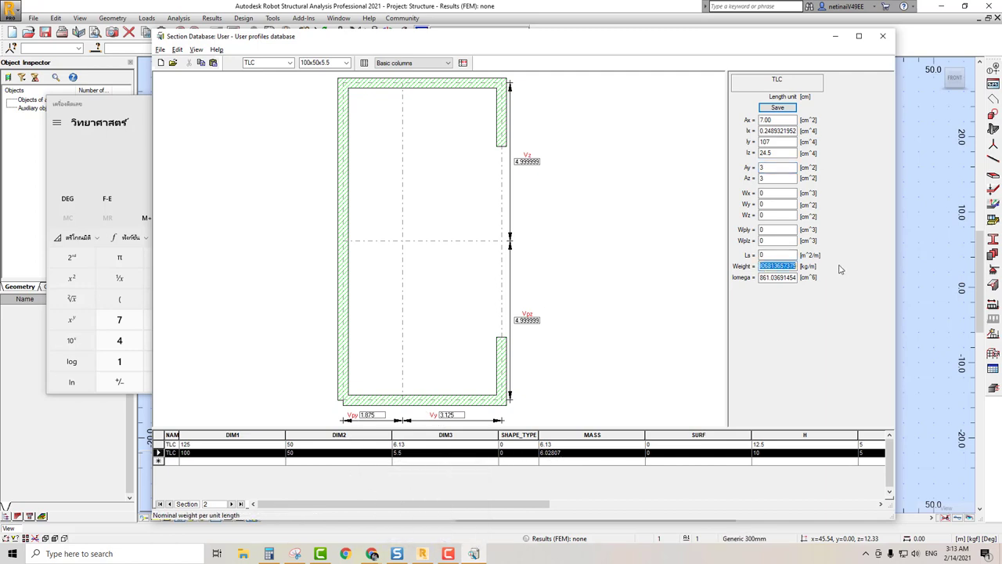
type("5.5")
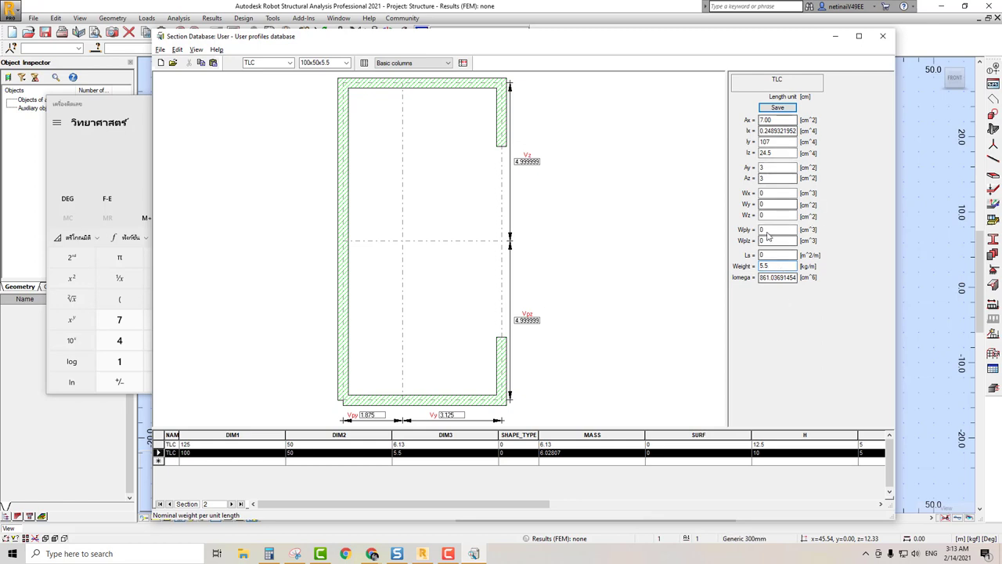
left_click(196, 50)
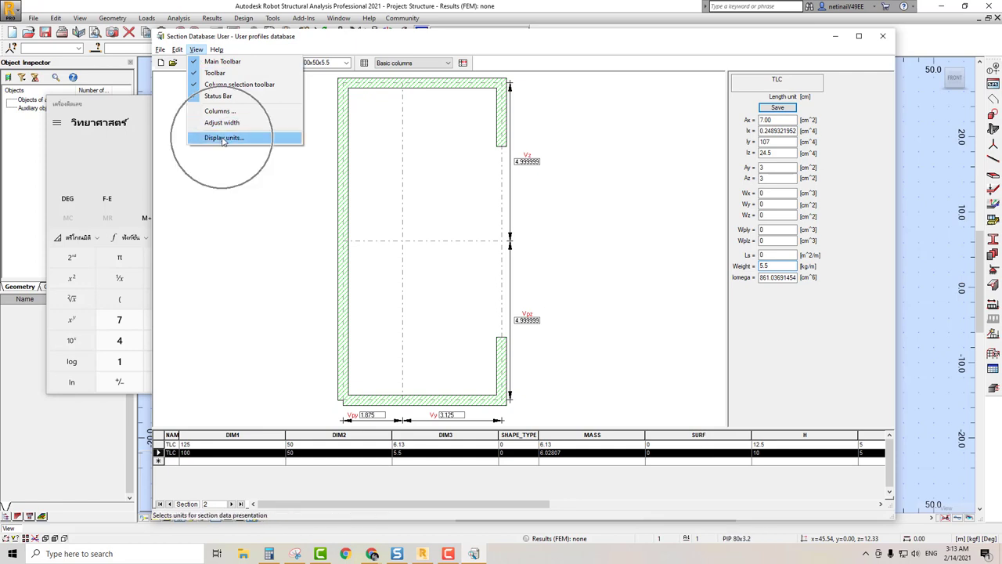
Confirm the section display units stay in centimetres
left_click(223, 138)
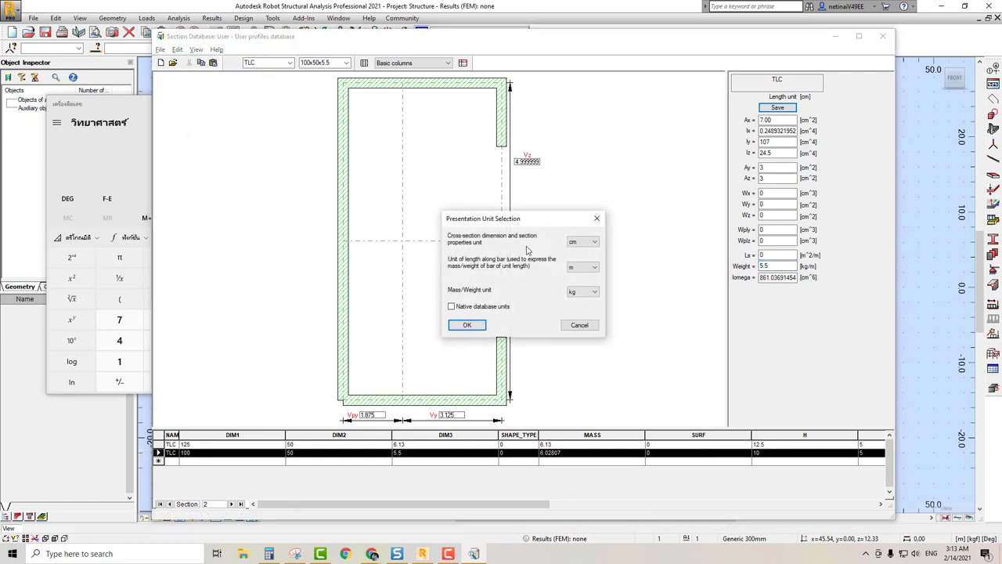
left_click(584, 243)
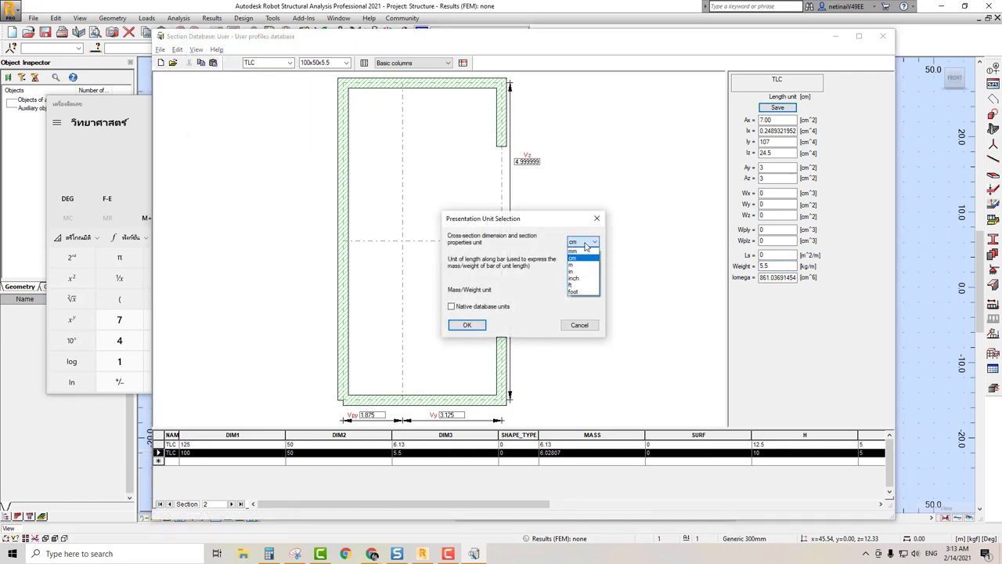
left_click(585, 259)
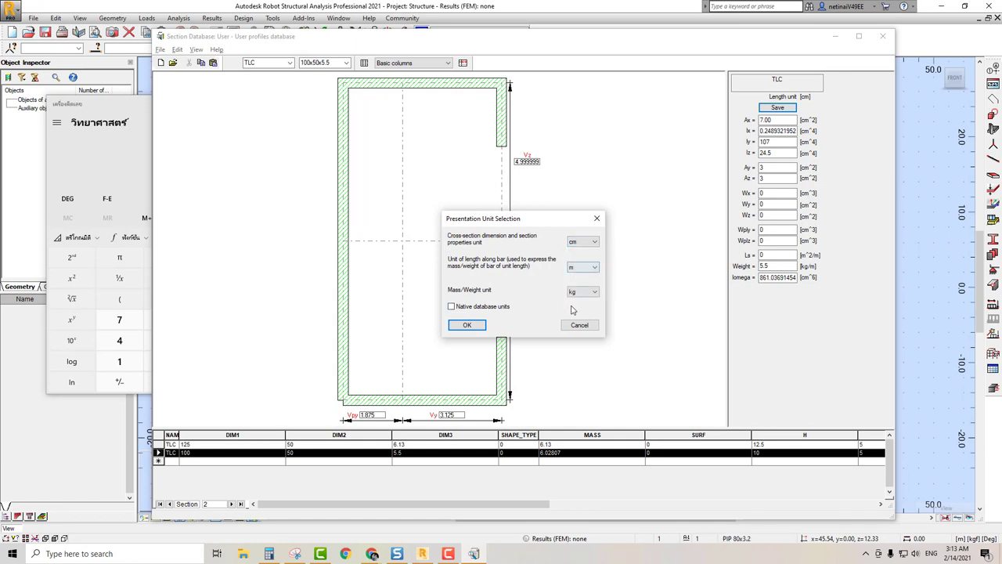
left_click(597, 220)
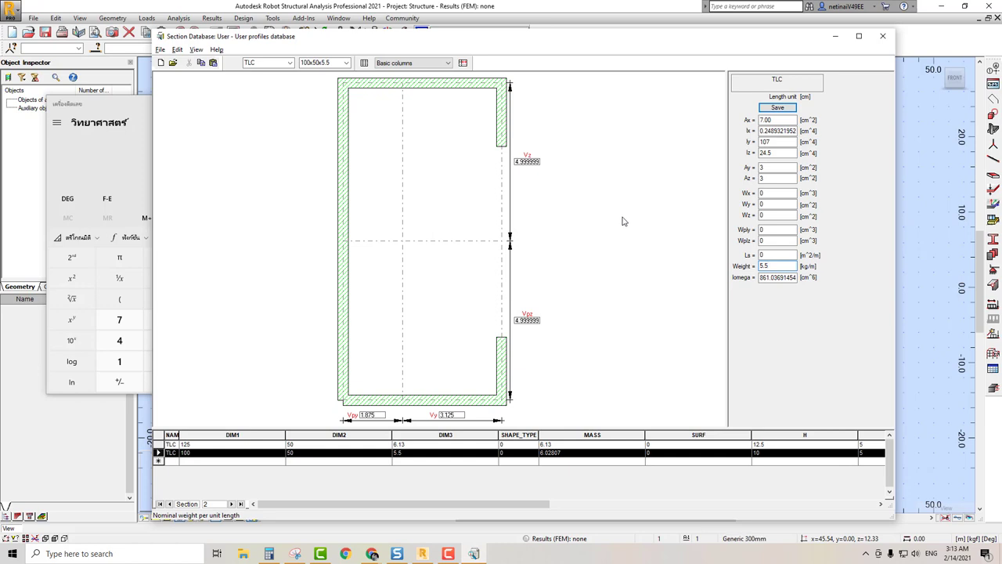
Save the 100x50x5.5 section, review both TLC rows, then close the database and minimize Calculator
left_click(777, 107)
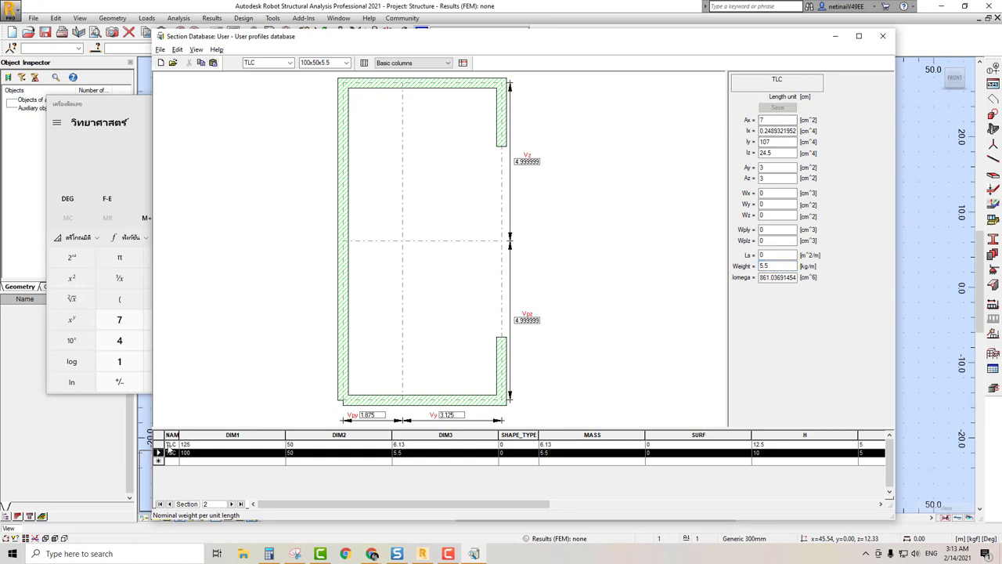
left_click(169, 445)
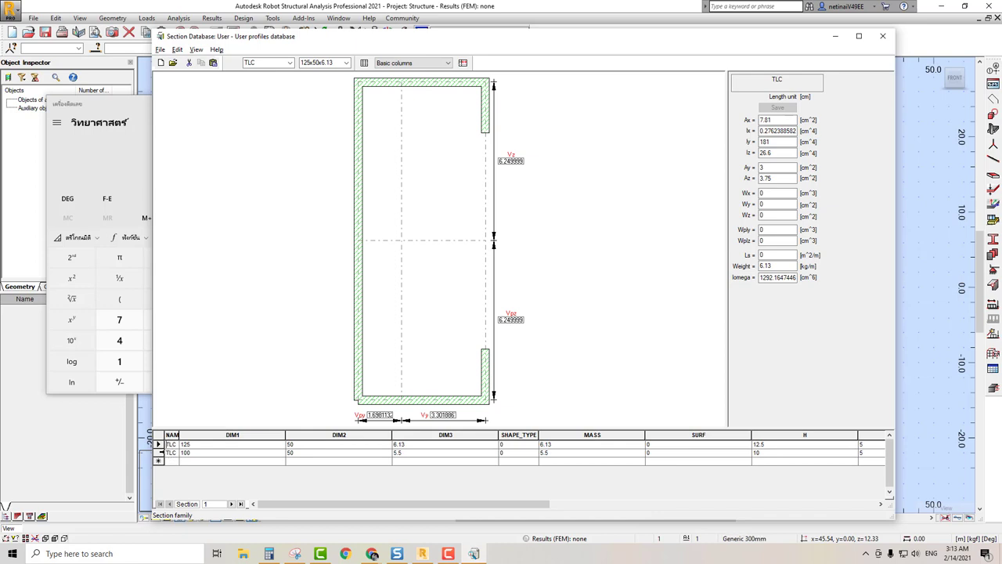
left_click(158, 453)
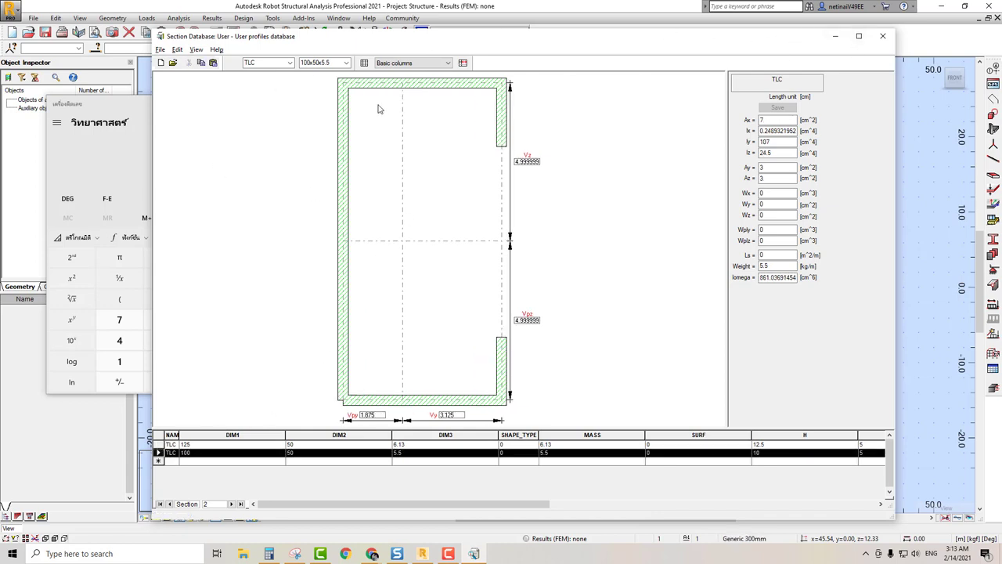
key("alt+Tab")
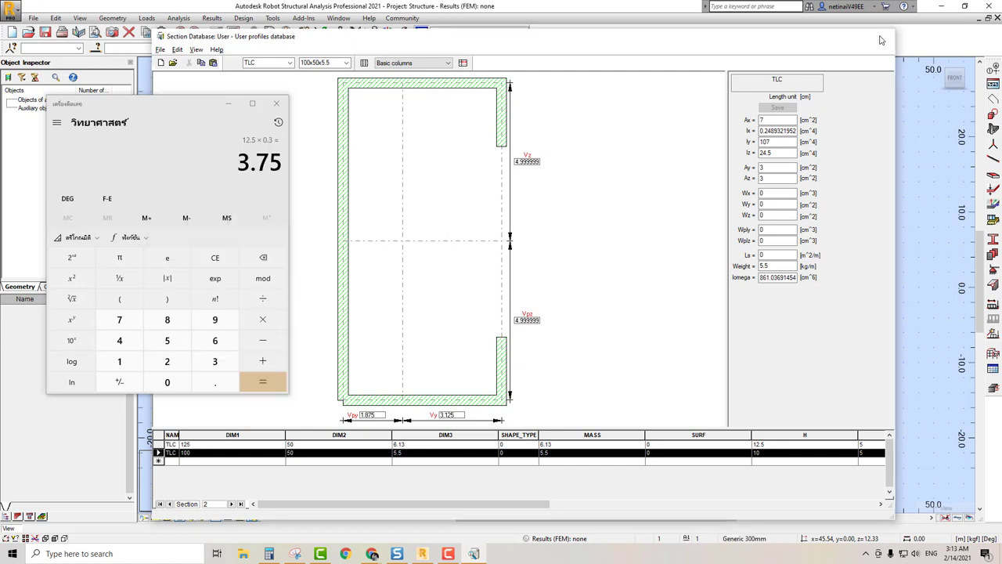
left_click(879, 40)
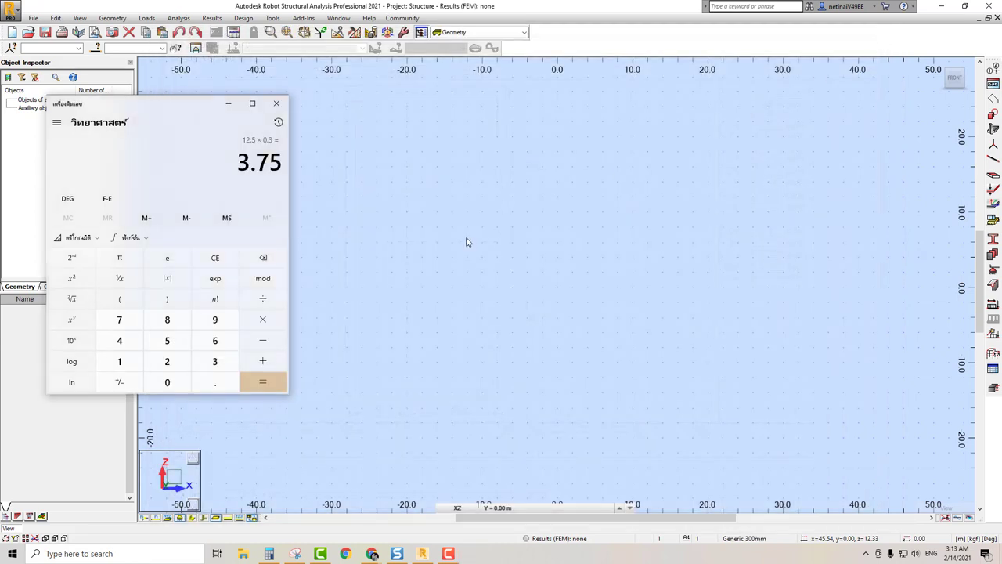
left_click(228, 104)
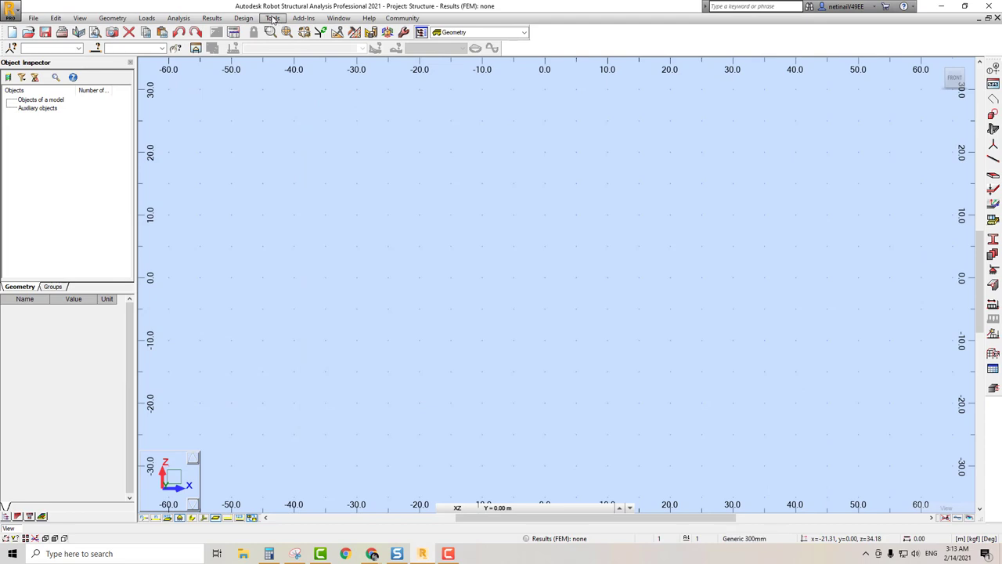
In the Sections dialog, delete LC 100x50x5.5 and LC 125x50x6.13, confirming each deletion
left_click(273, 19)
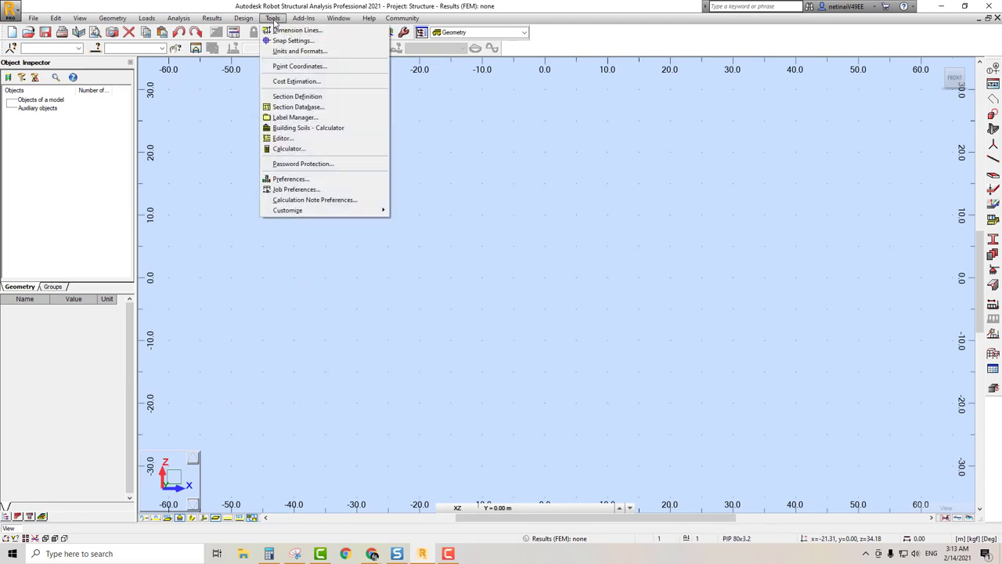
left_click(660, 207)
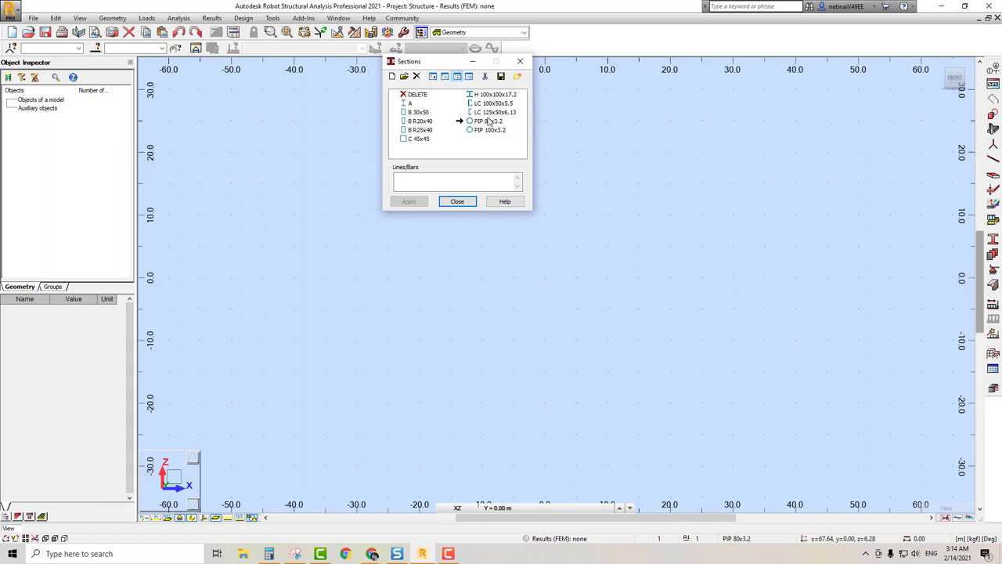
left_click(490, 103)
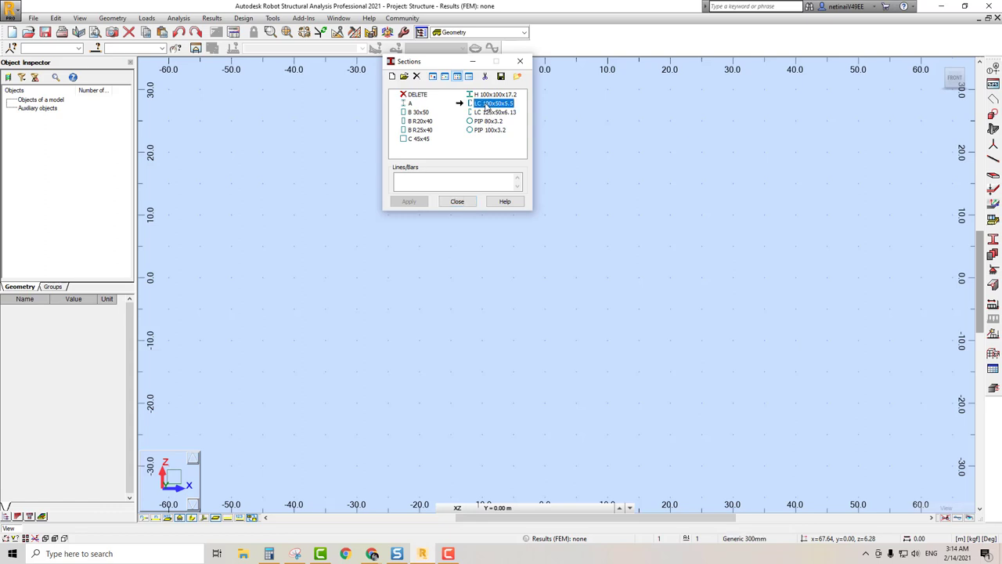
left_click(417, 79)
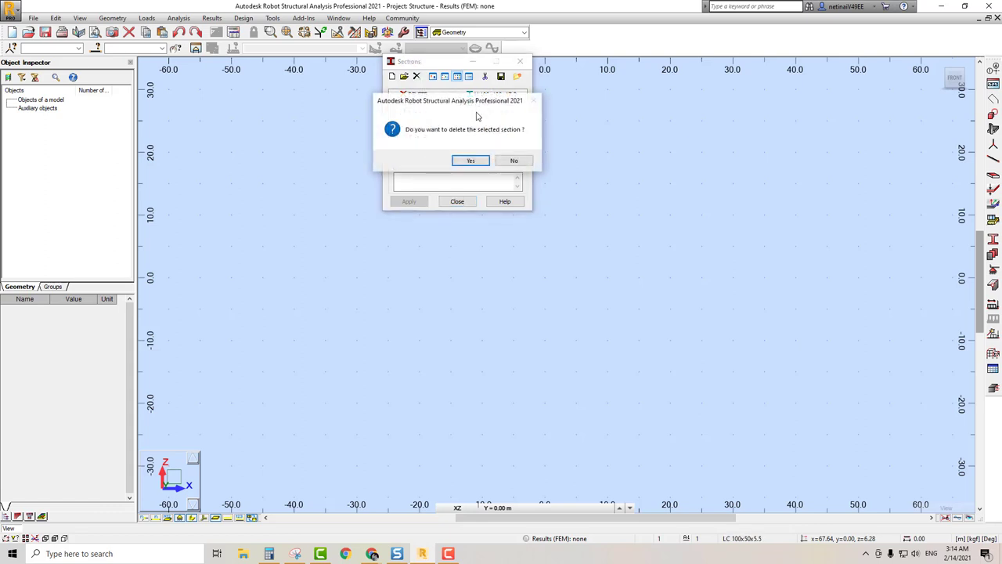
left_click(462, 161)
left_click(417, 76)
left_click(438, 159)
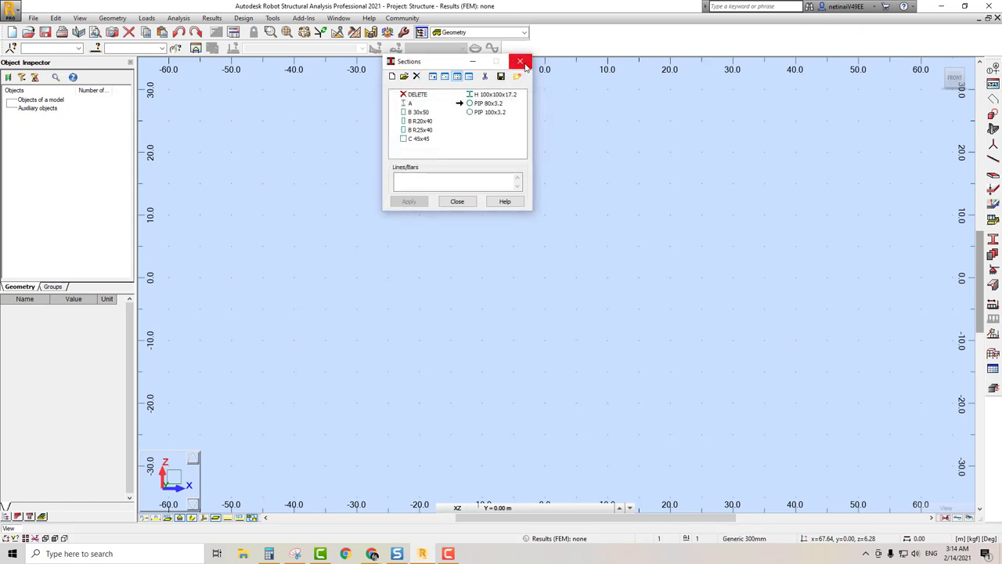
left_click(520, 61)
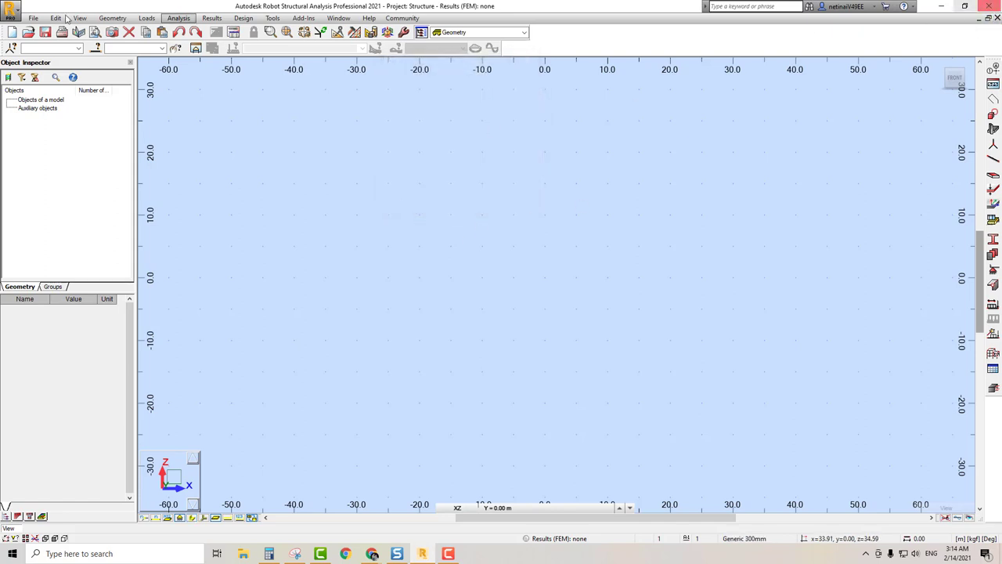
Close the current project and start a new empty project
left_click(34, 18)
left_click(31, 178)
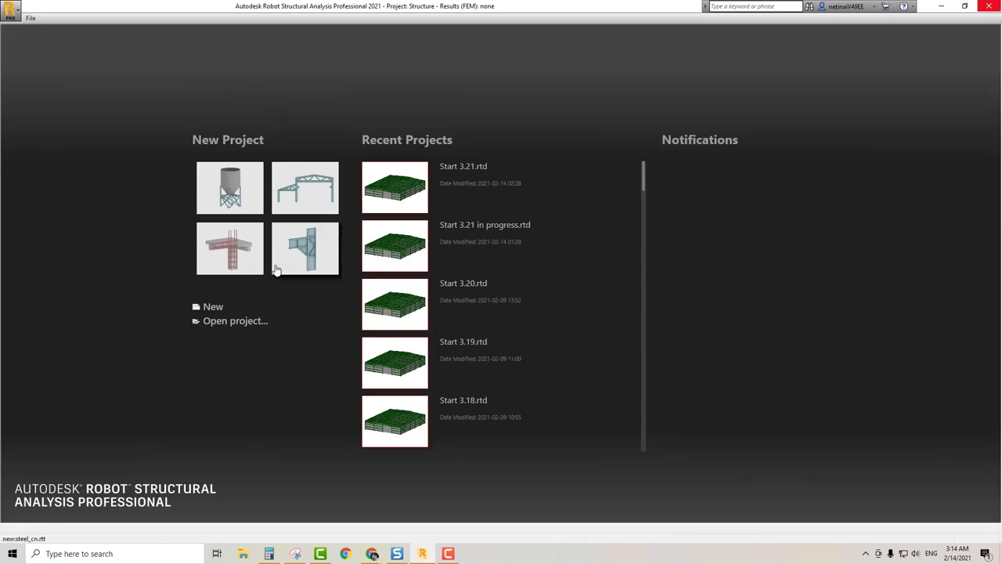
left_click(235, 188)
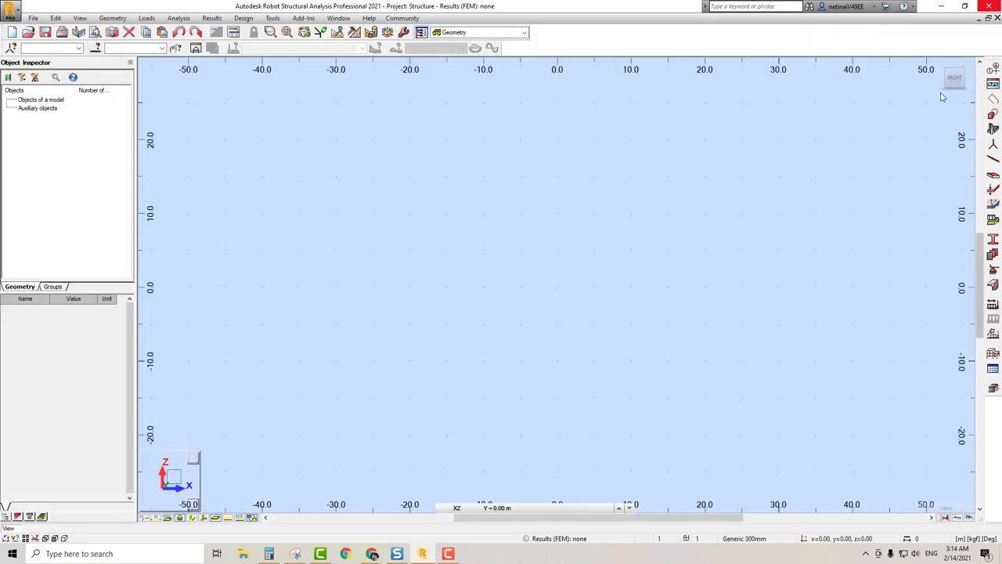
Add the RUSER user profiles database to the section databases in Job Preferences
left_click(273, 18)
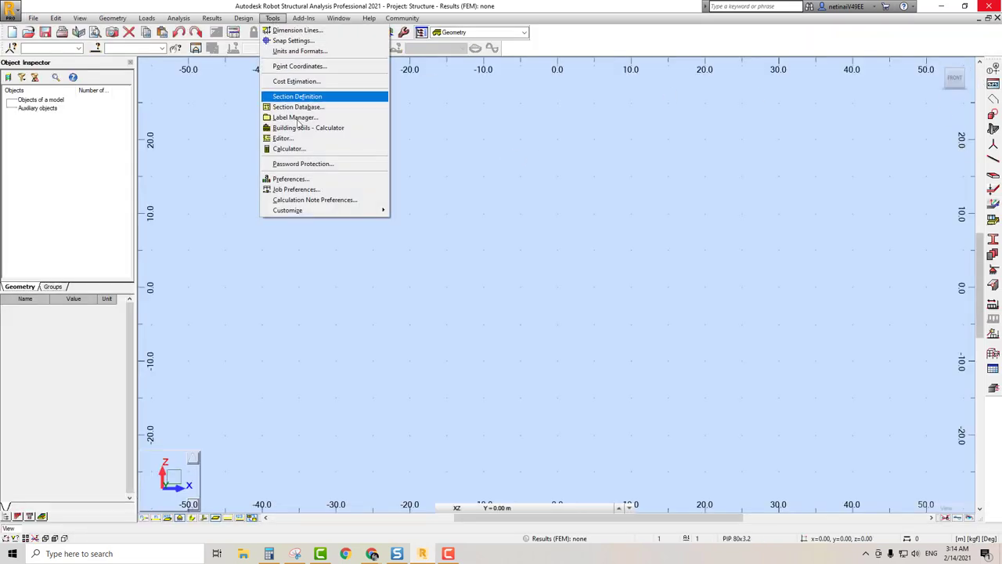
left_click(306, 191)
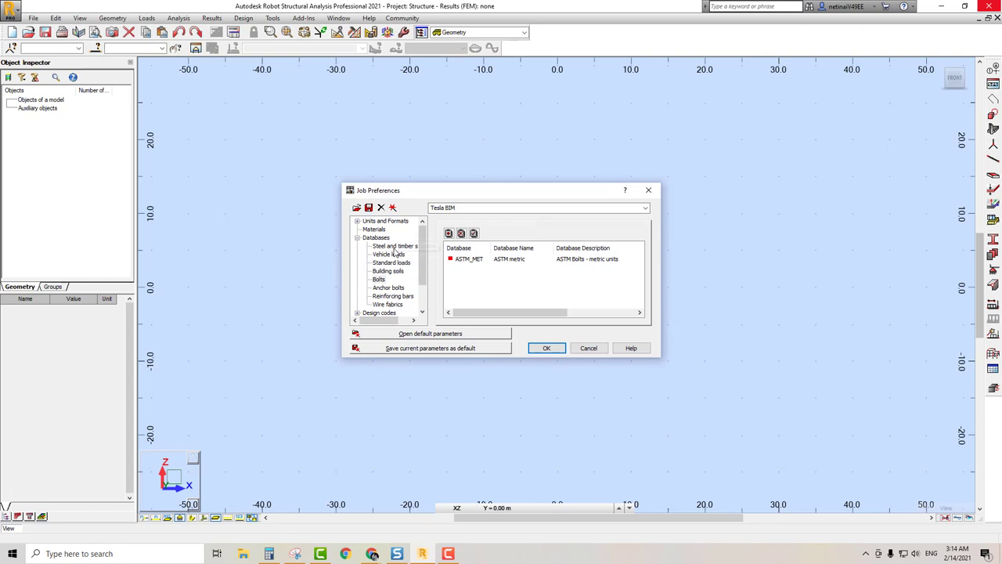
left_click(395, 246)
left_click(448, 234)
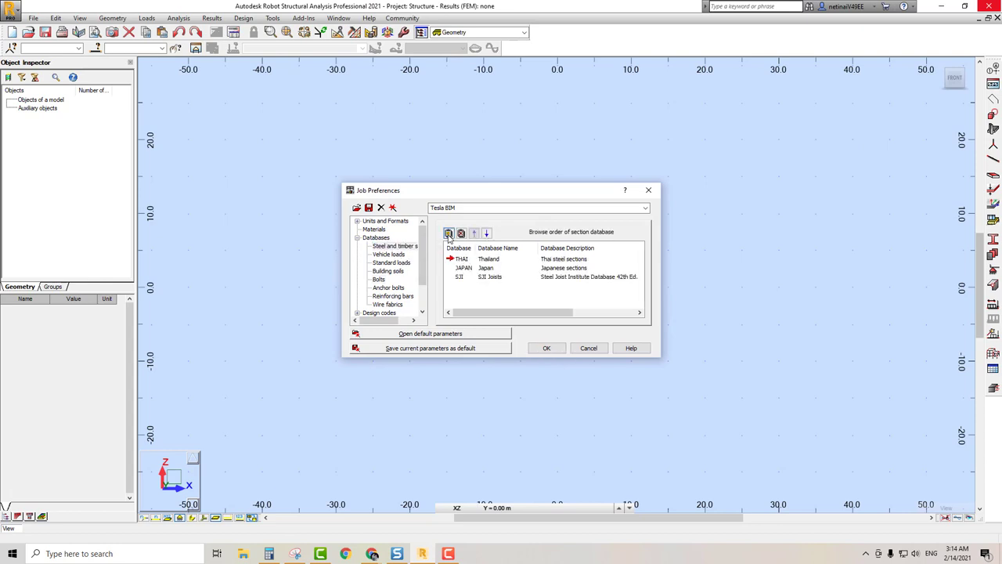
left_click(516, 253)
scroll(527, 298, "down", 5)
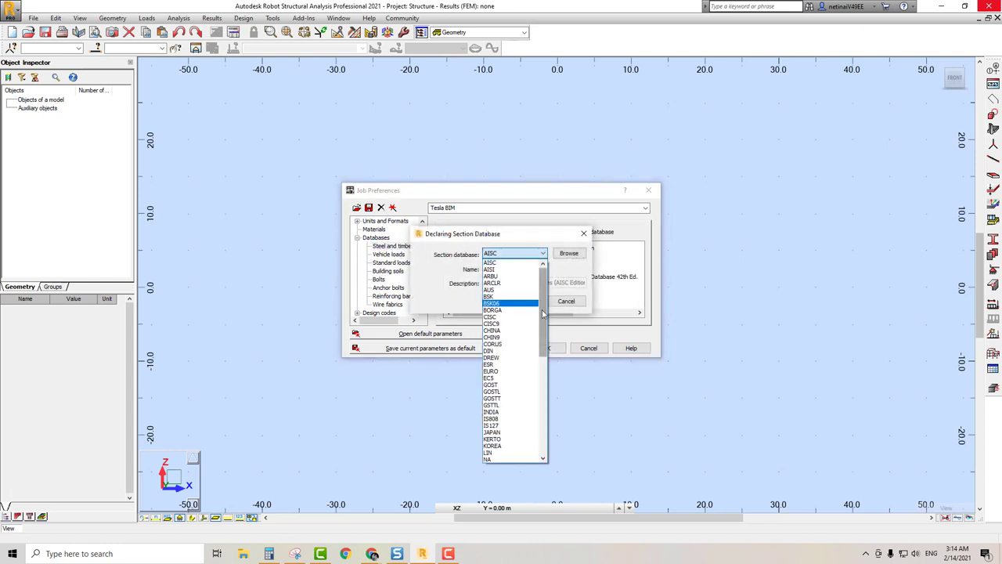
scroll(529, 352, "down", 5)
left_click(505, 445)
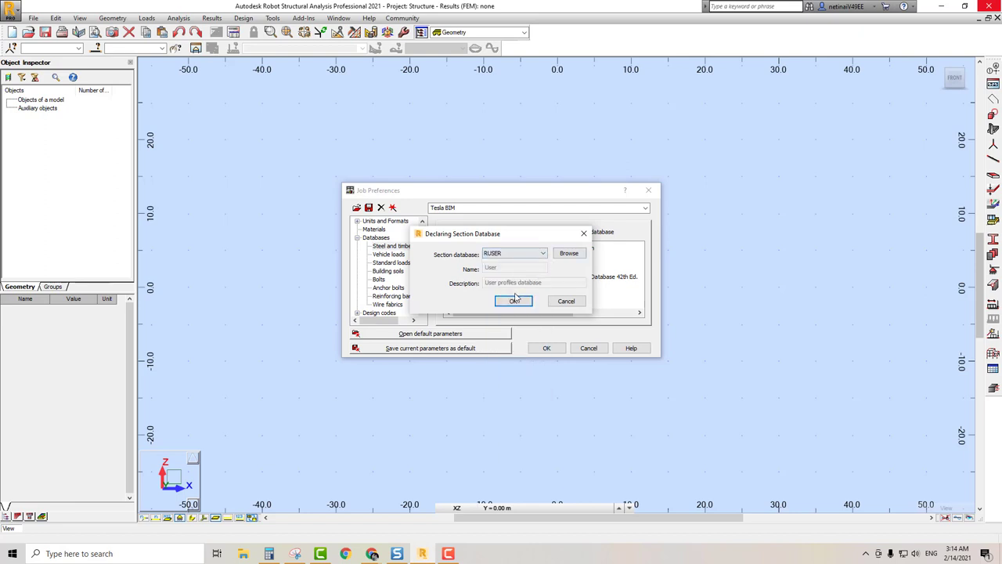
left_click(514, 301)
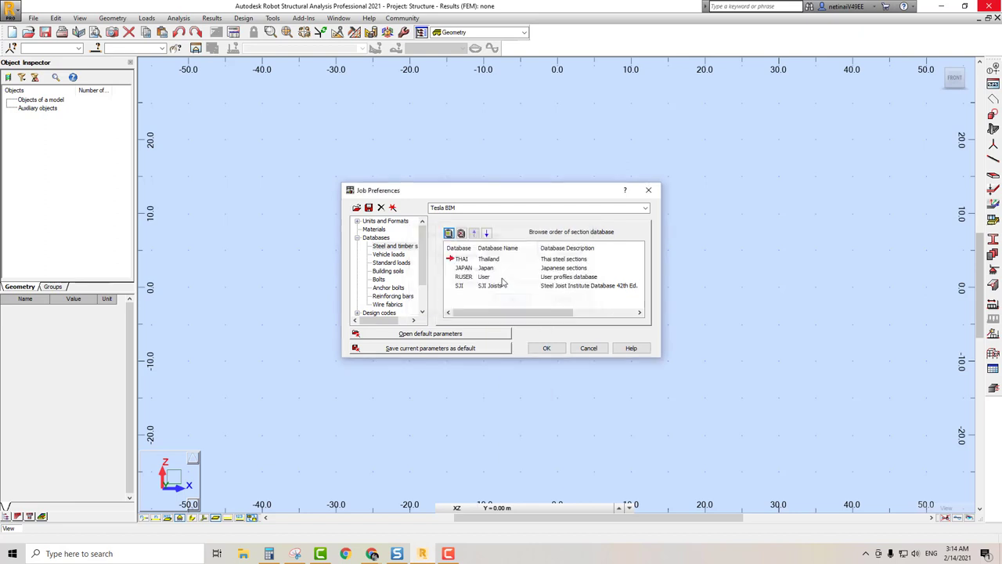
left_click(546, 348)
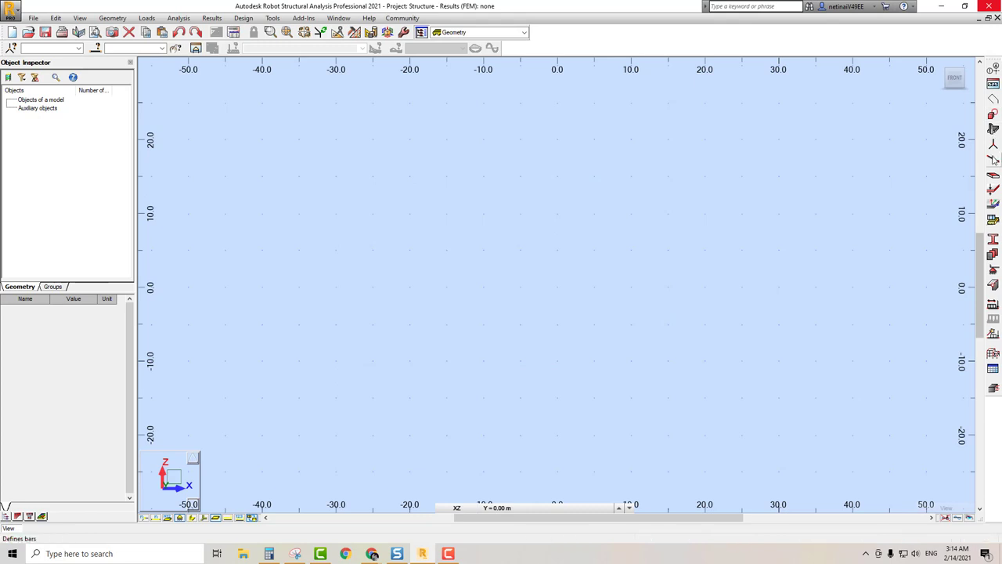
Draw a bar from (-25,0,0) to (0,0,0) and orbit into a 3D view
left_click(992, 159)
left_click(372, 287)
left_click(552, 296)
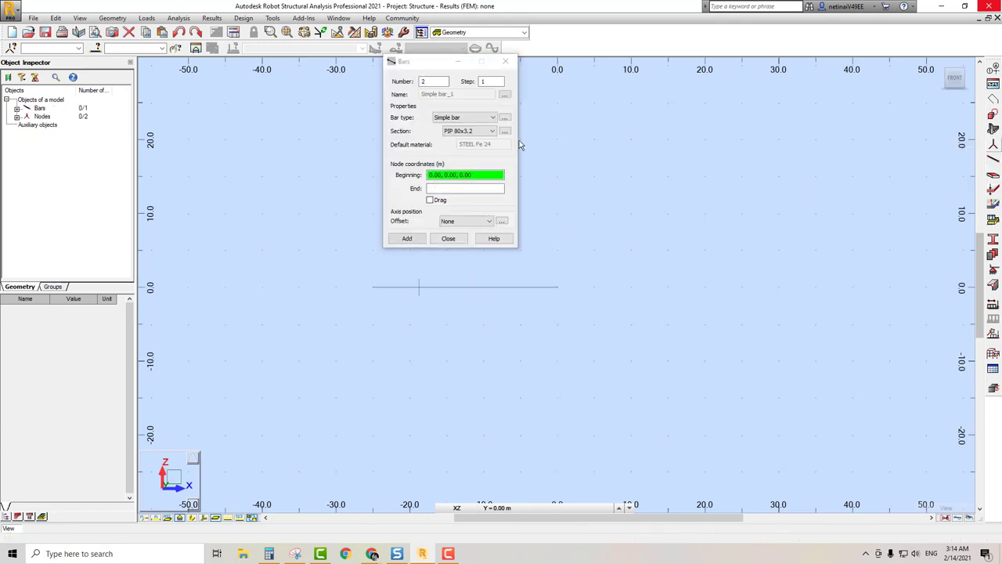
left_click(505, 61)
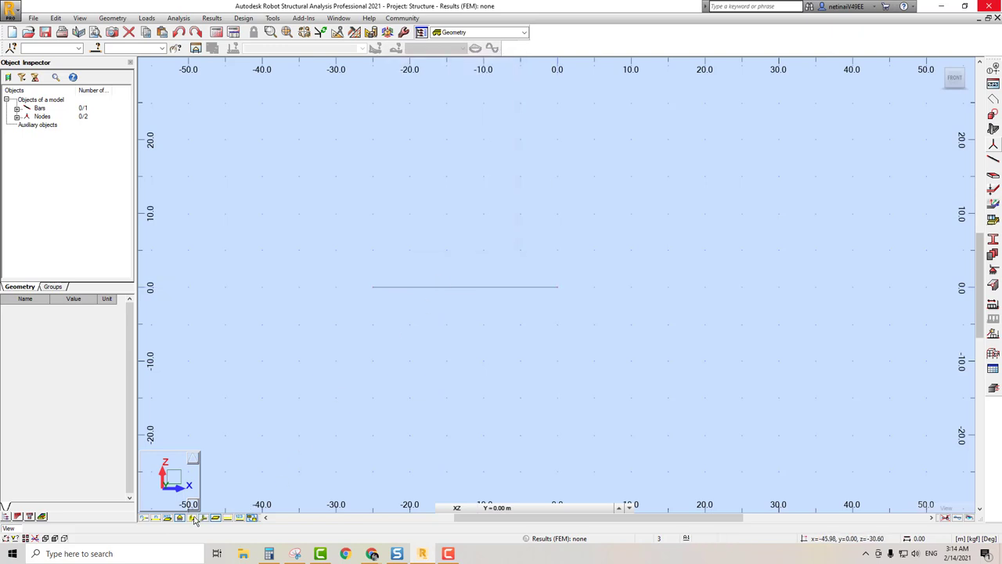
scroll(415, 276, "up", 2)
scroll(415, 276, "up", 2)
scroll(627, 161, "down", 3)
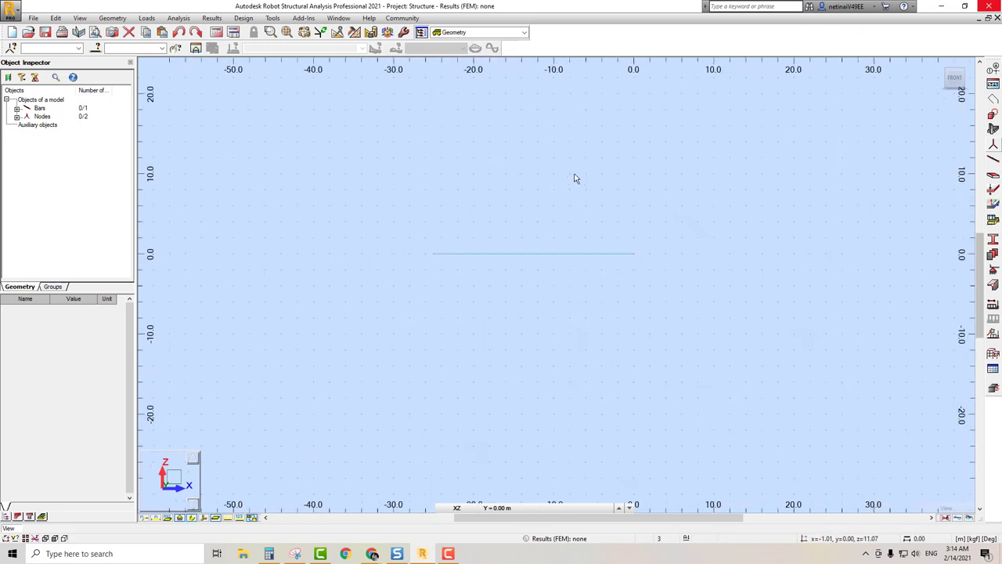
middle_click_drag(573, 179, 543, 313, "shift")
scroll(378, 433, "up", 3)
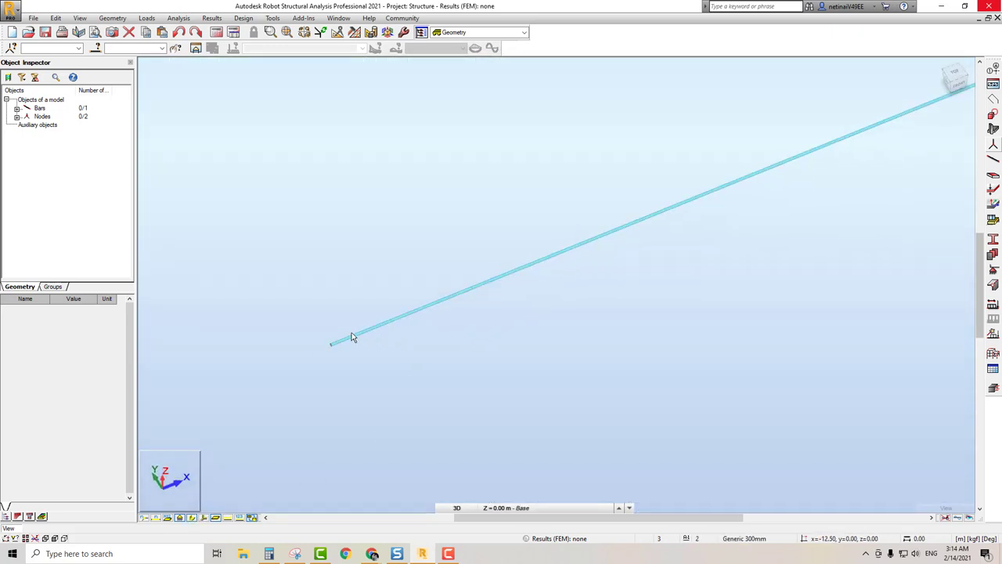
scroll(351, 336, "up", 2)
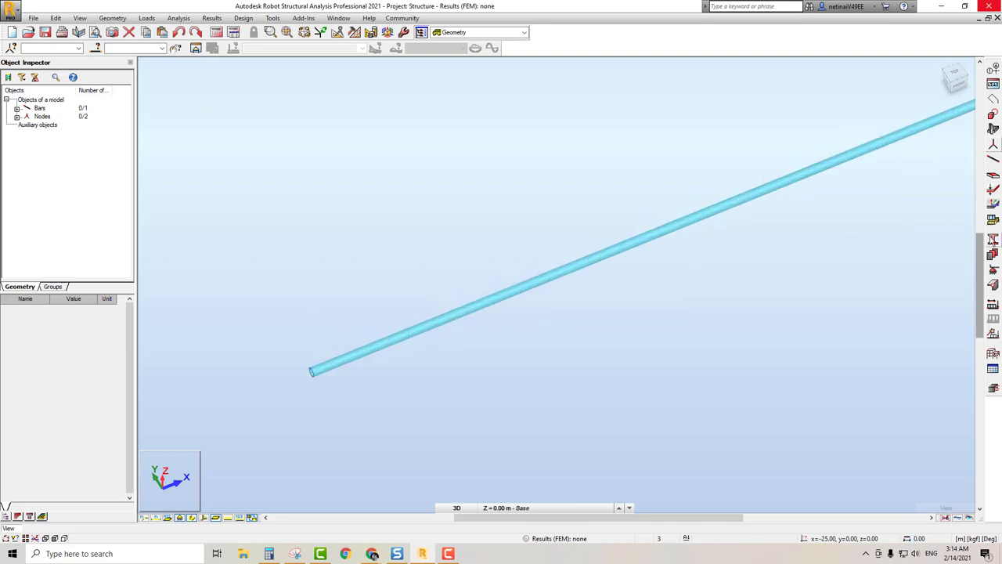
left_click(993, 238)
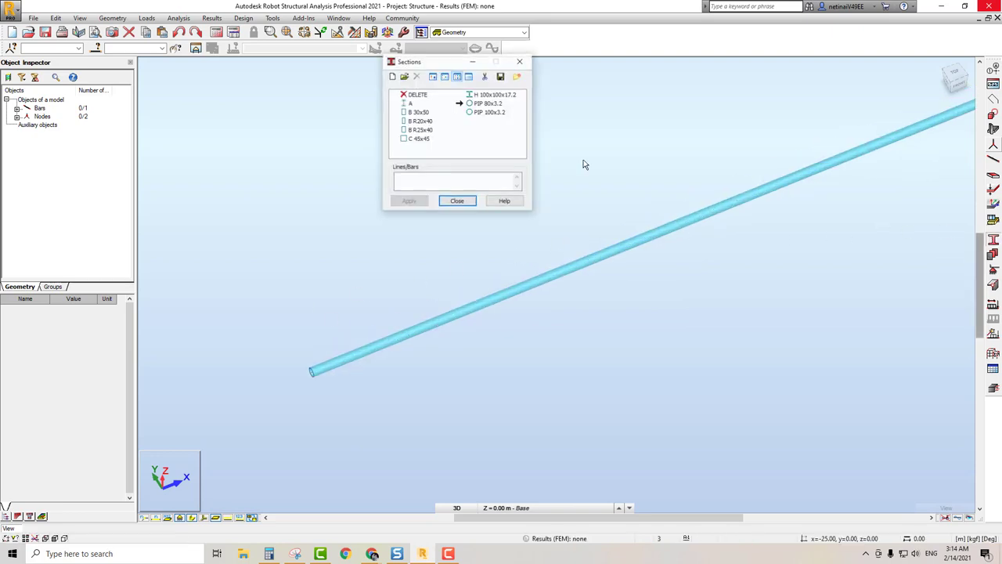
Add LC 100x50x5.5 and LC 125x50x6.13 from the User database and apply LC 125x50x6.13 to the bar
left_click(393, 76)
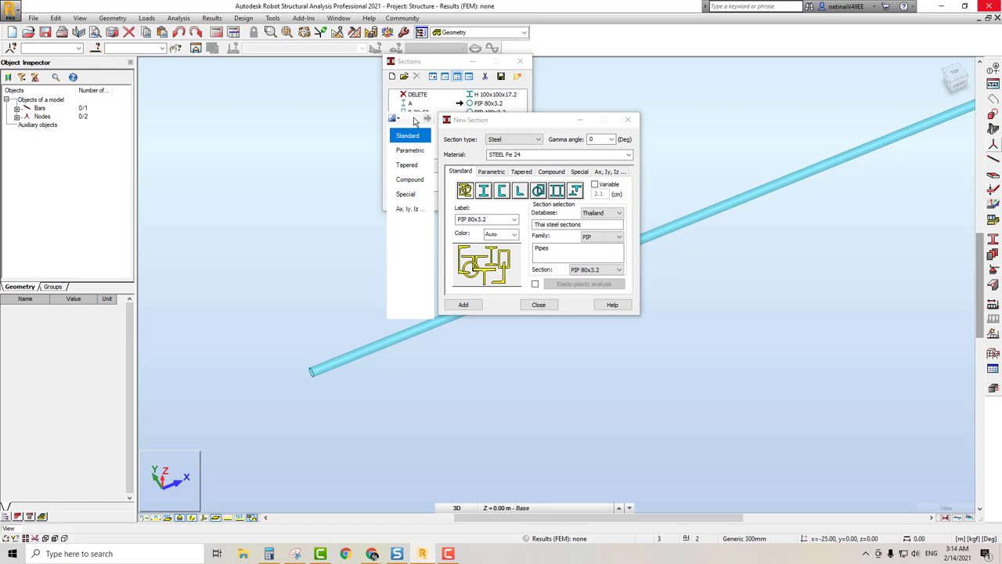
left_click(603, 213)
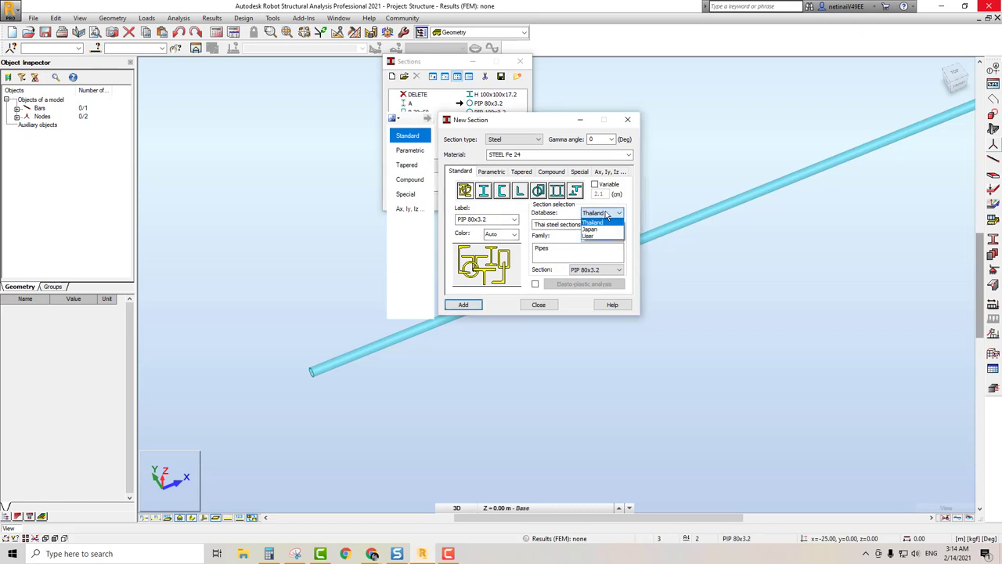
left_click(590, 236)
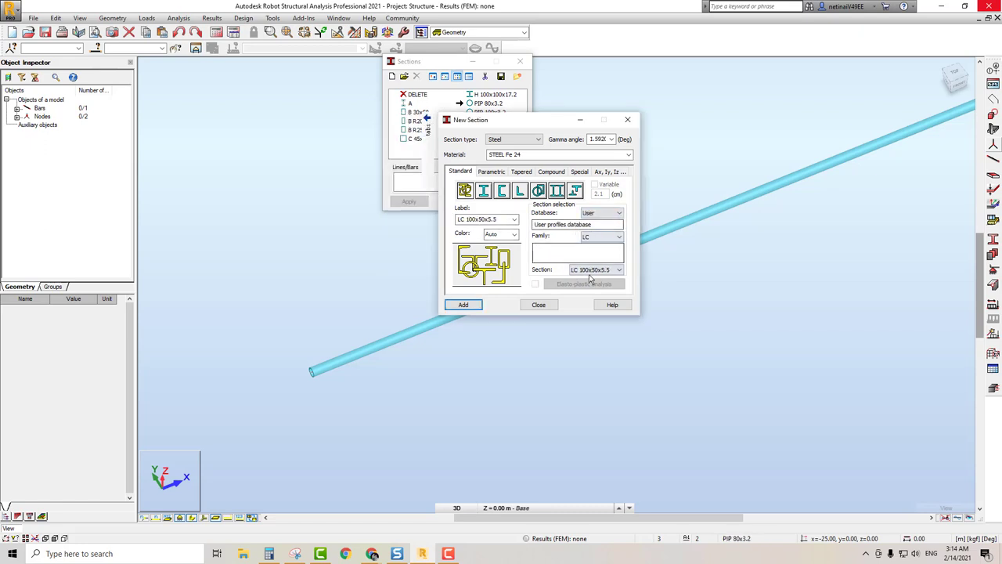
left_click(467, 304)
left_click(587, 269)
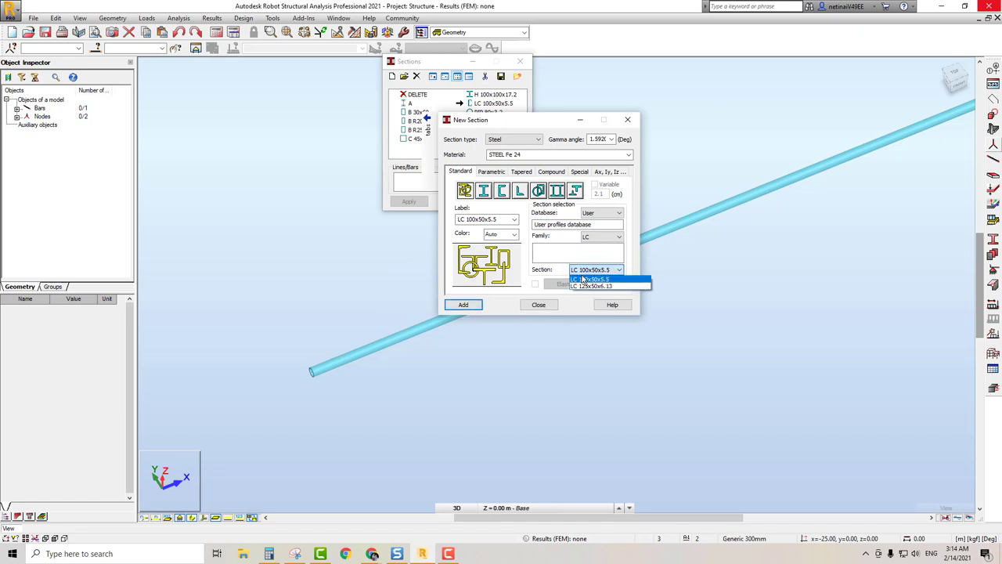
left_click(589, 286)
left_click(465, 305)
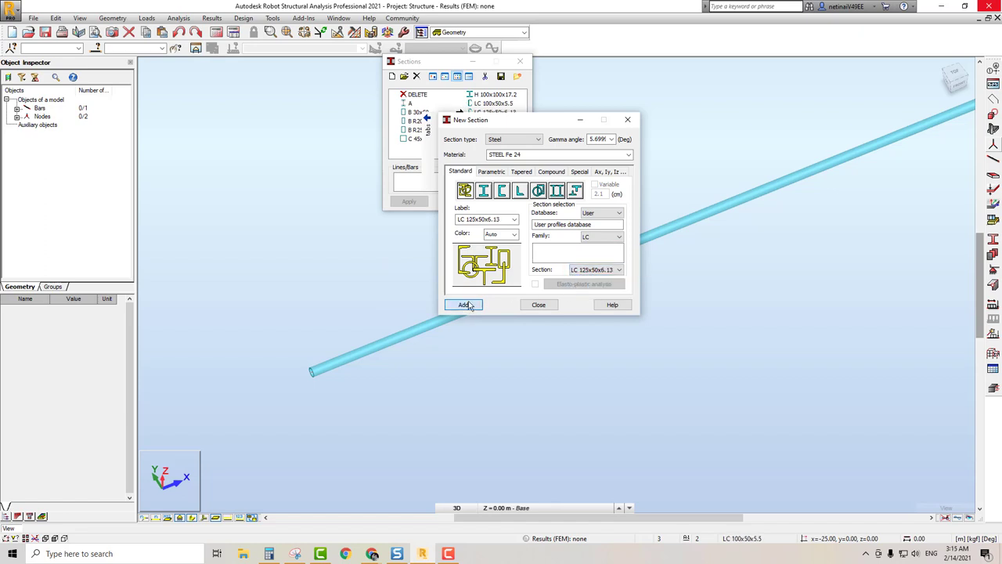
left_click(538, 306)
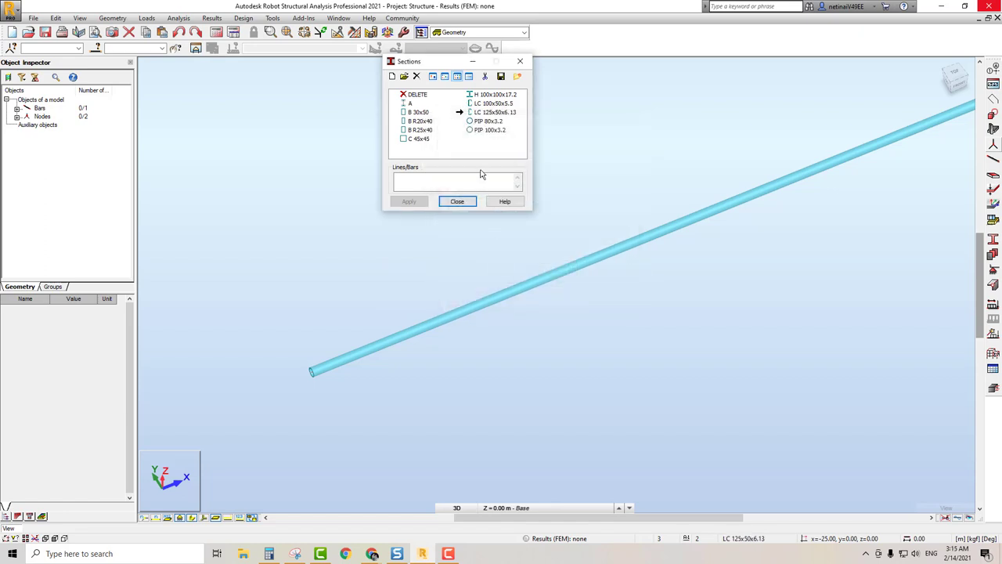
left_click(484, 303)
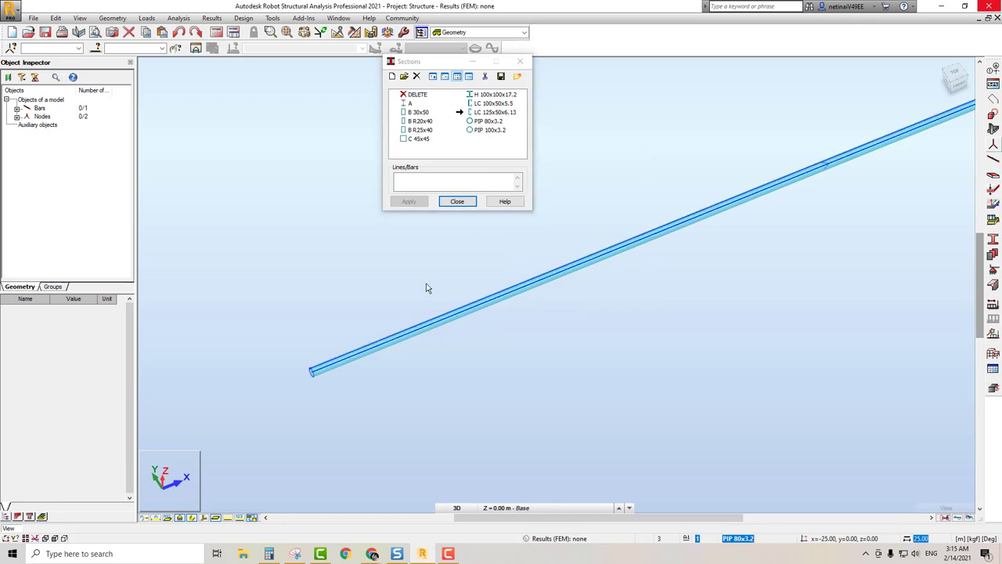
scroll(436, 237, "down", 2)
Close the Sections dialog and orbit and zoom in on the channel bar
key("Escape")
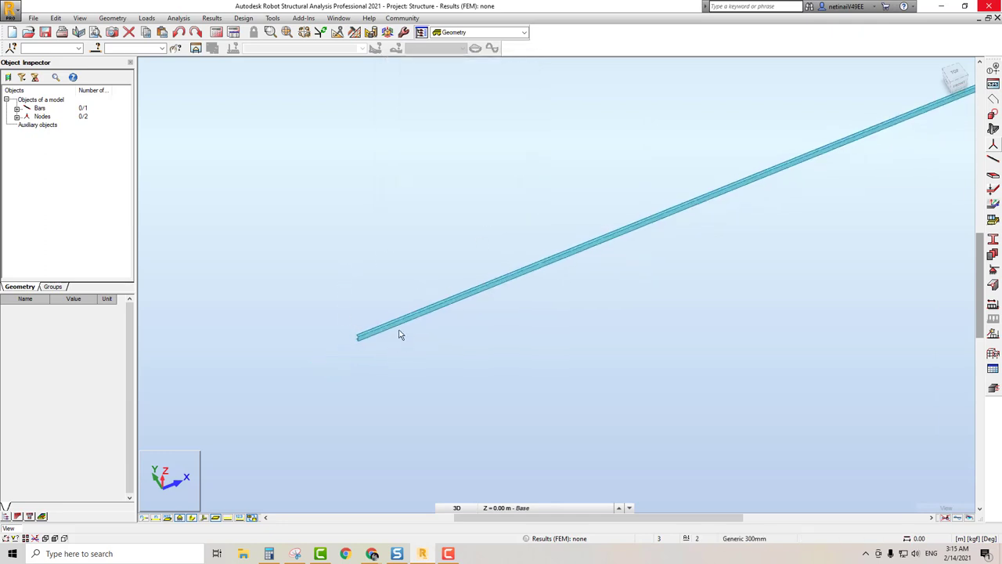
mouse_move(391, 389)
middle_mouse_down("shift")
mouse_move(640, 317)
mouse_move(283, 288)
mouse_move(678, 291)
mouse_move(626, 339)
middle_mouse_up("shift")
scroll(572, 381, "up", 2)
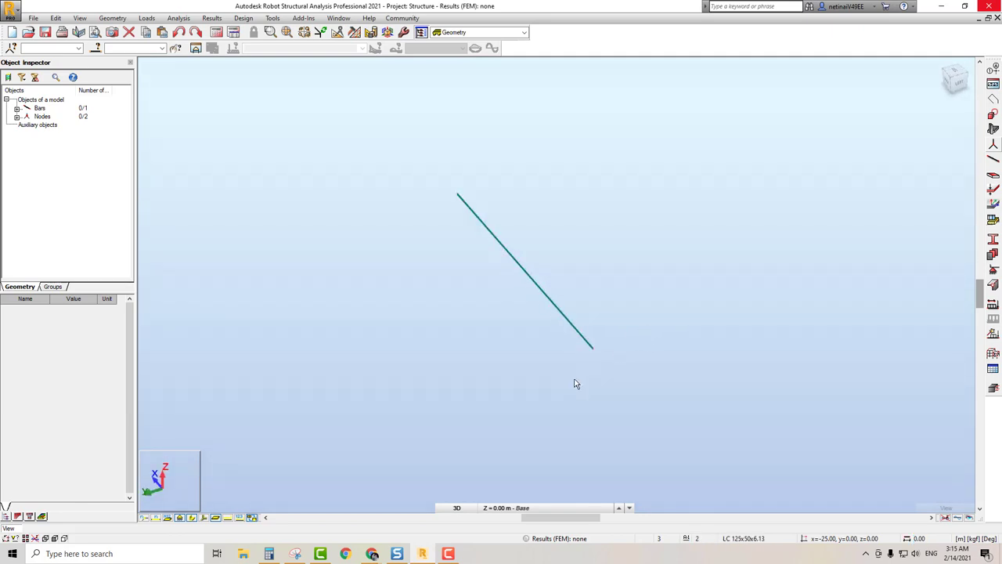
scroll(602, 336, "up", 2)
scroll(601, 336, "up", 1)
scroll(611, 321, "up", 2)
scroll(626, 302, "up", 2)
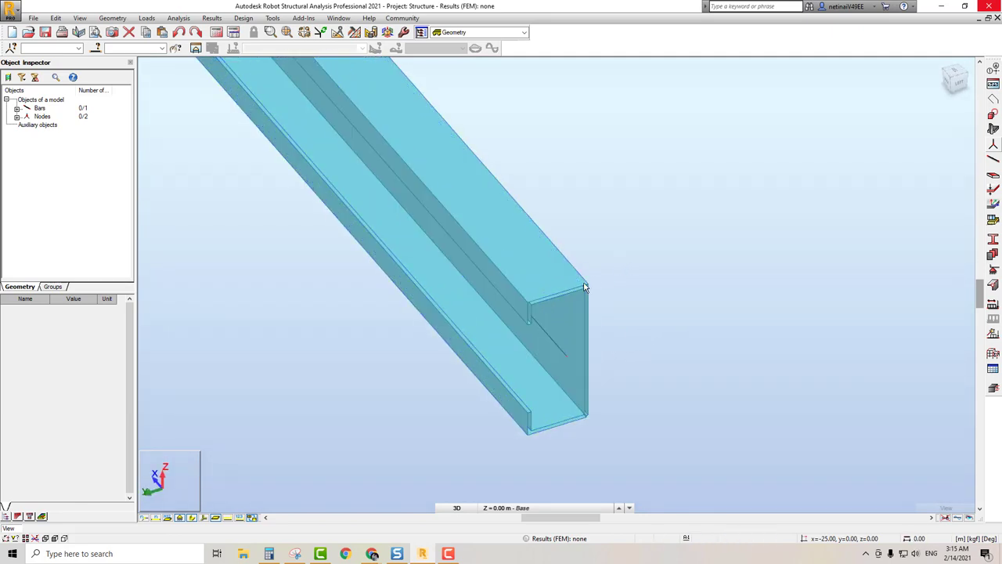
scroll(641, 281, "up", 2)
Select the bar and review its section values Ax 8.48, Iy 181.00, Iz 26.60 against the catalog
left_click(641, 281)
middle_click_drag(682, 279, 579, 263)
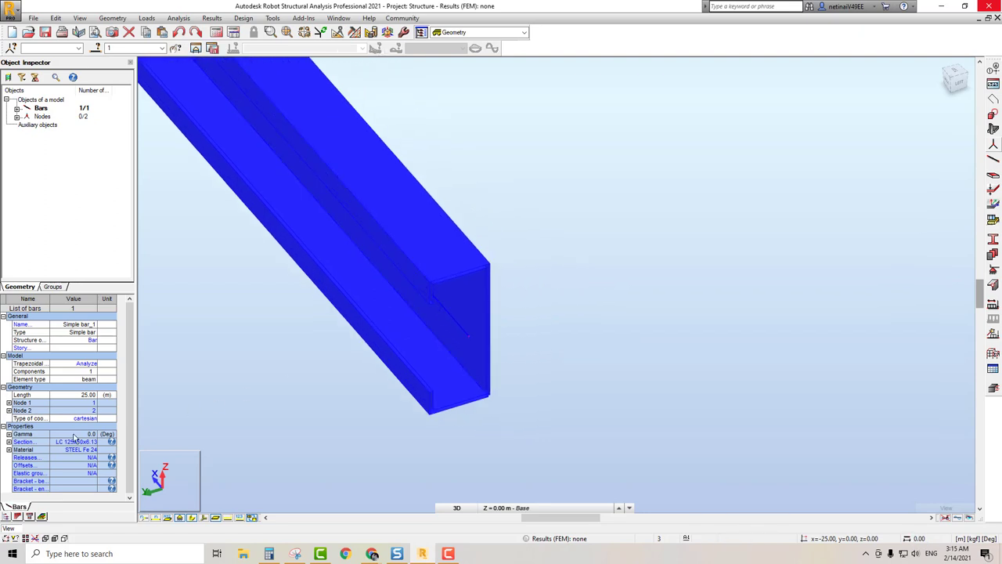
left_click(10, 442)
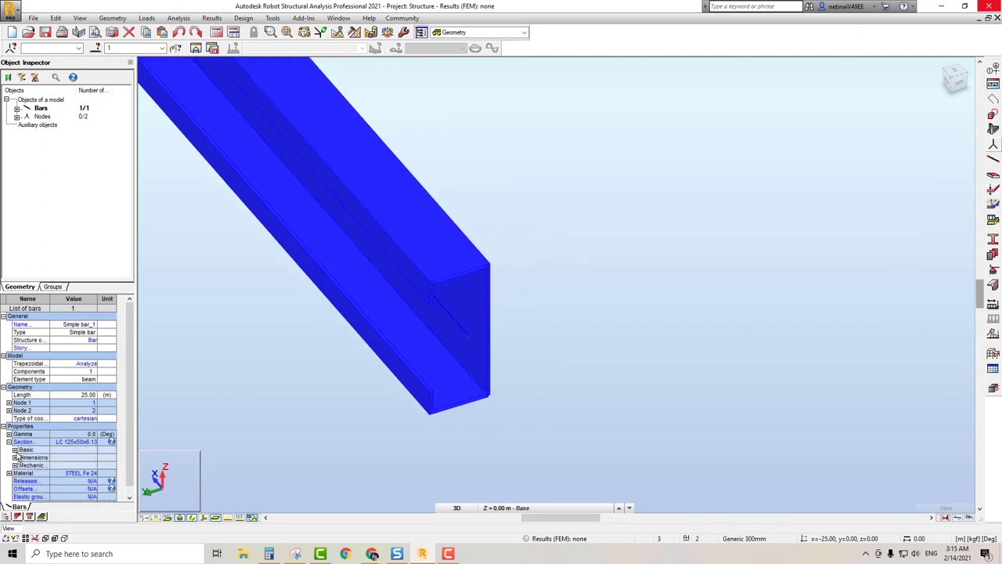
left_click(15, 450)
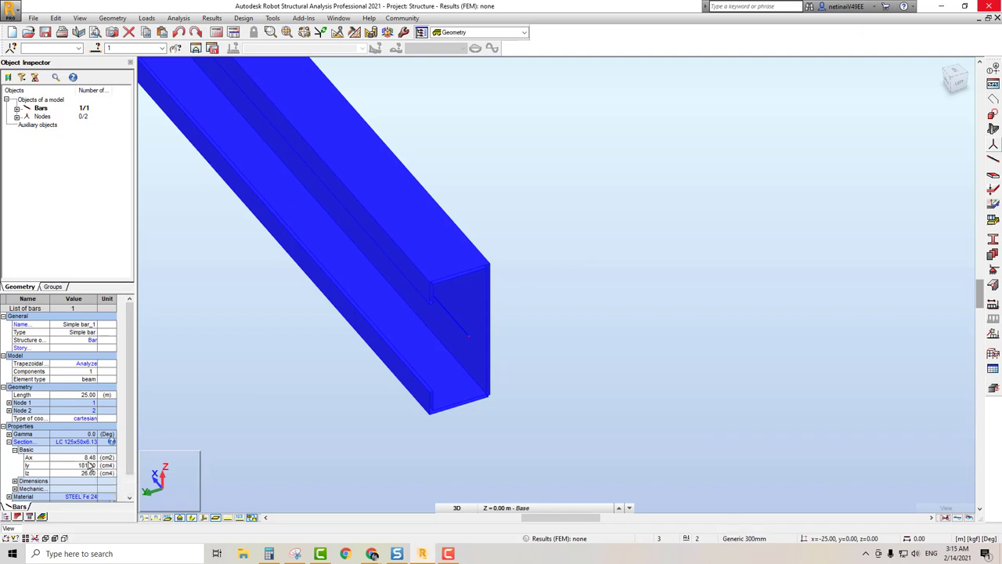
mouse_move(371, 553)
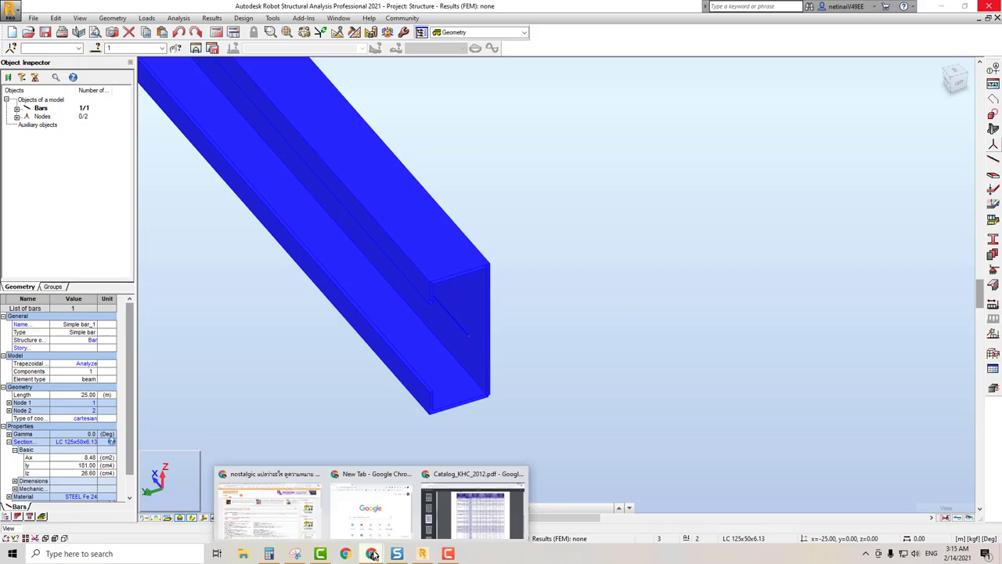
left_click(501, 501)
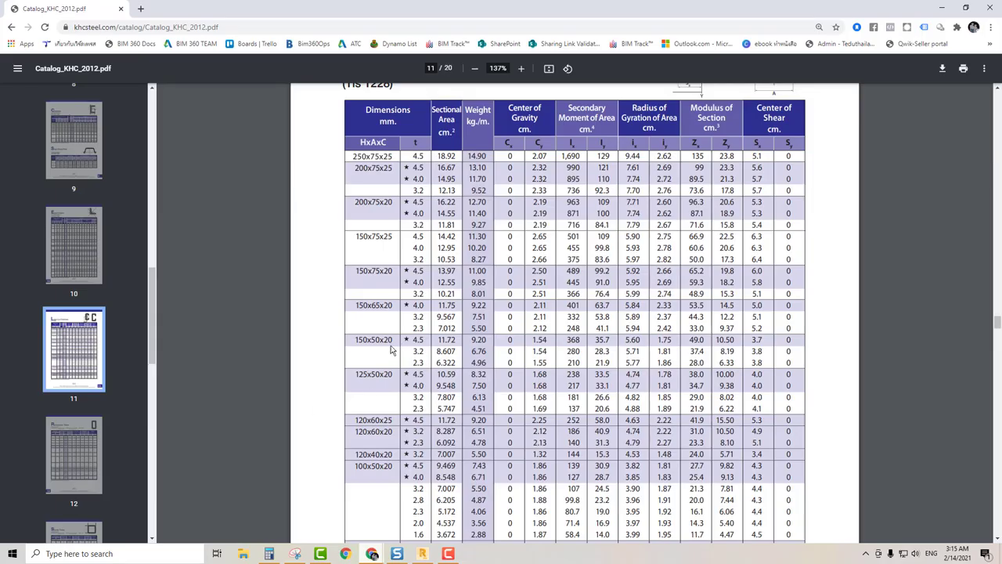
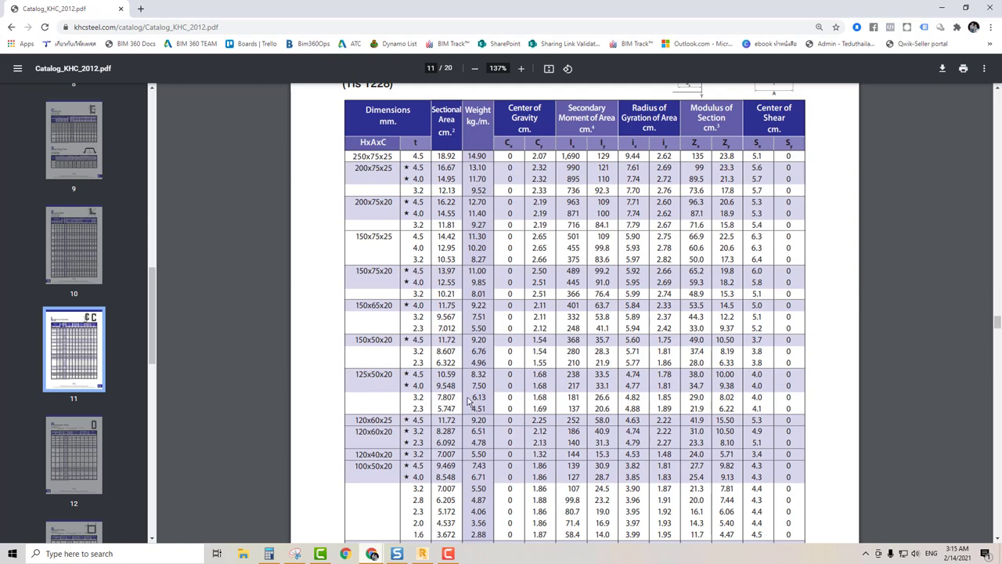
Minimize the section catalog PDF and deselect the LC 125x50x6.13 channel beam
left_click(941, 8)
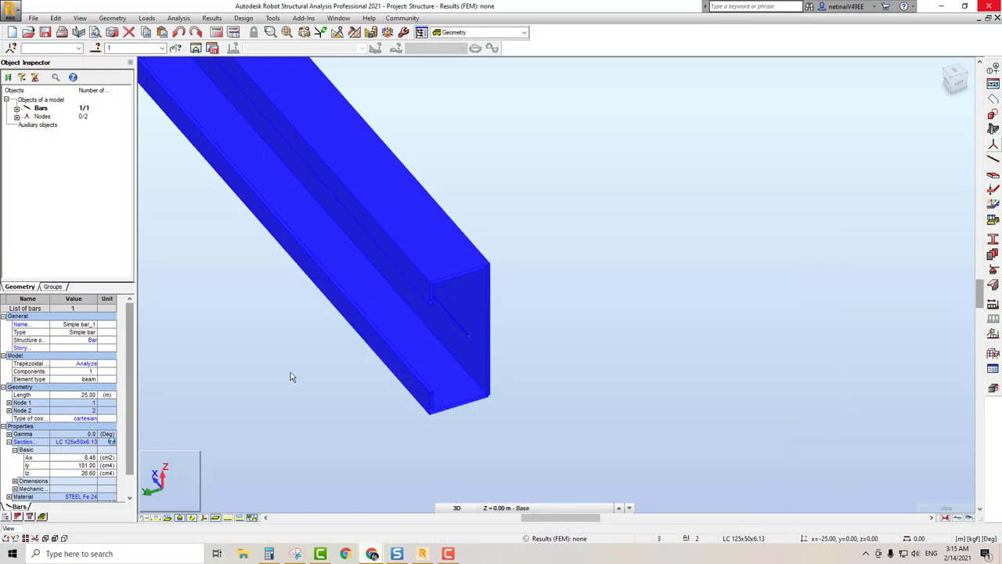
left_click(673, 323)
scroll(587, 282, "down", 3)
scroll(604, 220, "up", 1)
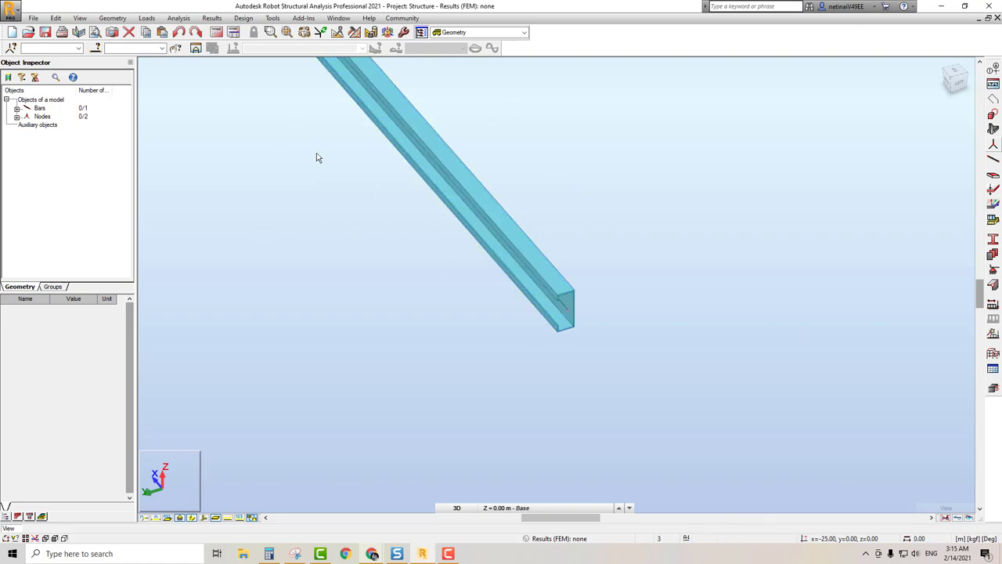
Zoom out on the 25 m beam and choose Close Project from the File menu
scroll(341, 234, "down", 3)
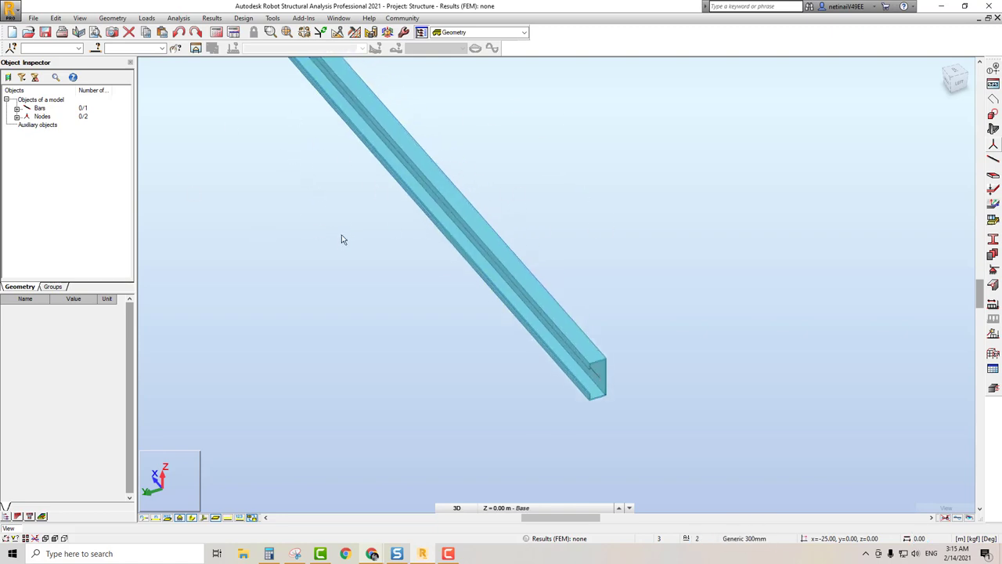
left_click(31, 18)
left_click(54, 178)
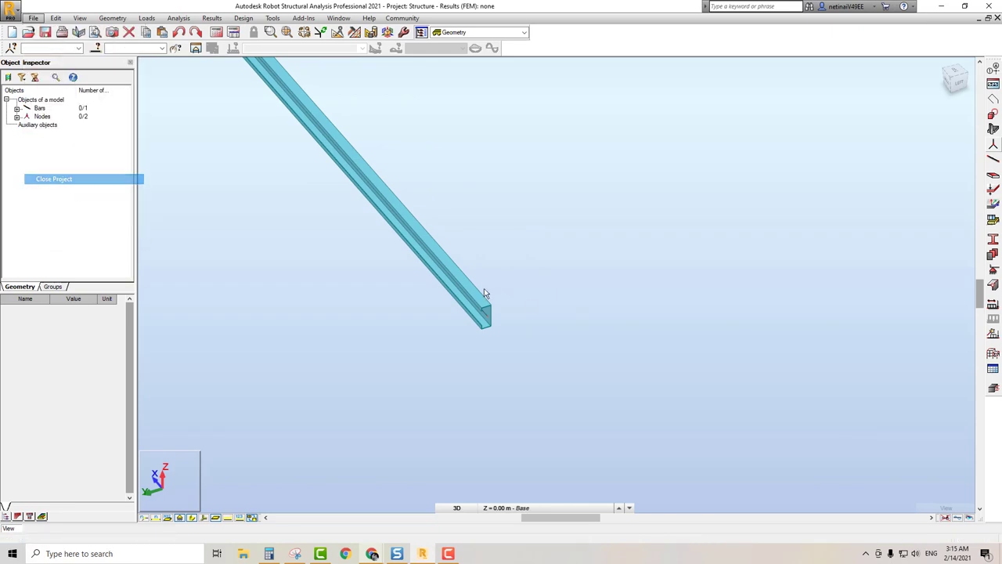
Discard the single-beam project and view the Start 3.21 warehouse frame in front and isometric views
left_click(517, 298)
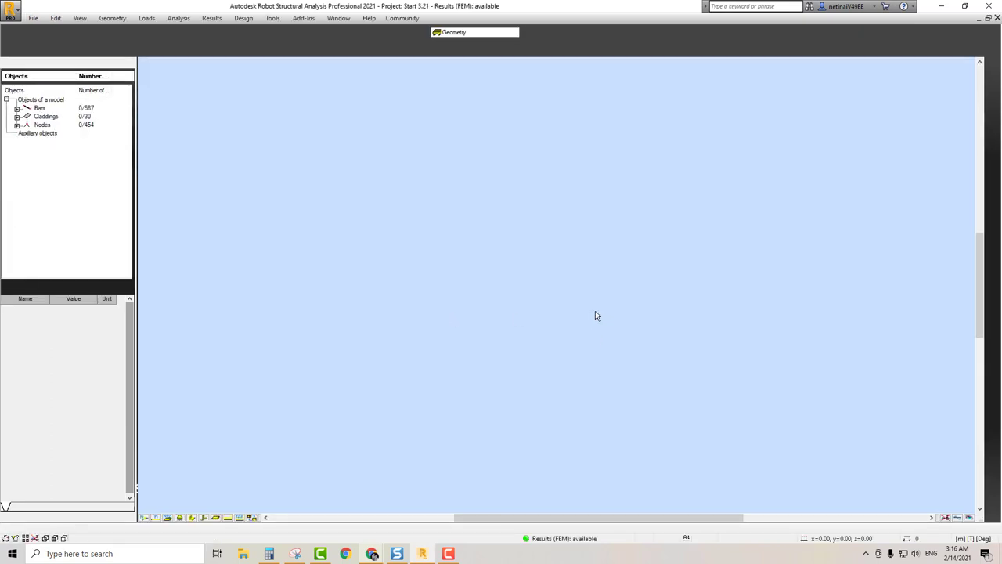
key("ctrl+alt+1")
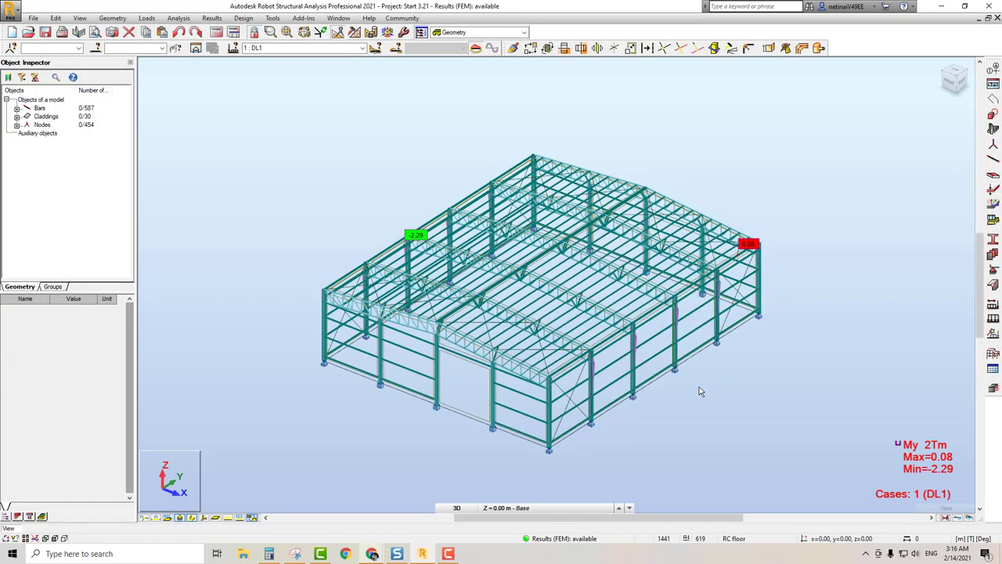
key("ctrl+alt+0")
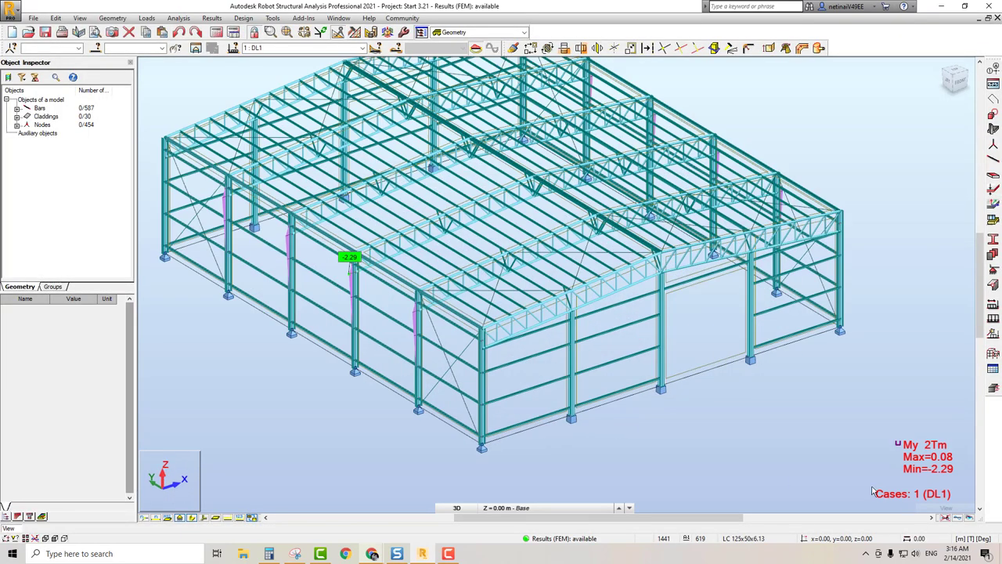
Hide the claddings, display bar section shapes, and orbit the warehouse frame
left_click(945, 517)
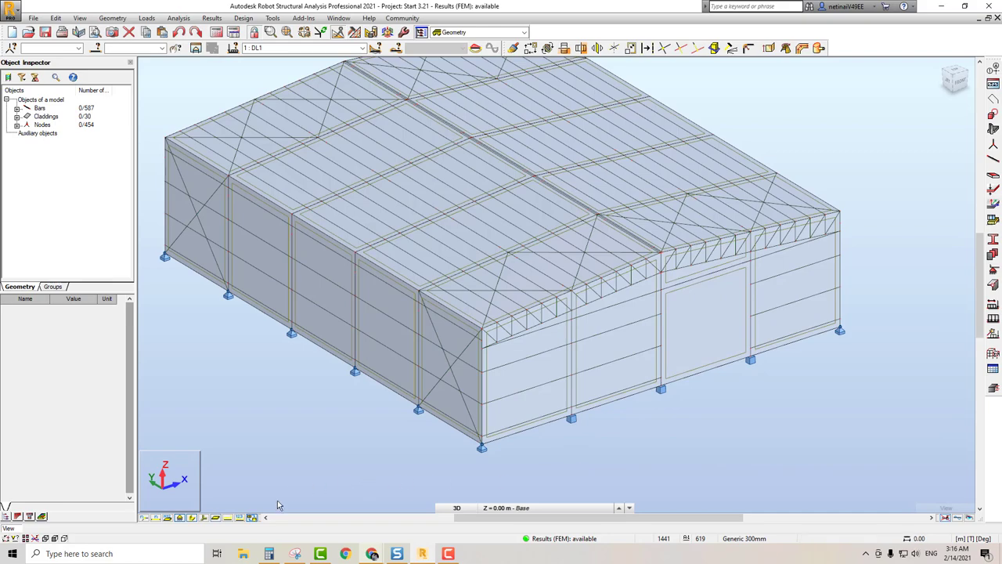
left_click(216, 519)
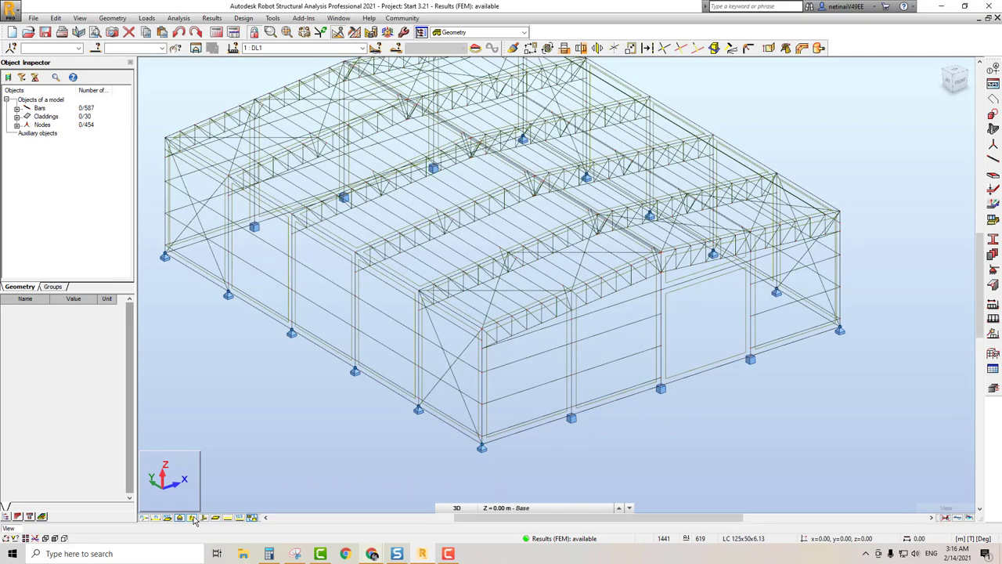
left_click(194, 518)
scroll(682, 429, "down", 2)
middle_click_drag(663, 434, 595, 431, "shift")
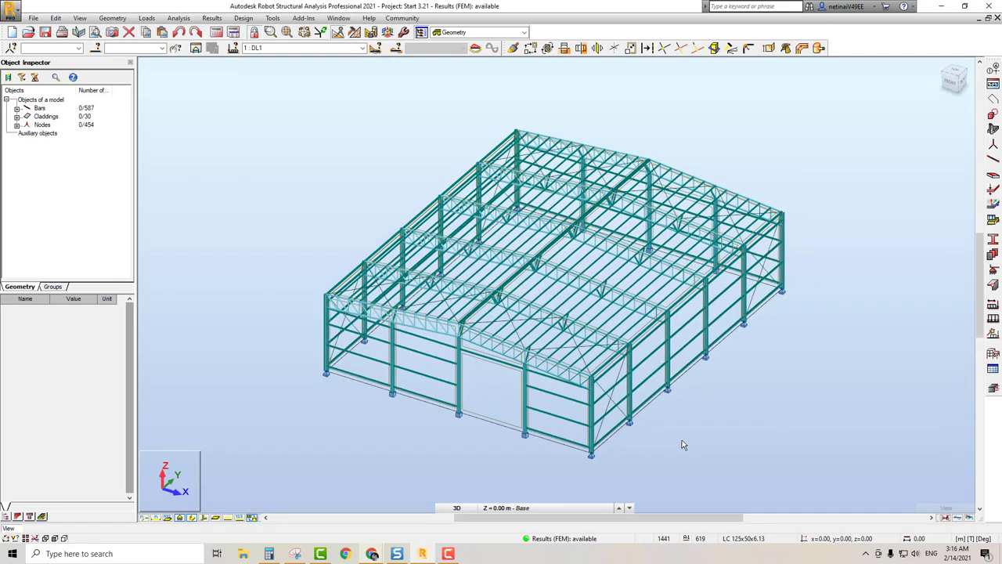
left_click(273, 18)
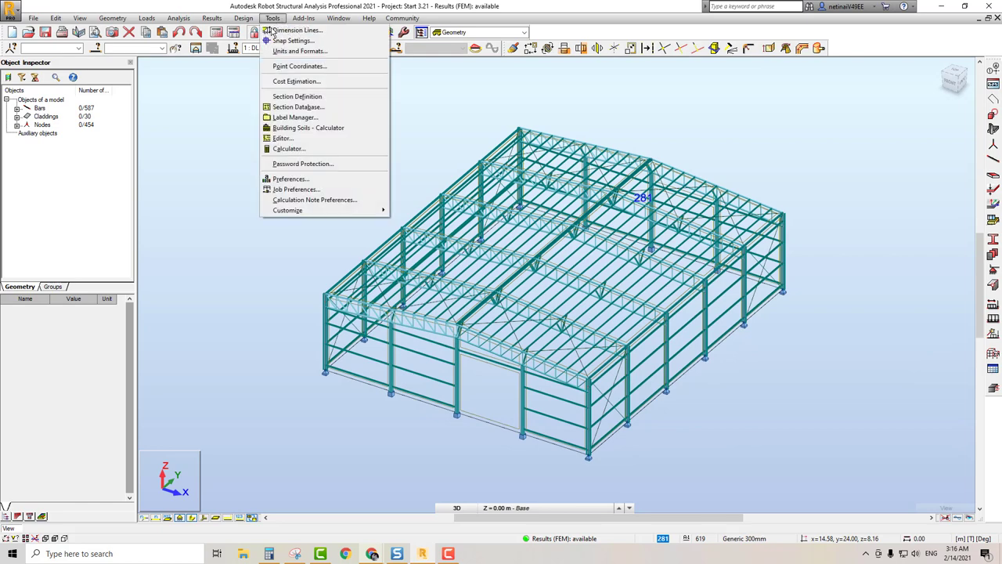
Add the RUSER user profiles database to the job's steel and timber section databases
left_click(292, 190)
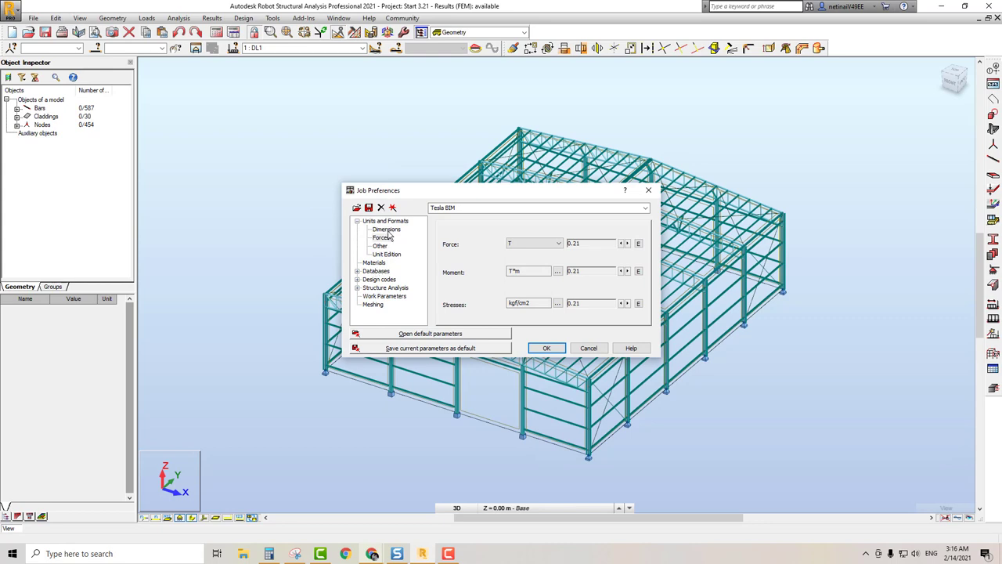
left_click(358, 271)
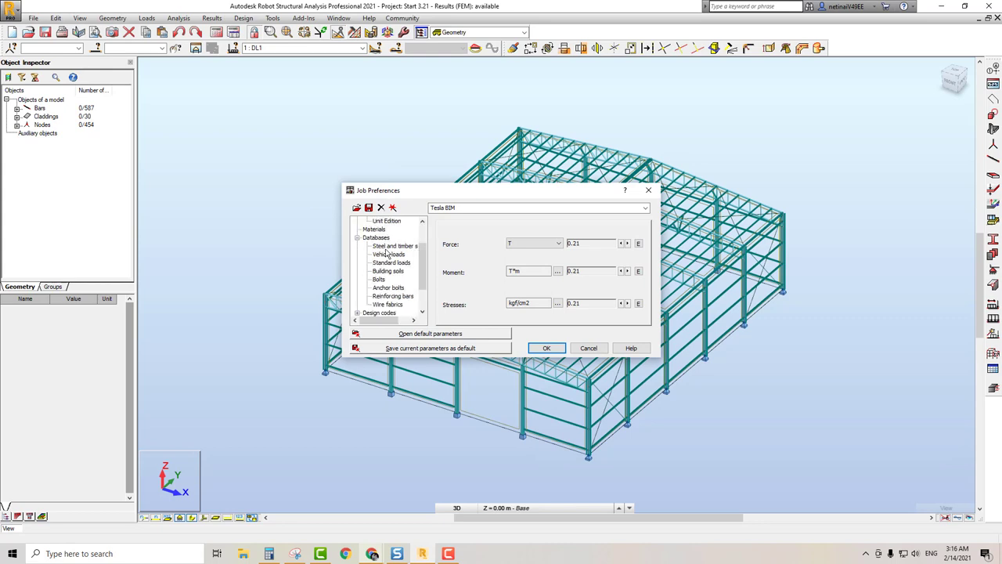
left_click(388, 248)
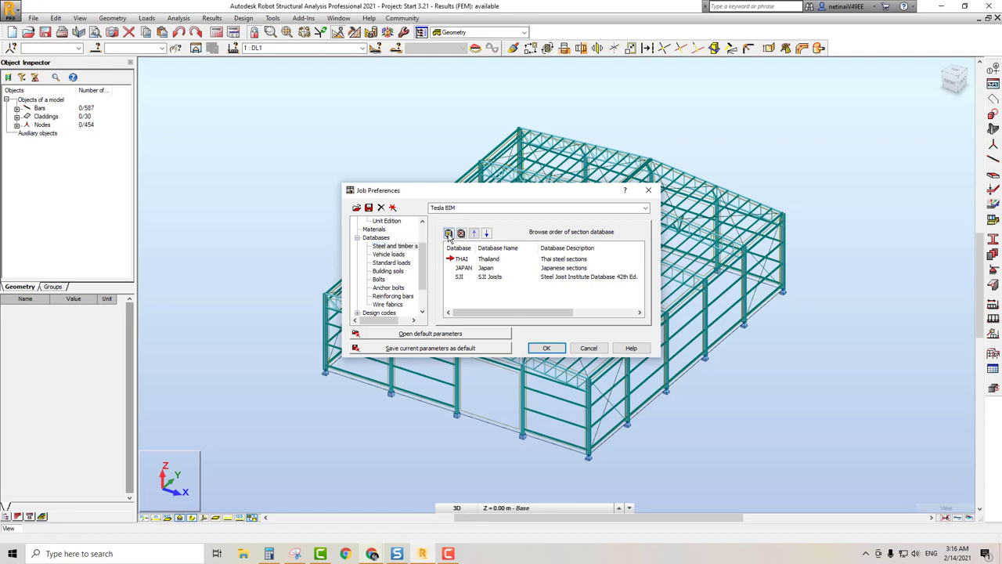
left_click(449, 233)
left_click(512, 257)
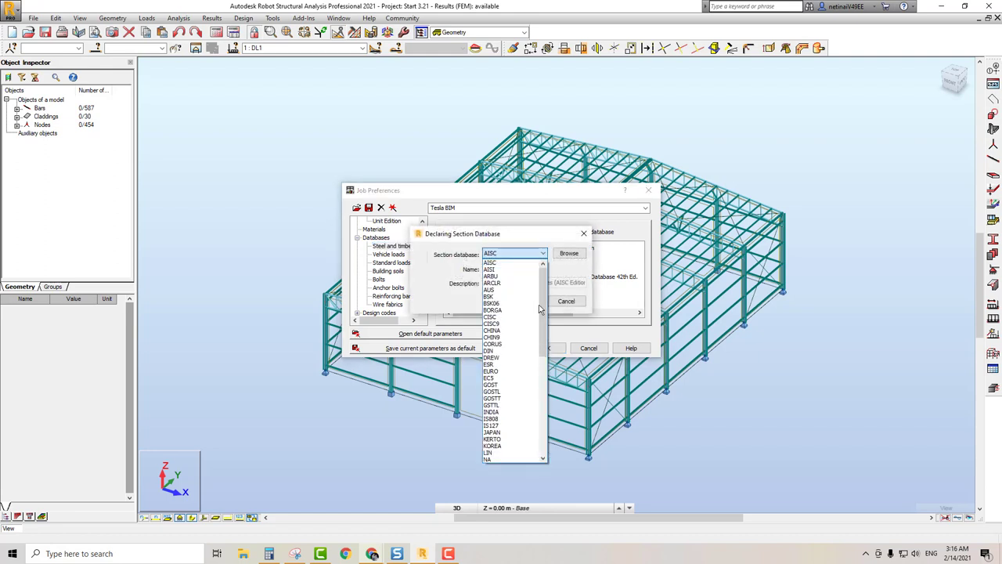
scroll(501, 391, "down", 5)
scroll(501, 422, "down", 5)
left_click(497, 446)
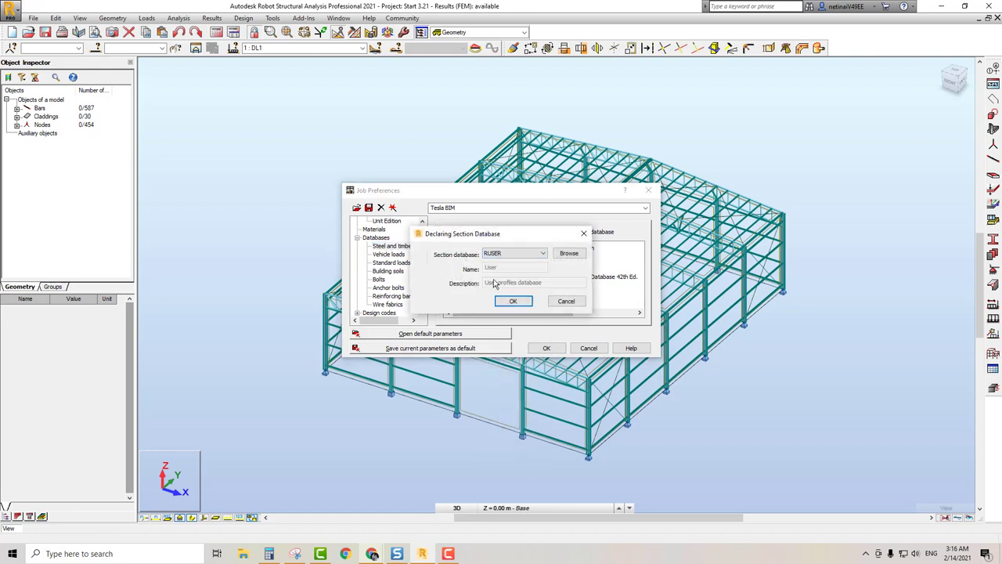
left_click(510, 301)
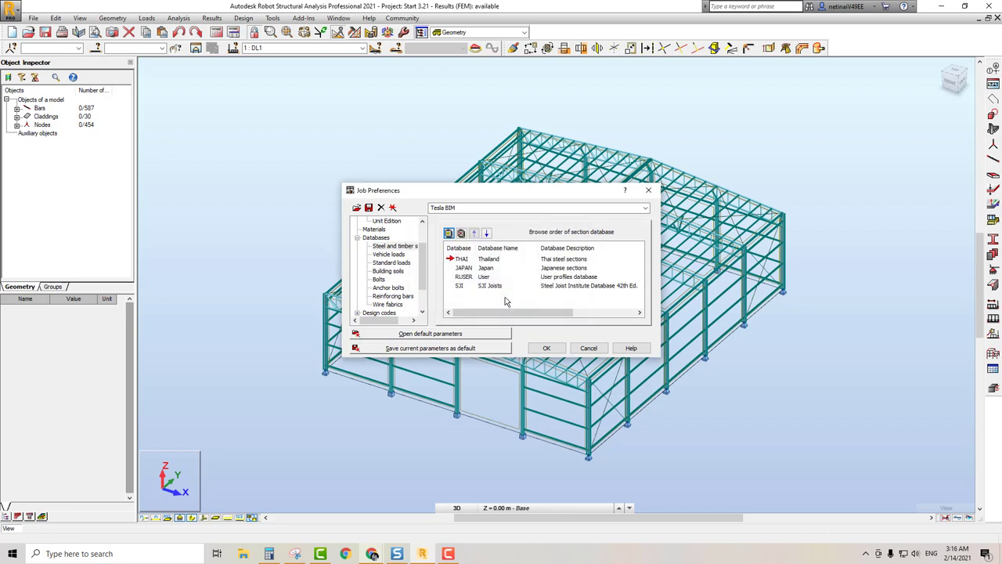
Make RUSER the current section database
left_click(466, 278)
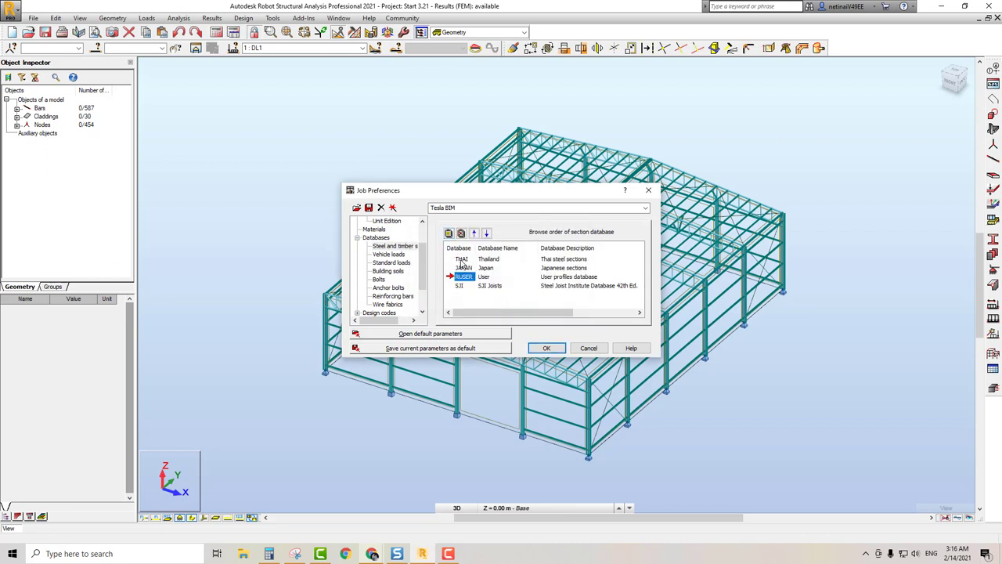
left_click(467, 278)
left_click_drag(421, 257, 422, 267)
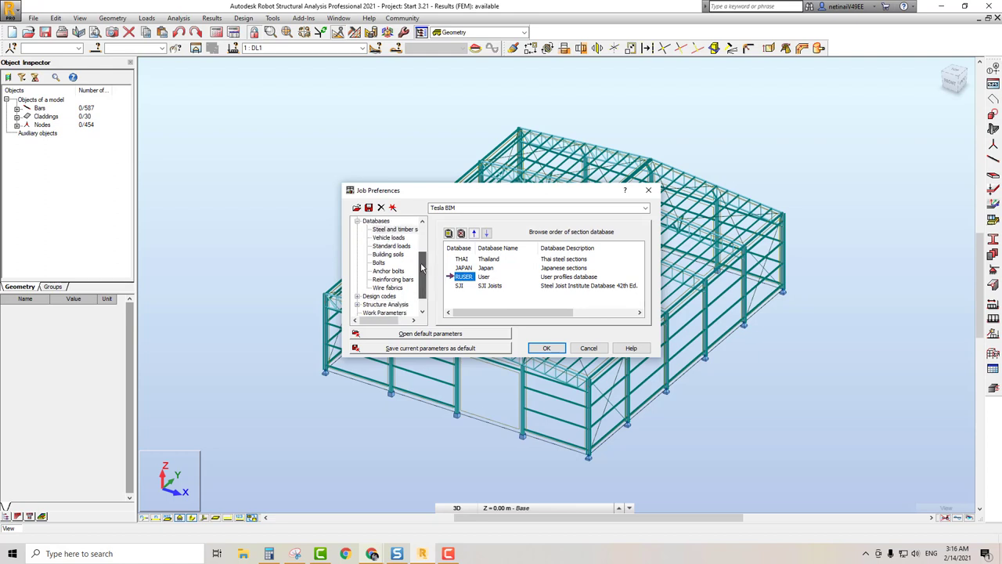
Set the steel/aluminum design code to EN 1993-1:2005/A1:2014 and convert member parameters
left_click(379, 296)
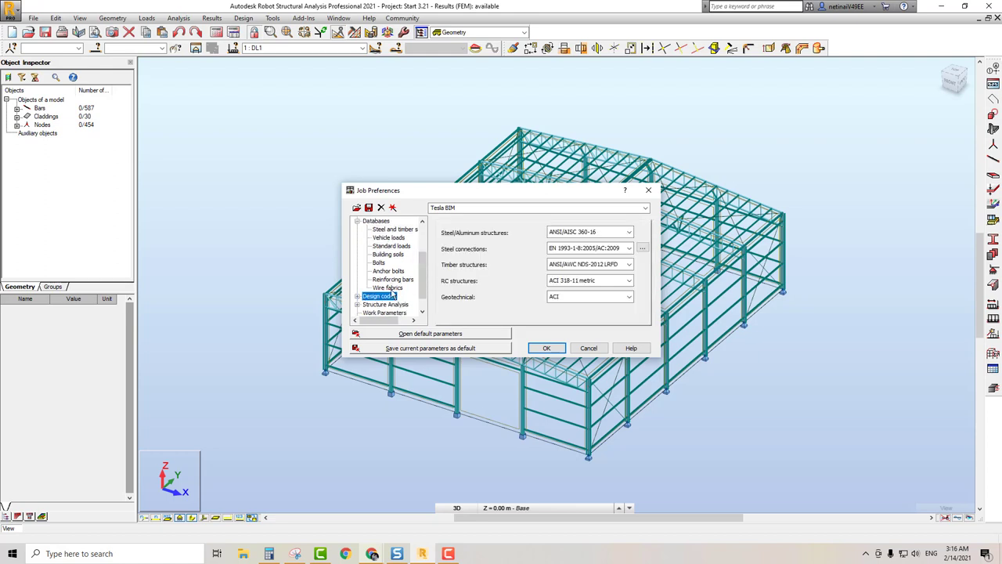
left_click(626, 233)
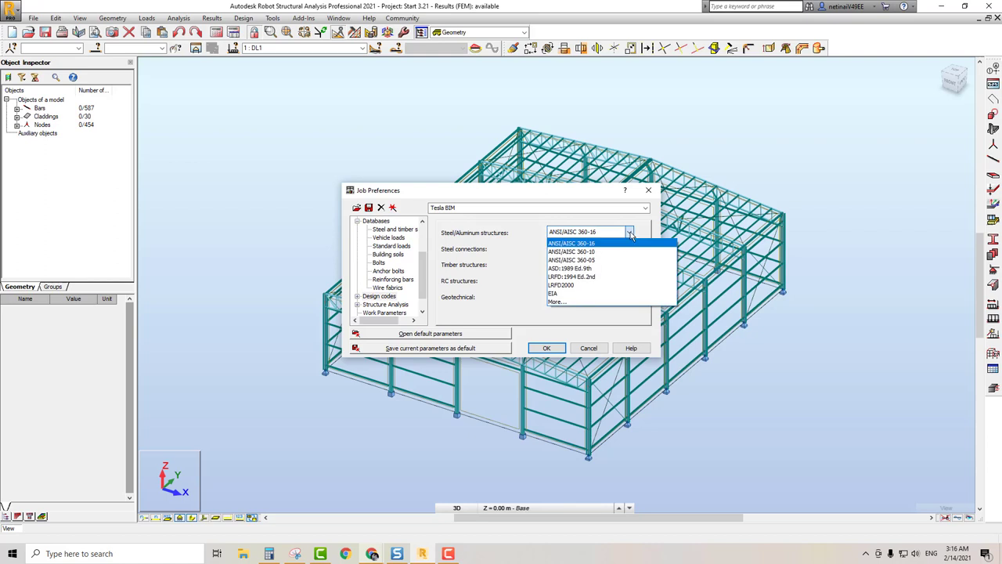
left_click(567, 304)
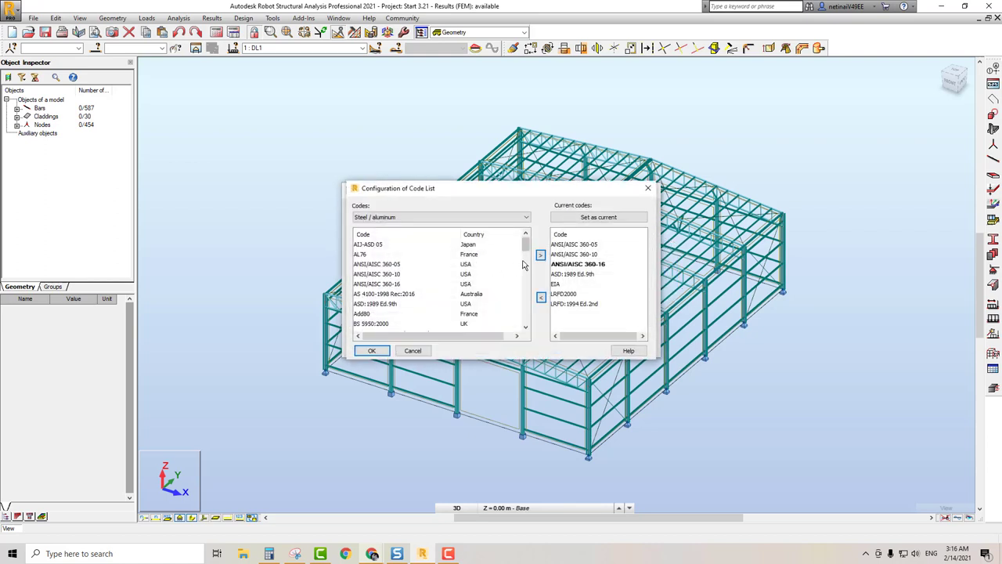
left_click_drag(525, 240, 525, 269)
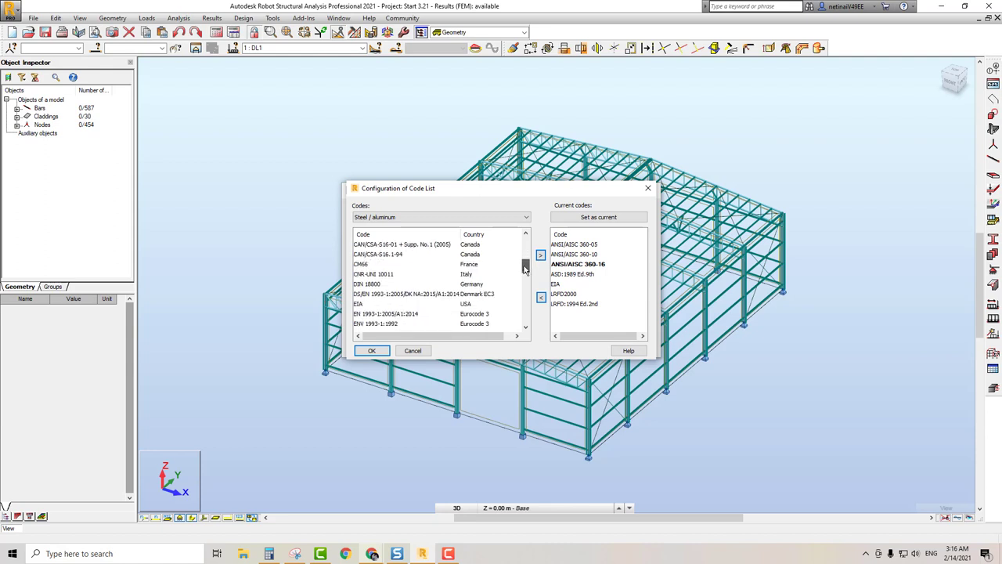
left_click(406, 314)
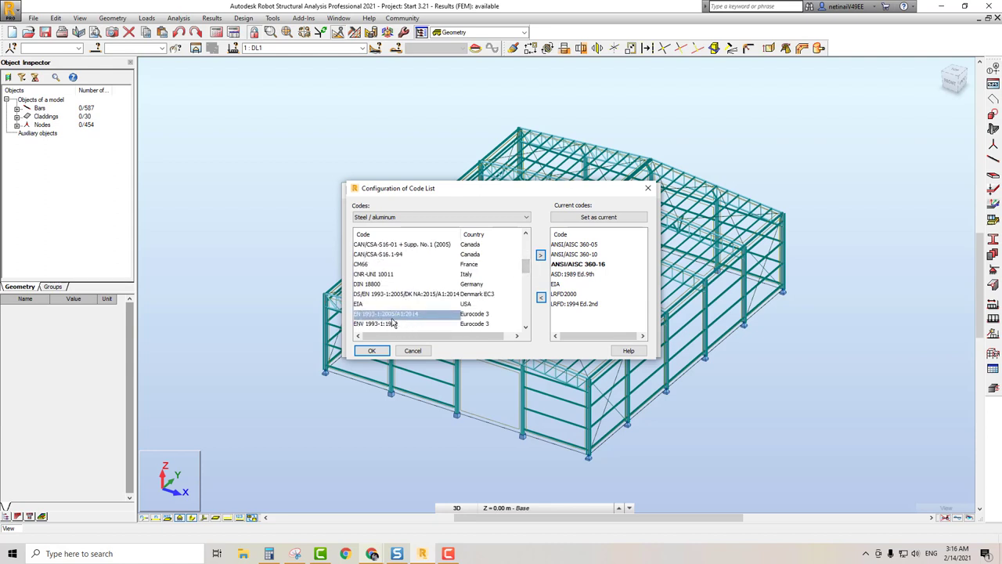
left_click(540, 255)
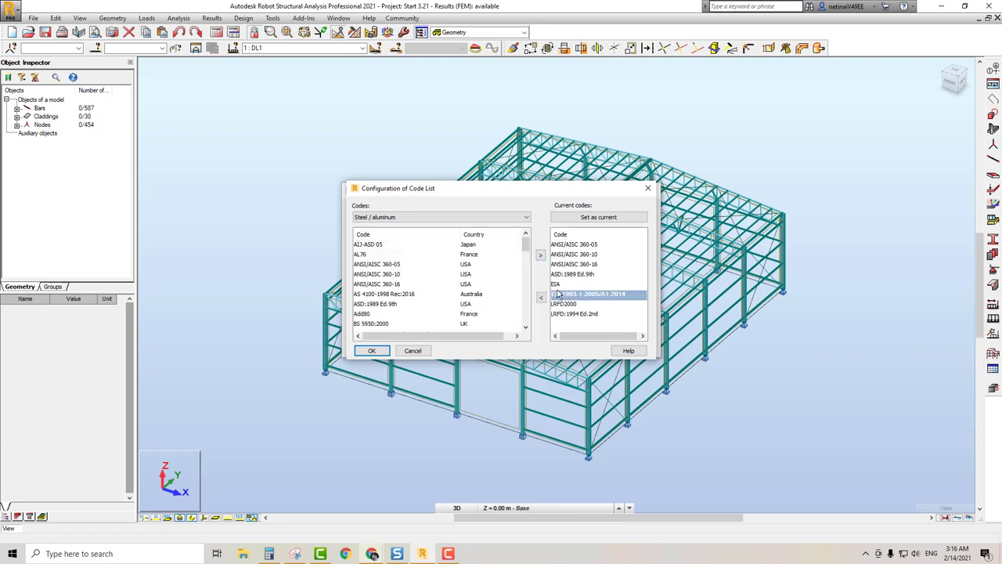
left_click(373, 352)
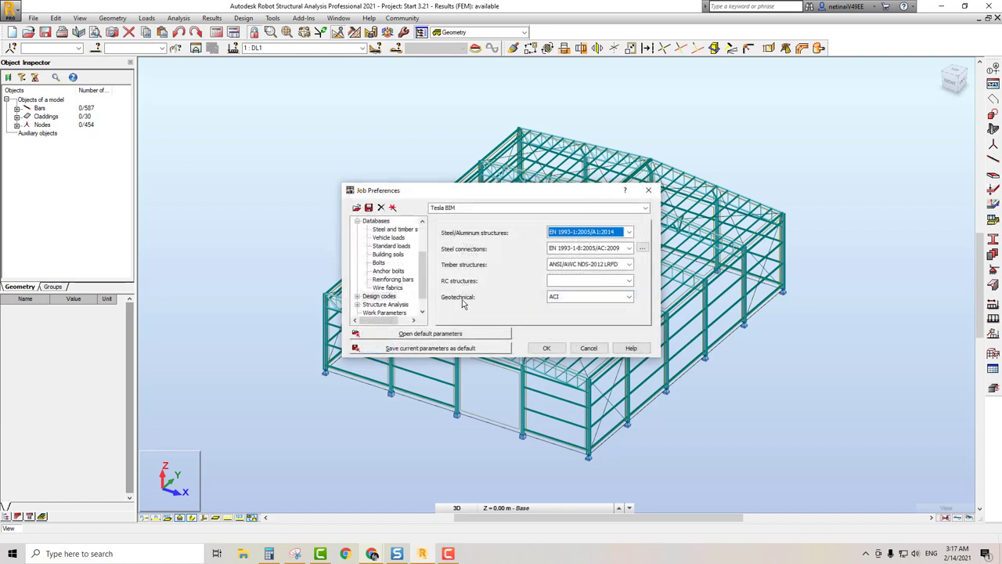
left_click(548, 346)
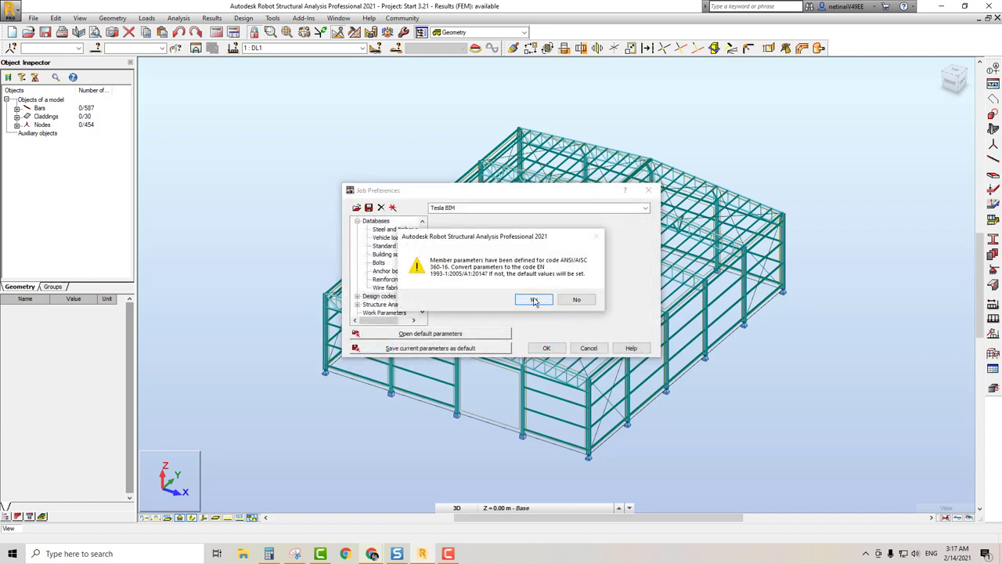
left_click(531, 300)
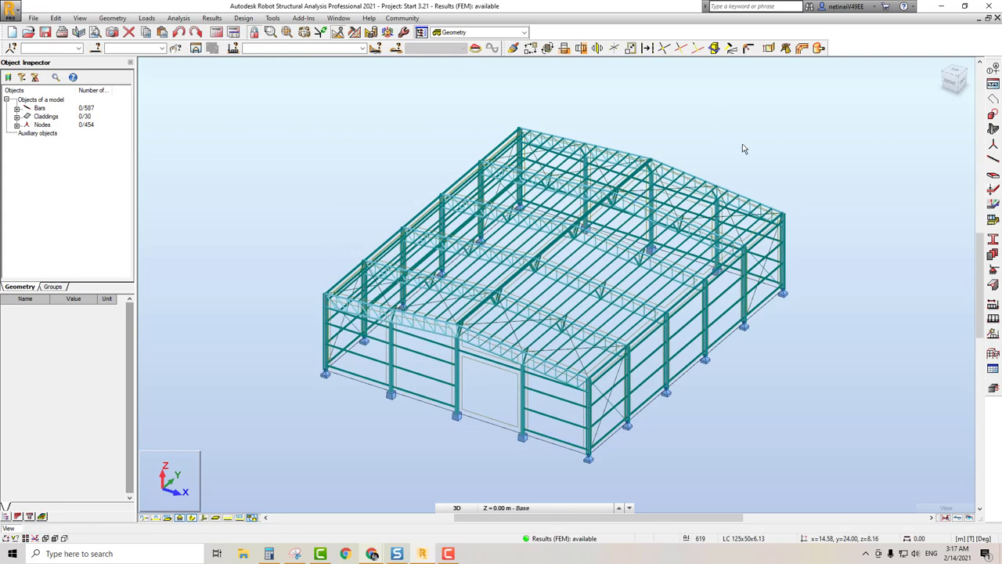
Delete the LC 125x50x6.13 and LC 100x50x5.5 sections from the bar section list
middle_click_drag(741, 148, 741, 120)
scroll(742, 123, "up", 2)
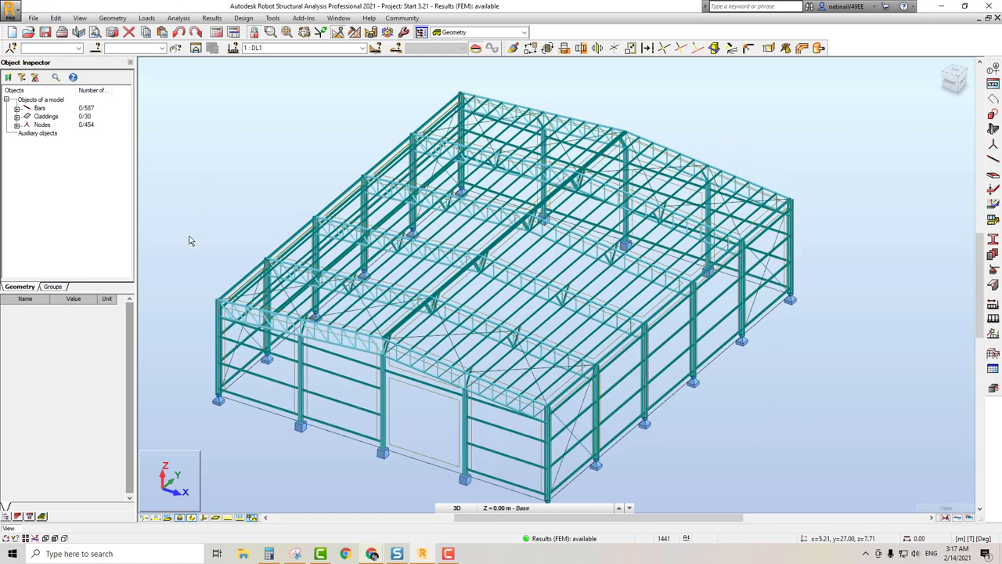
left_click(56, 288)
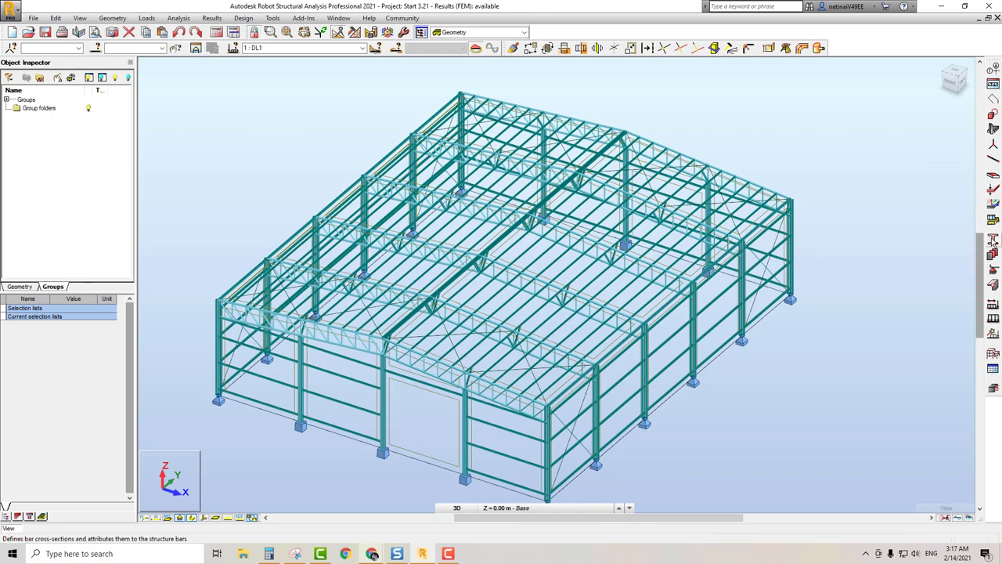
left_click(993, 241)
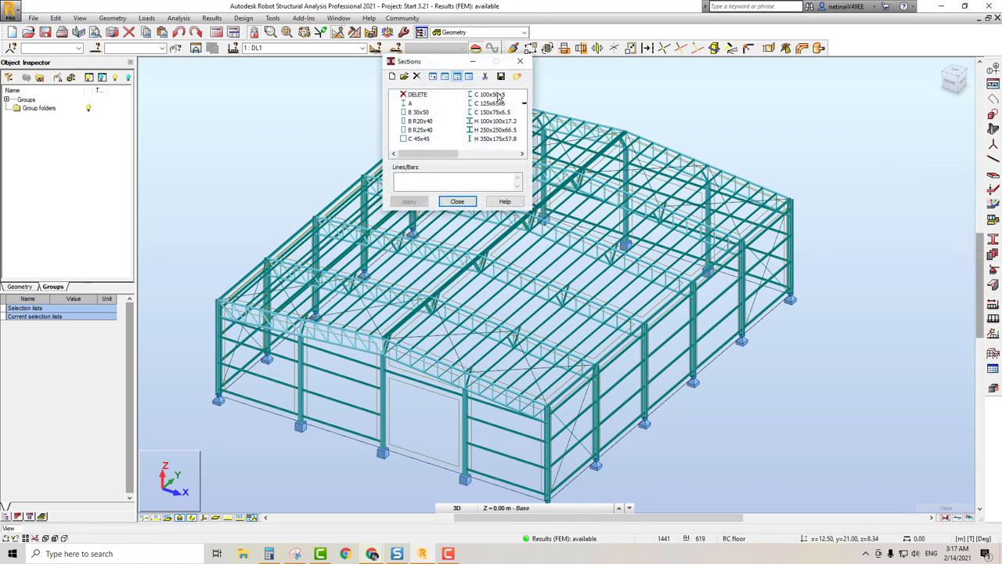
left_click_drag(429, 153, 454, 153)
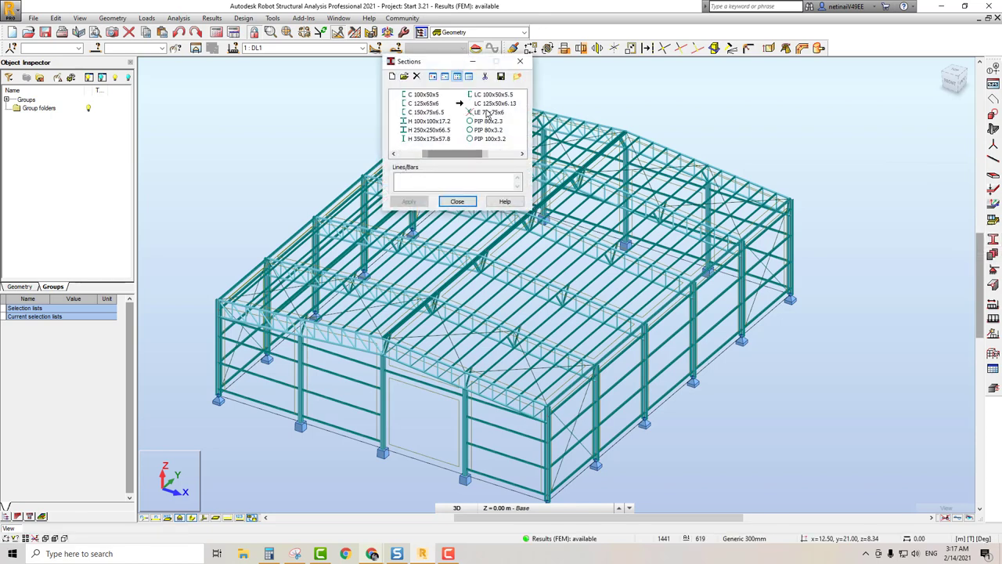
left_click(484, 105)
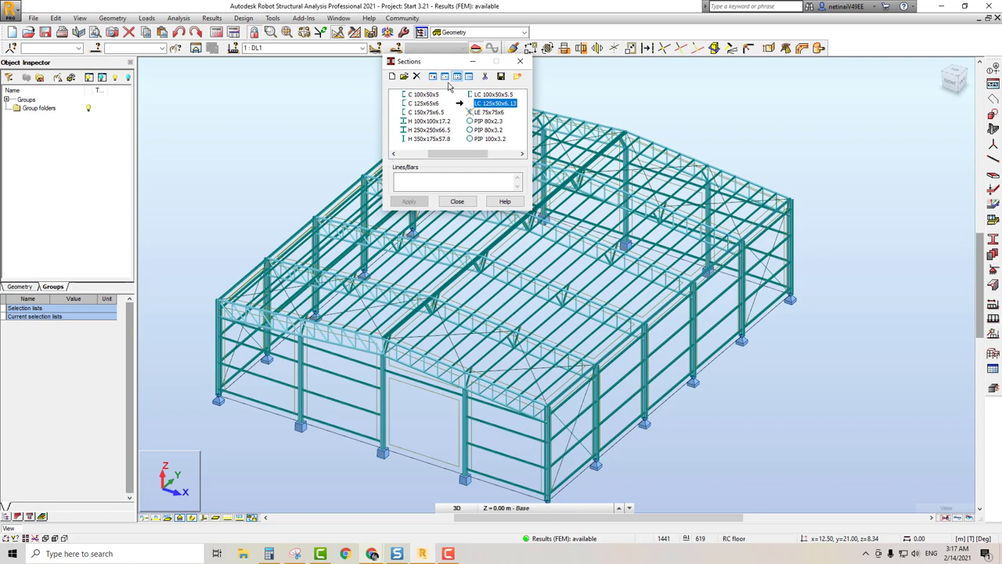
left_click(416, 75)
key("Return")
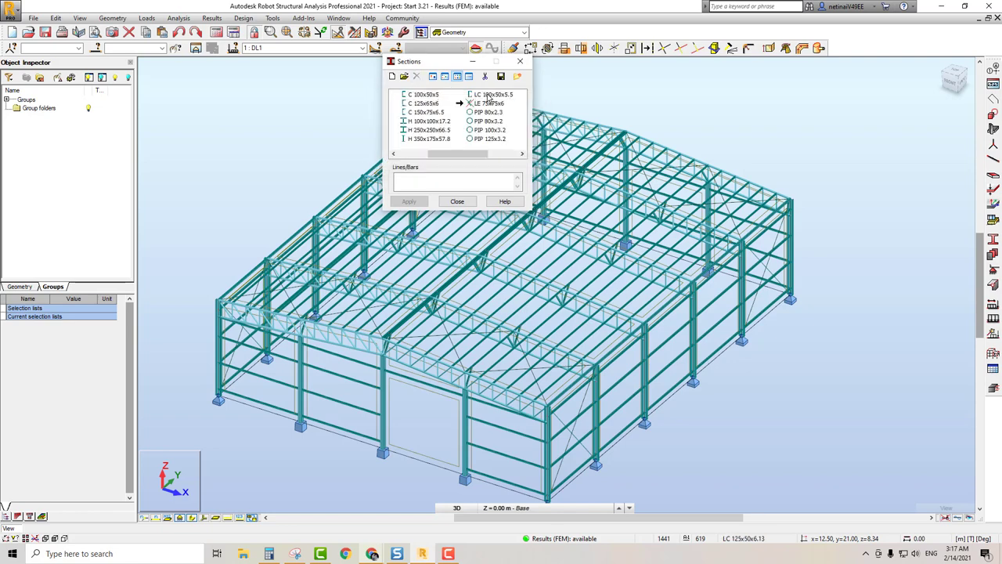
left_click(487, 94)
left_click(417, 76)
key("Return")
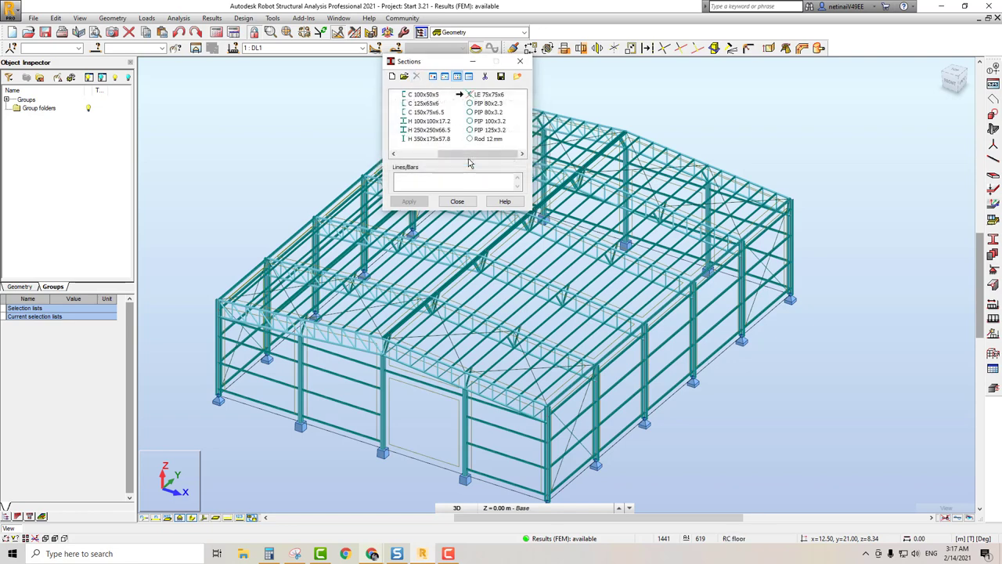
left_click_drag(472, 154, 426, 155)
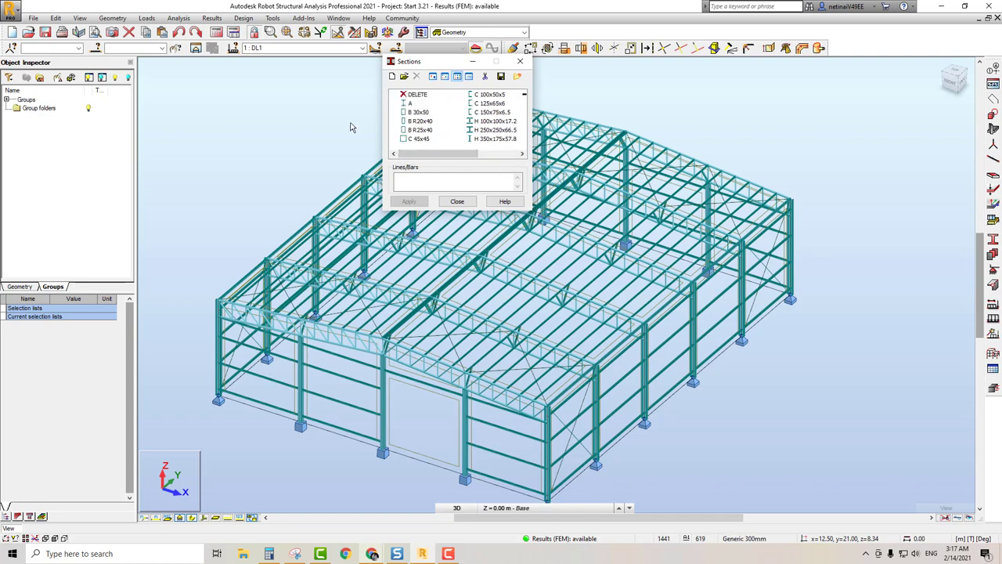
Add TLC 100x50x5.5 and TLC 125x50x6.13 sections from the User profiles database's TLC family
left_click(391, 76)
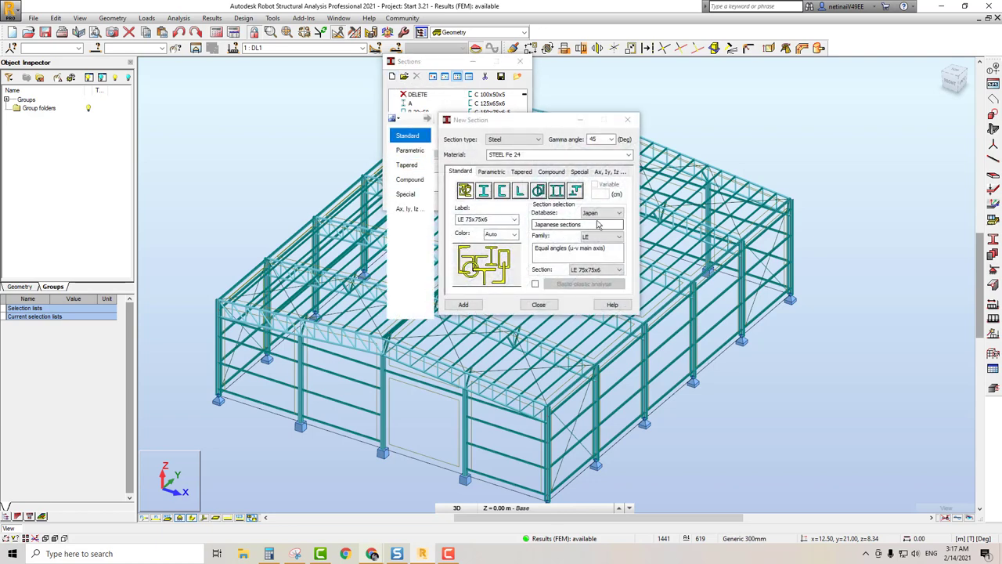
left_click(601, 237)
left_click(618, 212)
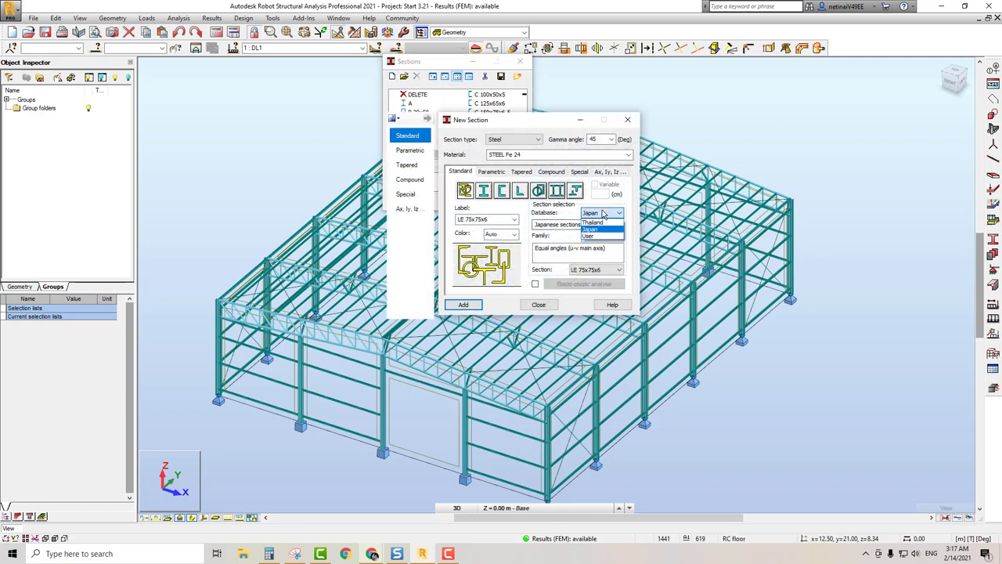
left_click(595, 234)
left_click(601, 237)
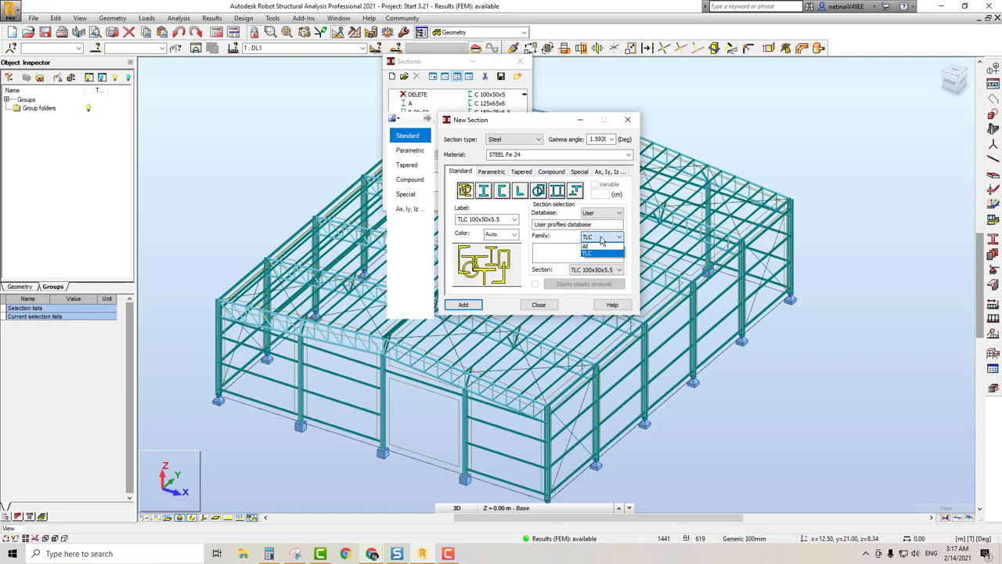
left_click(595, 253)
key("Return")
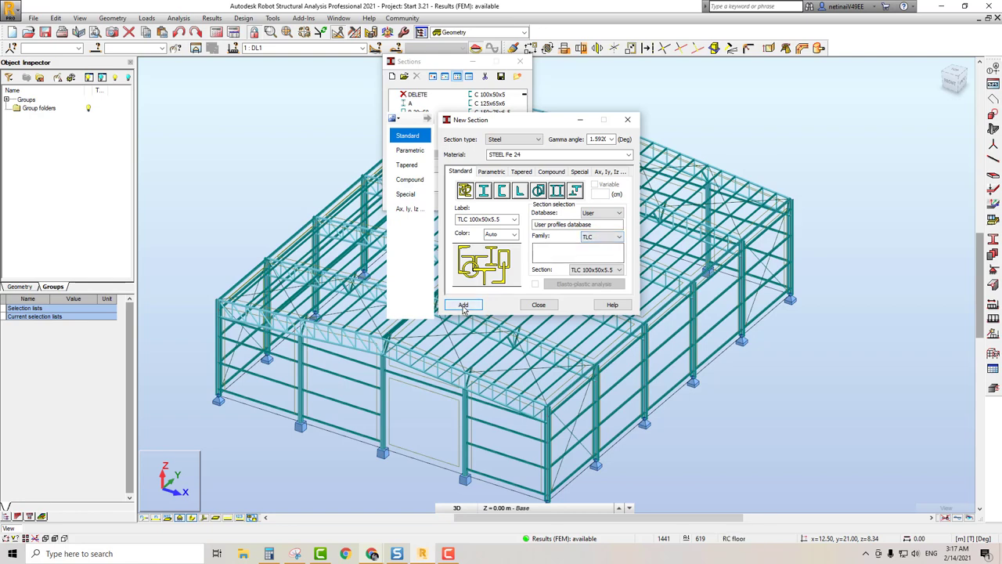
left_click(595, 270)
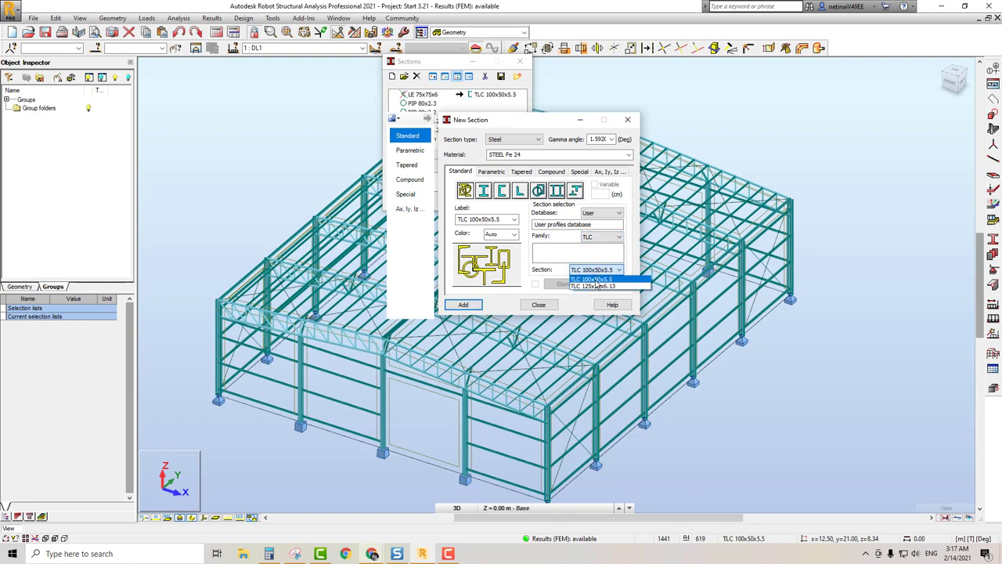
left_click(570, 287)
key("Return")
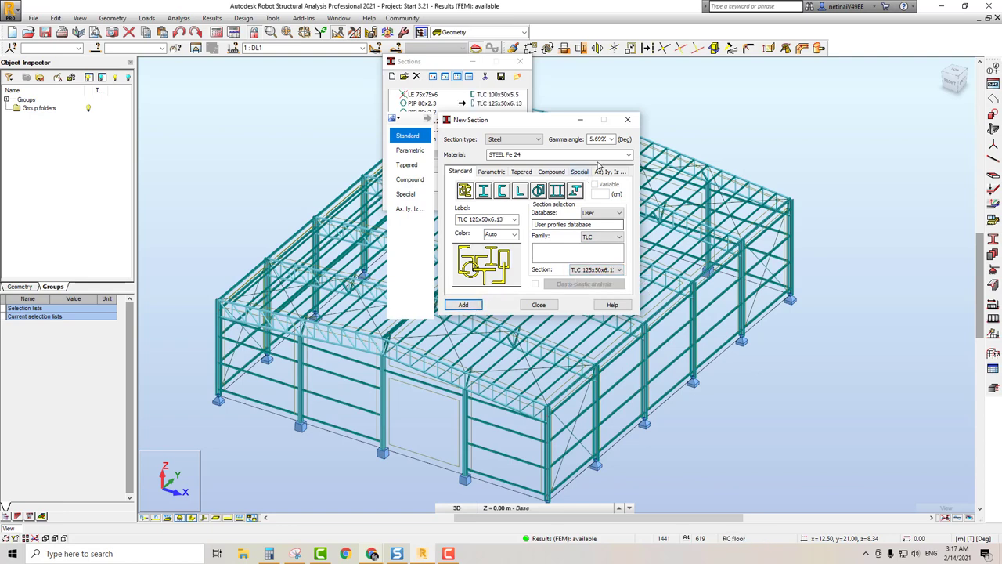
left_click(627, 122)
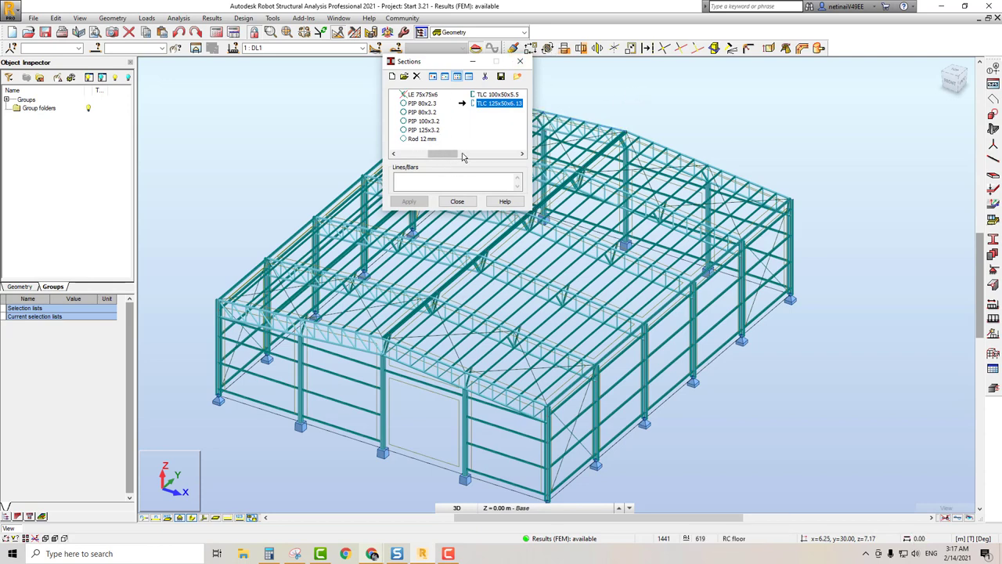
Assign TLC 100x50x5.5 to the Purlins group, bars 412to531
left_click(497, 95)
left_click(452, 180)
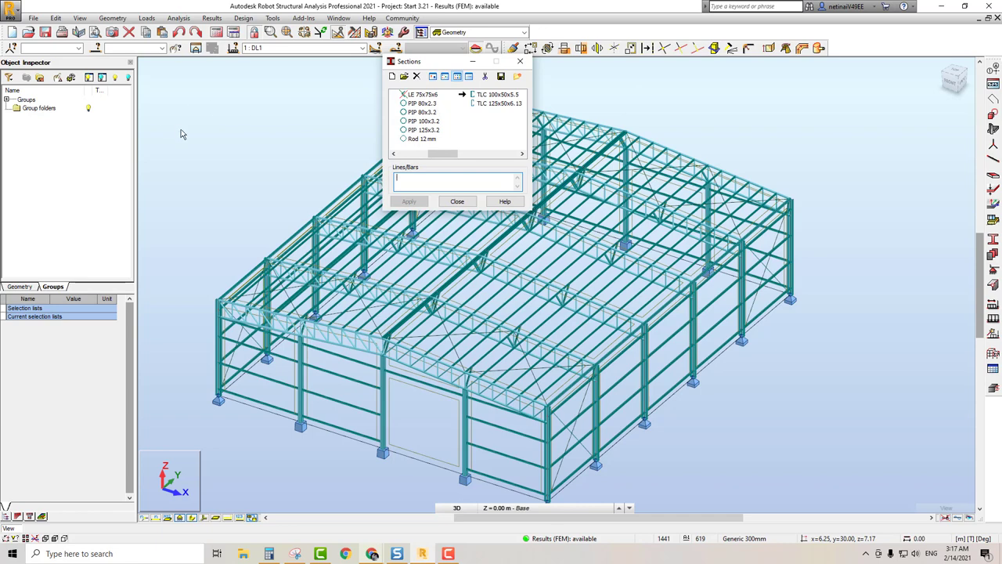
left_click(6, 99)
left_click(44, 109)
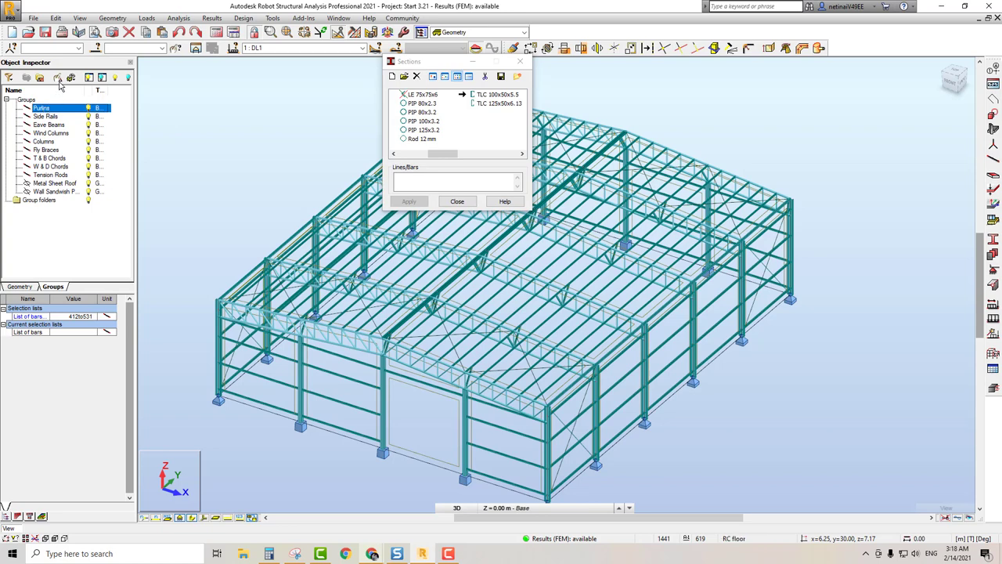
left_click(58, 78)
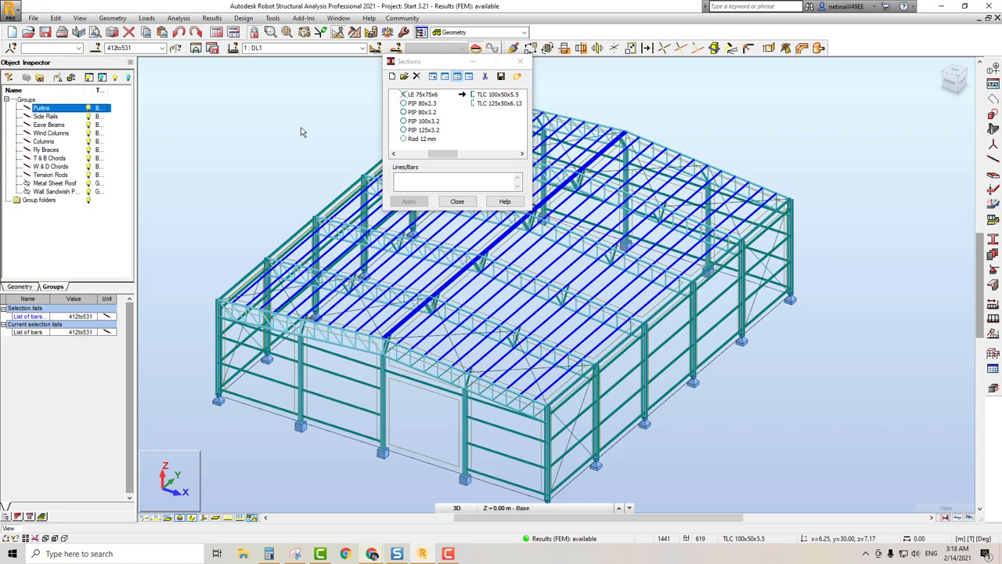
left_click(415, 180)
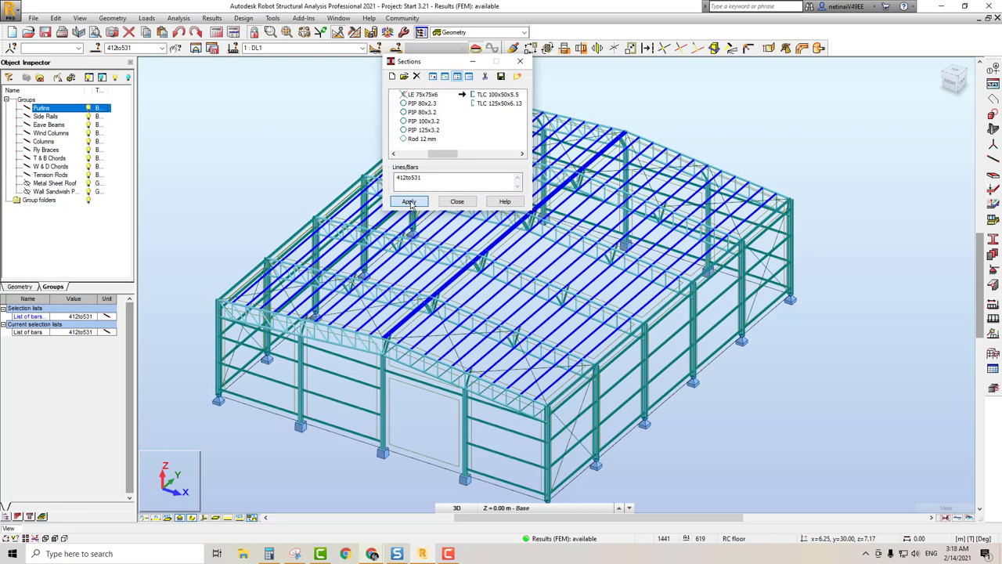
left_click(410, 203)
left_click(537, 301)
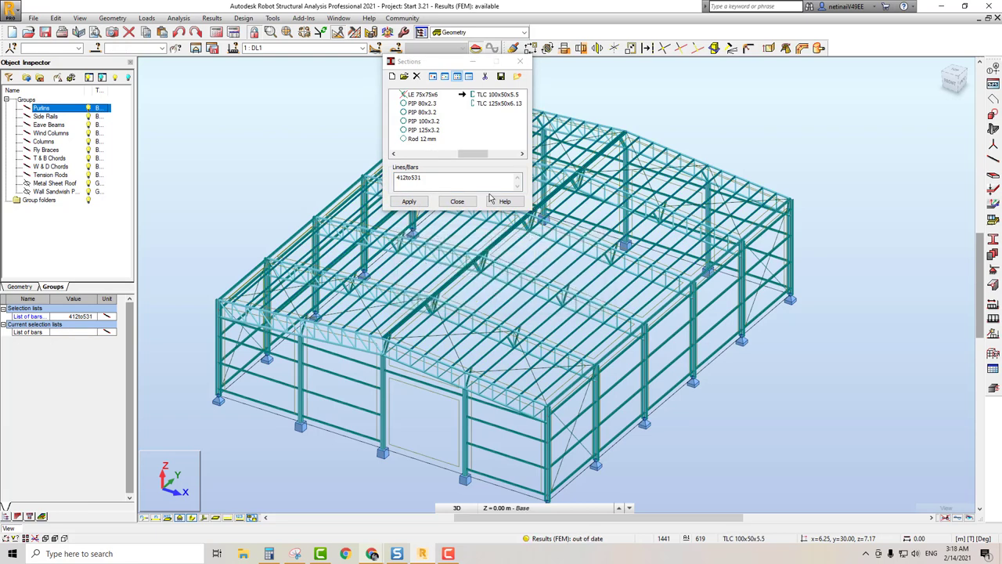
left_click(457, 202)
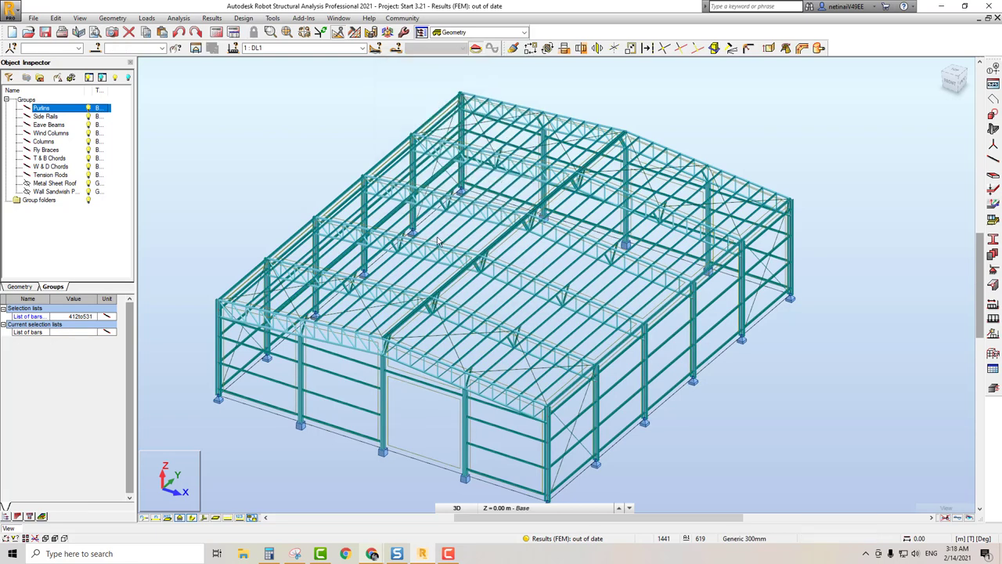
Select the Purlins group, isolate it in the view, and zoom in
left_click(58, 76)
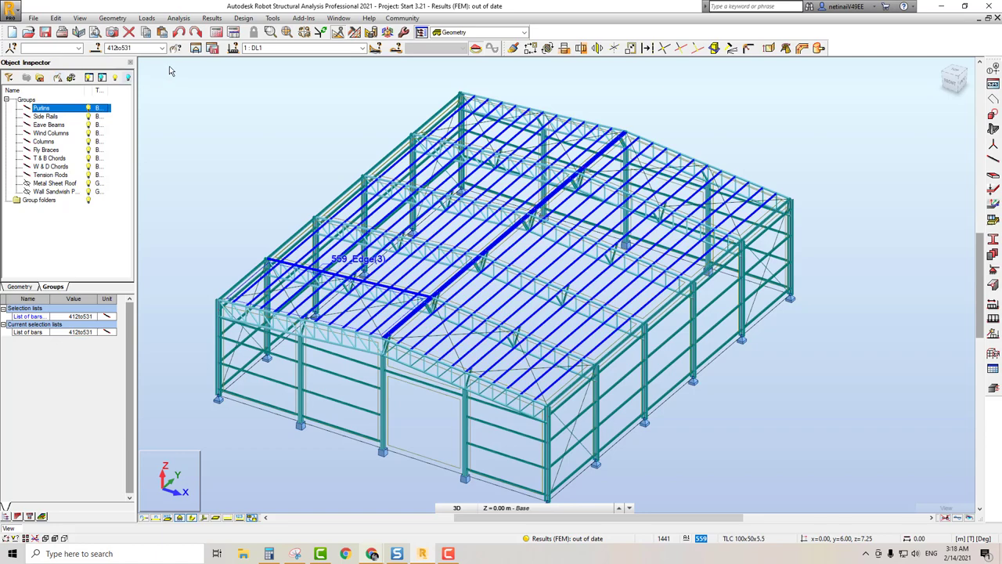
key("ctrl+shift+h")
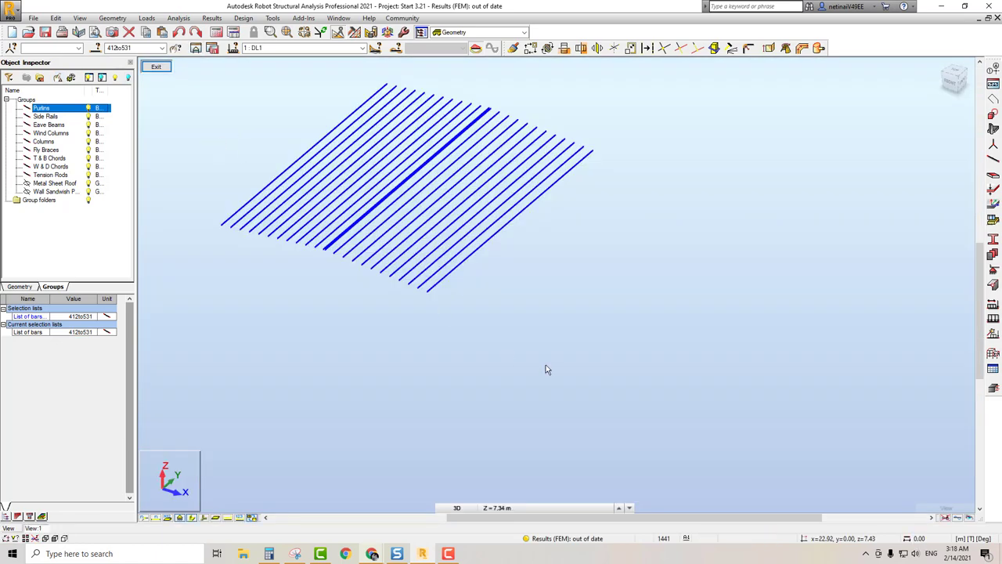
scroll(313, 244, "up", 3)
scroll(317, 275, "up", 3)
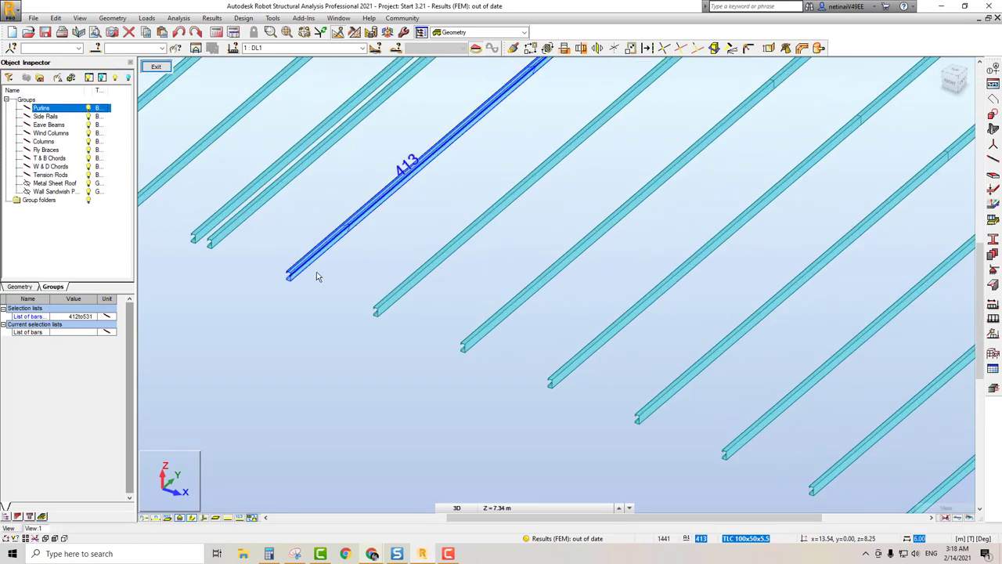
scroll(315, 288, "up", 3)
scroll(316, 288, "up", 2)
scroll(328, 270, "up", 2)
scroll(320, 306, "up", 2)
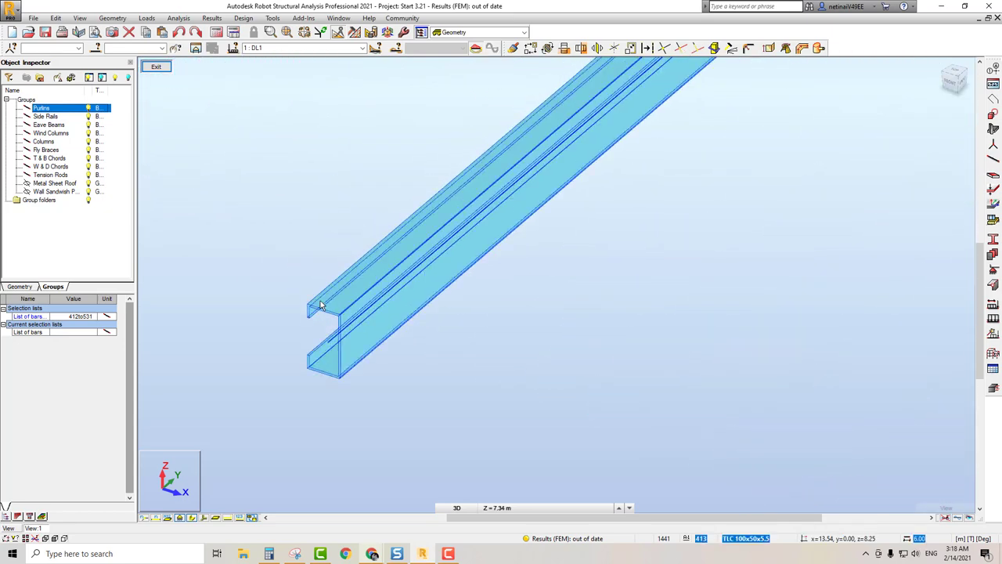
Check purlin 413's section values (Ax 7.00, Iy 107.00, Iz 24.50) against the PDF catalogue
left_click(264, 293)
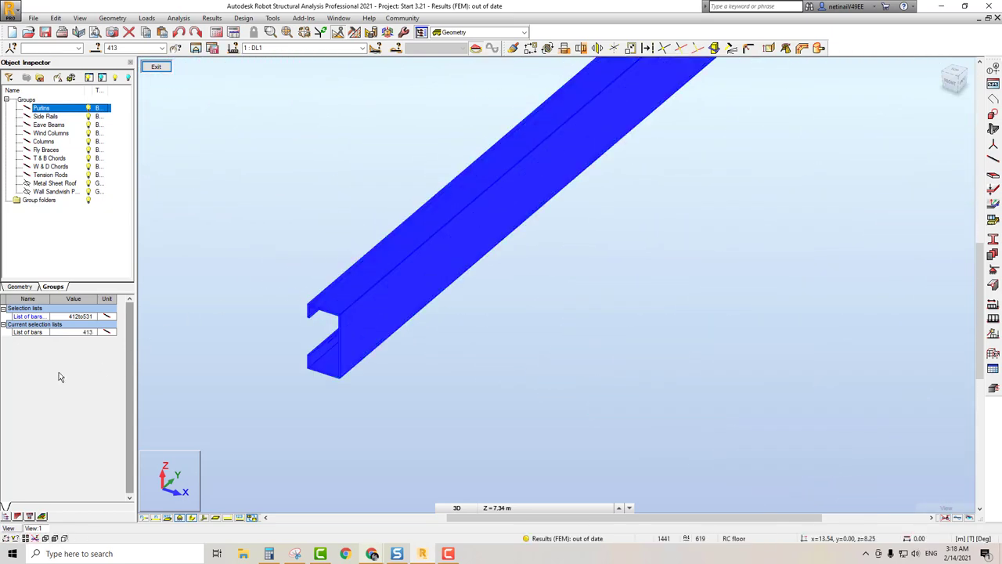
left_click(17, 287)
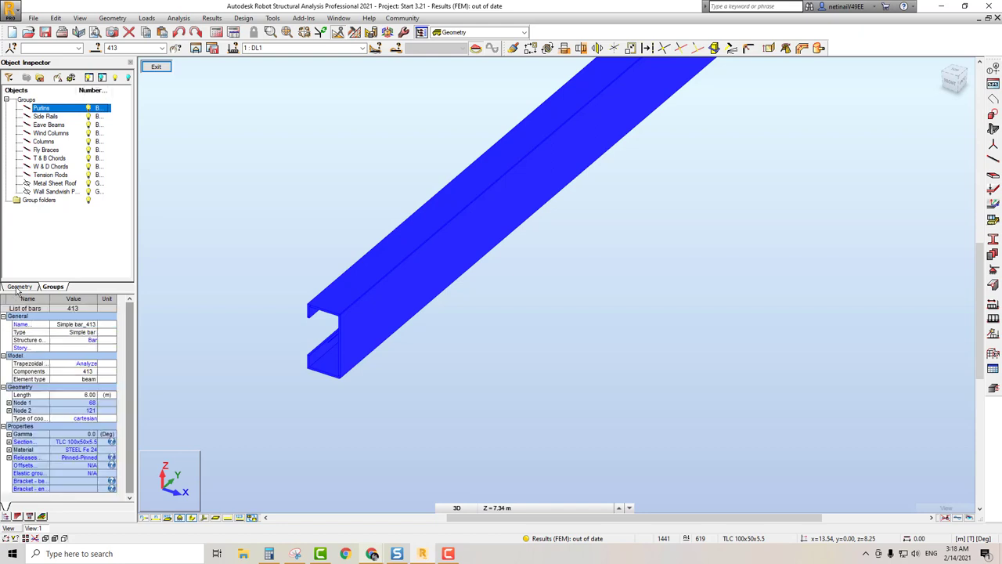
left_click(9, 441)
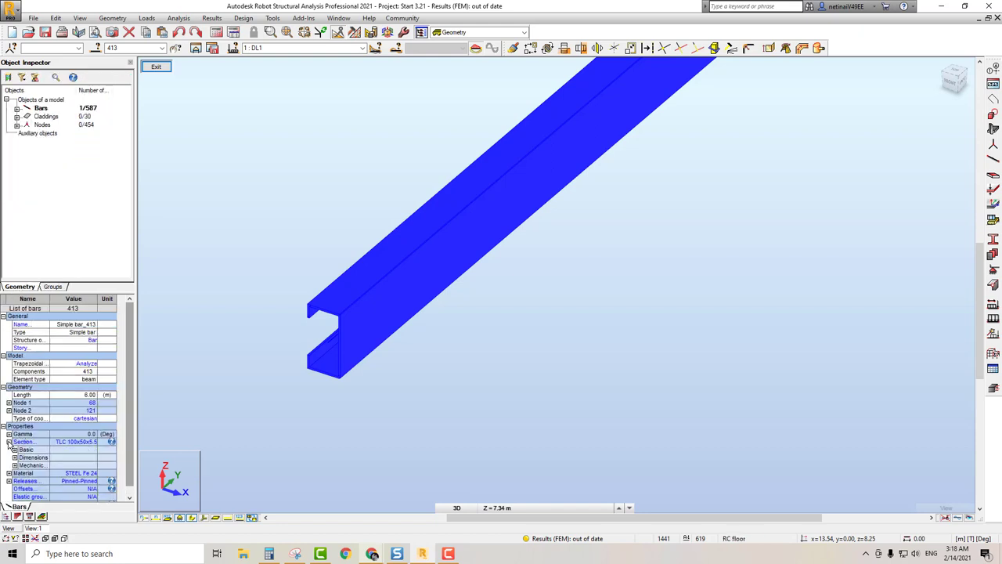
left_click(15, 450)
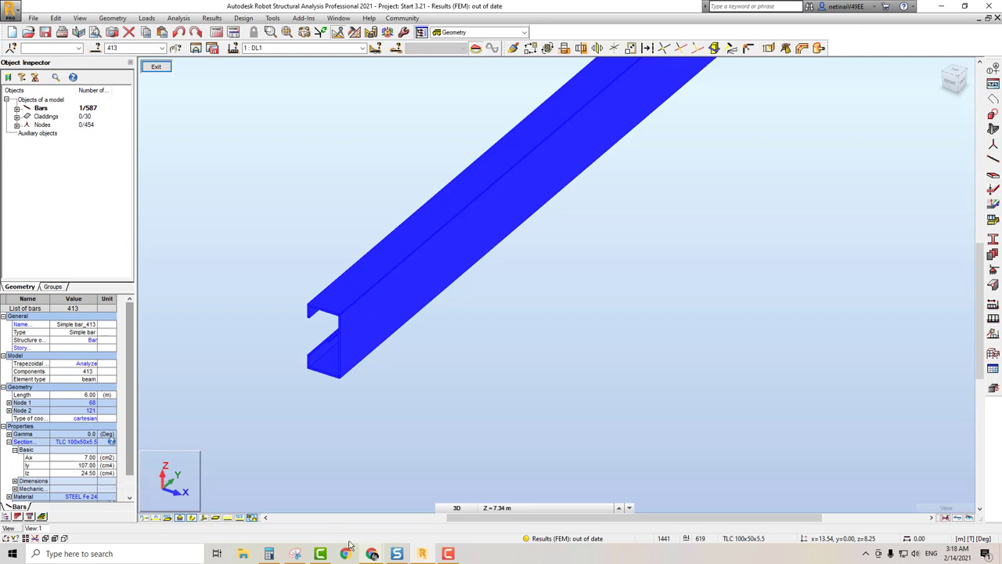
mouse_move(345, 553)
left_click(486, 493)
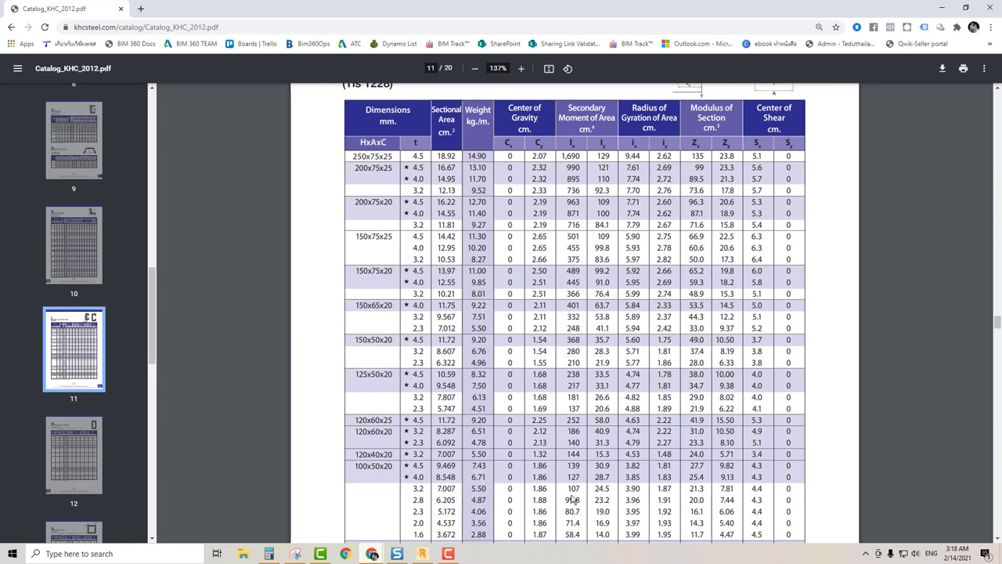
left_click(941, 7)
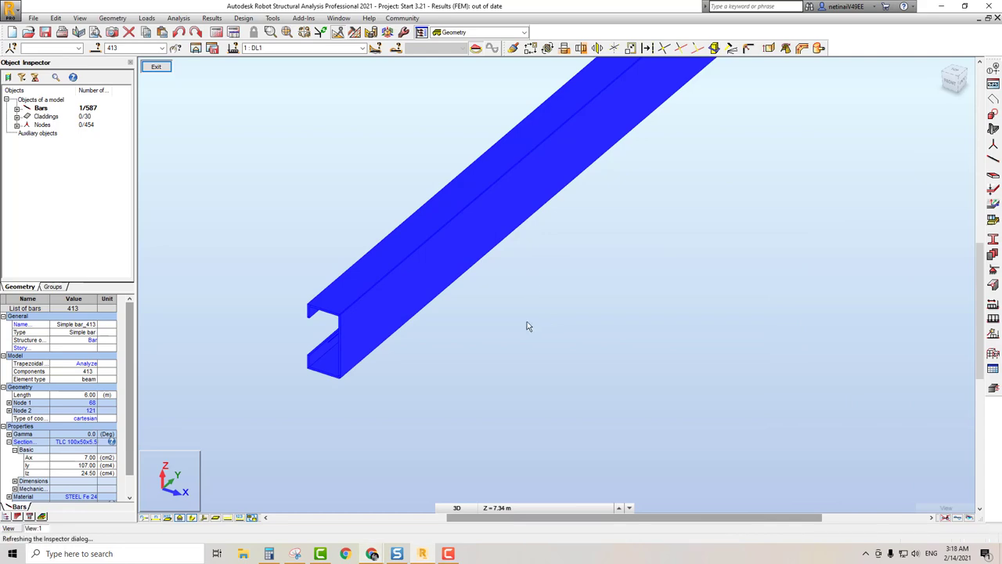
Orbit toward the purlin ends and pick a purlin to confirm its TLC 100x50x5.5 section
left_click(481, 353)
scroll(429, 347, "down", 2)
scroll(370, 312, "down", 3)
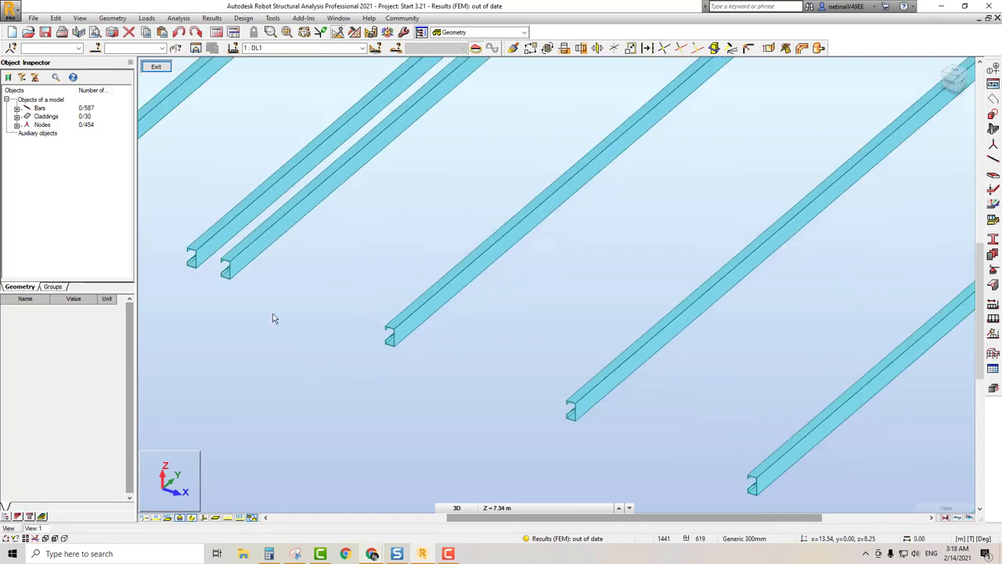
scroll(273, 313, "down", 2)
scroll(278, 309, "down", 1)
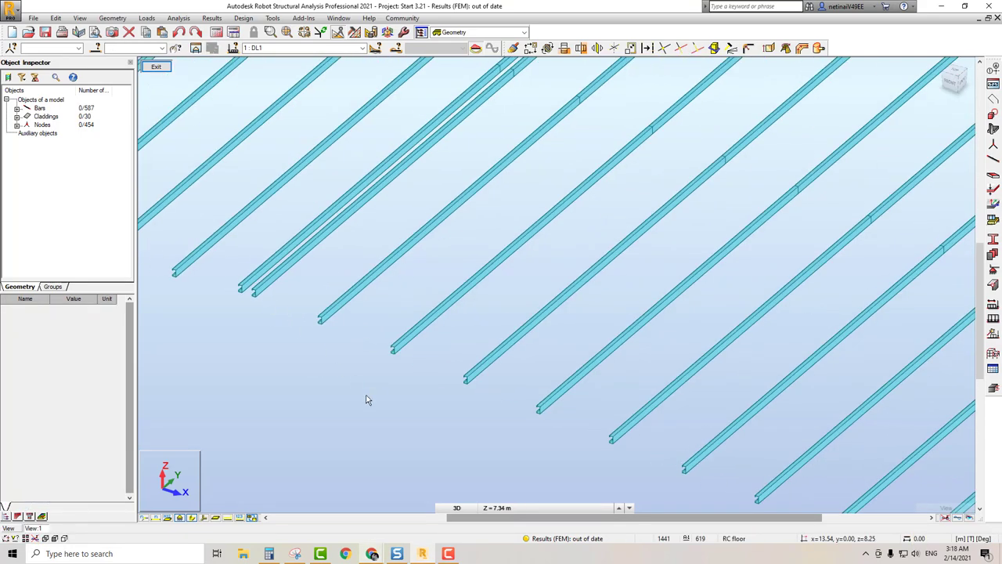
scroll(375, 395, "down", 2)
scroll(422, 438, "up", 2)
mouse_move(422, 439)
middle_mouse_down("shift")
mouse_move(450, 430)
mouse_move(728, 224)
middle_mouse_up("shift")
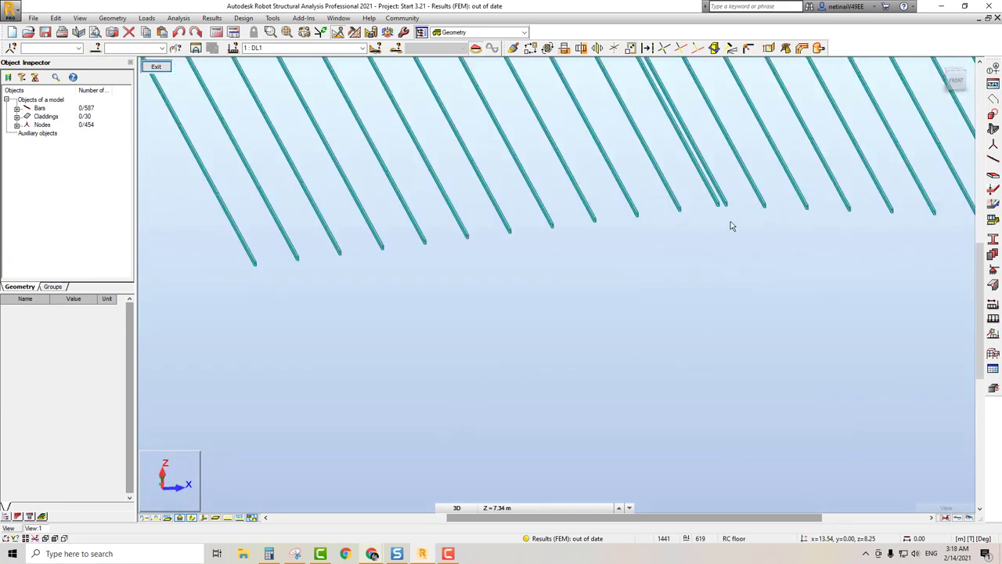
scroll(720, 188, "up", 2)
left_click(721, 188)
Zoom in and select purlin 412 to inspect its properties
scroll(720, 188, "up", 2)
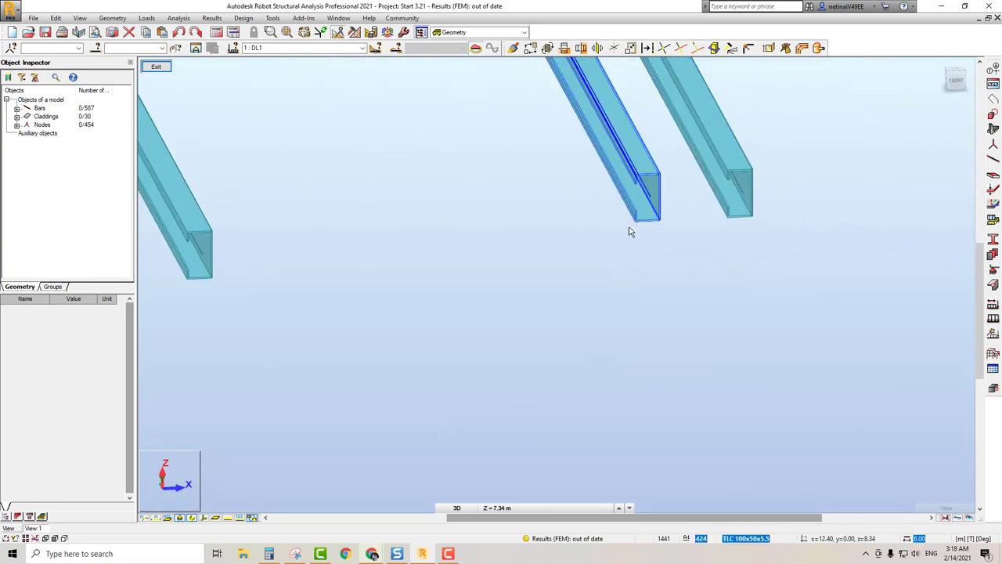
scroll(644, 235, "down", 2)
scroll(658, 307, "down", 2)
scroll(657, 308, "down", 2)
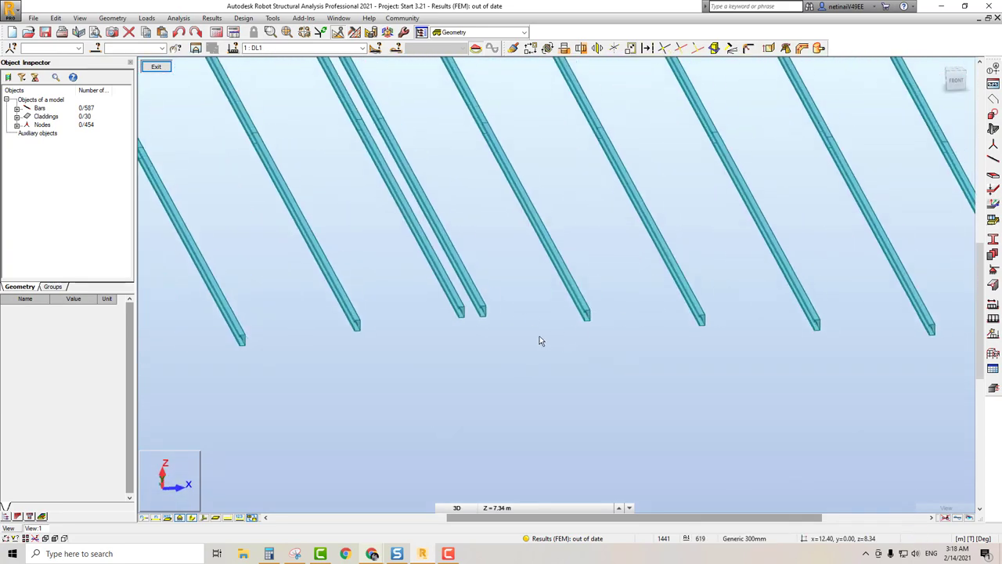
scroll(537, 339, "down", 2)
scroll(530, 346, "down", 2)
scroll(515, 343, "up", 2)
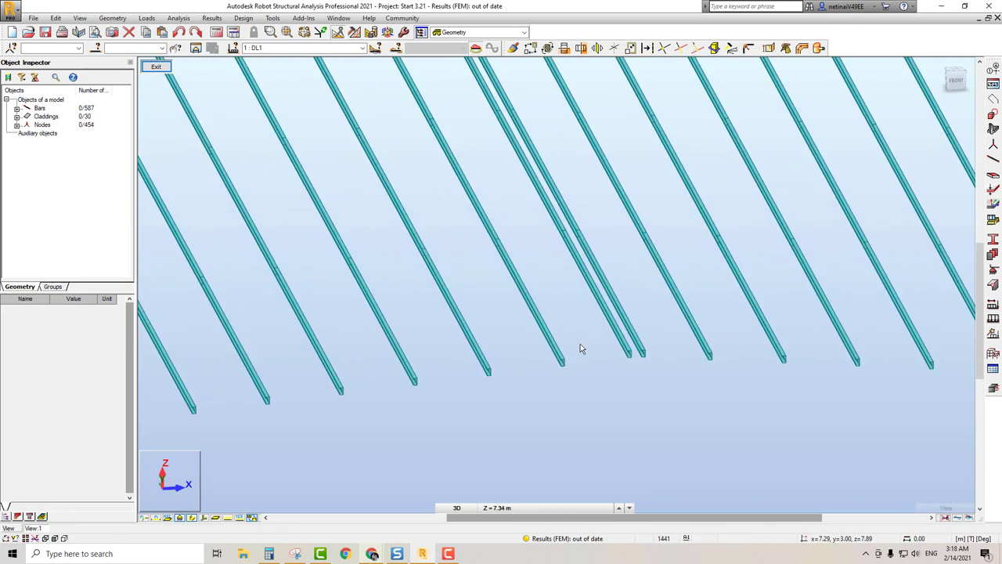
scroll(580, 346, "up", 2)
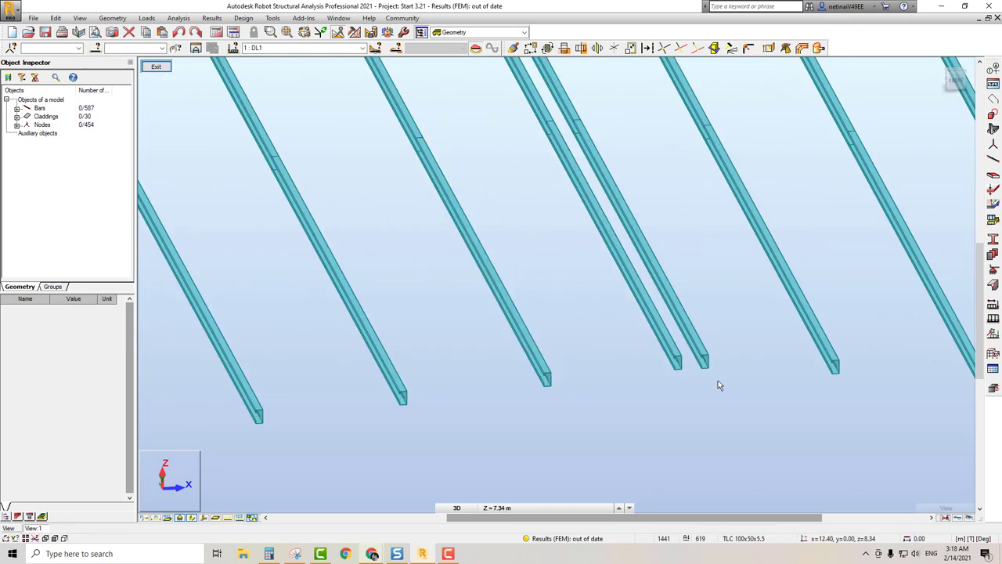
scroll(718, 384, "down", 1)
left_click(536, 383)
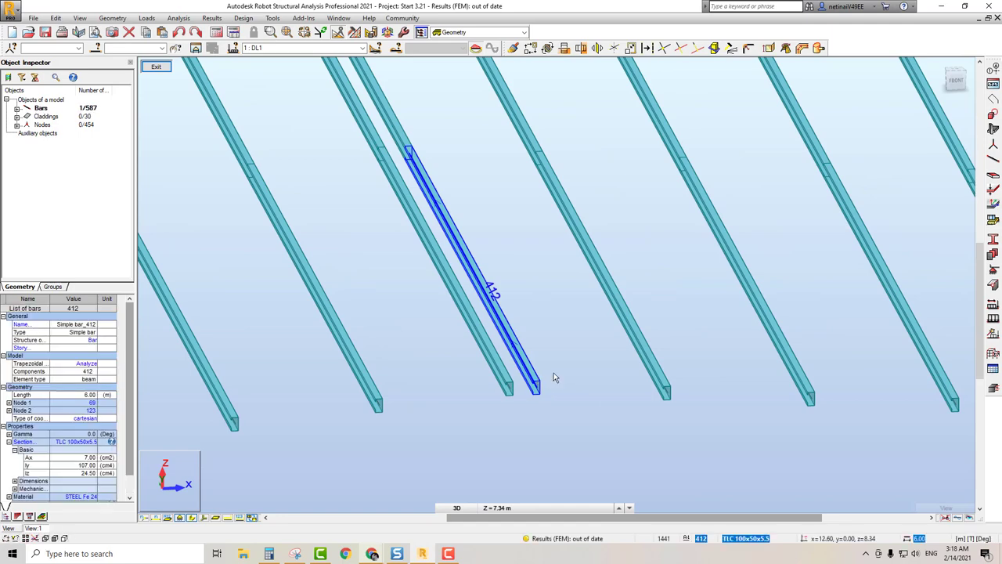
scroll(516, 321, "down", 3)
scroll(483, 326, "down", 1)
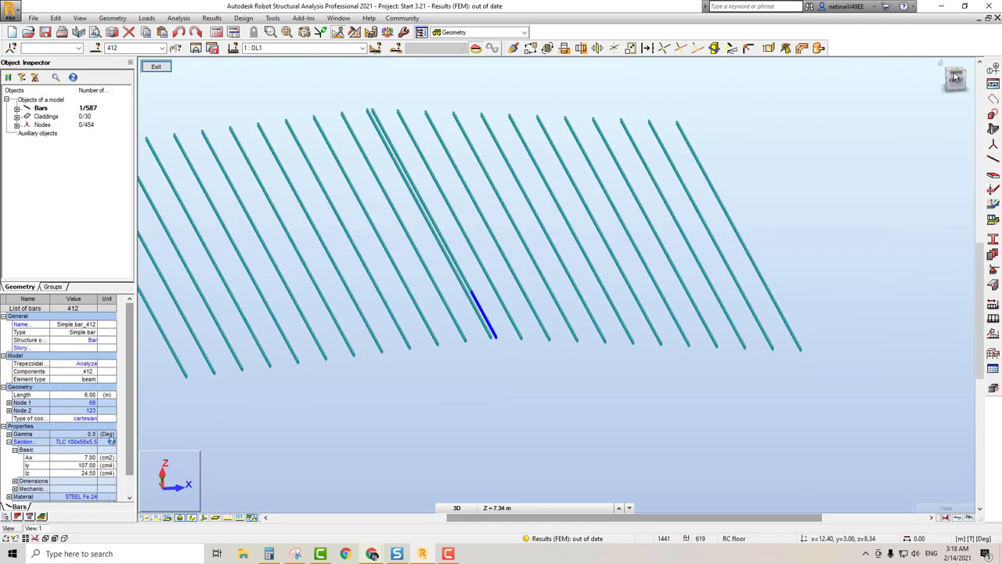
Switch to Top view and window-select the right-half purlins 412to423 and 436to447
left_click(955, 72)
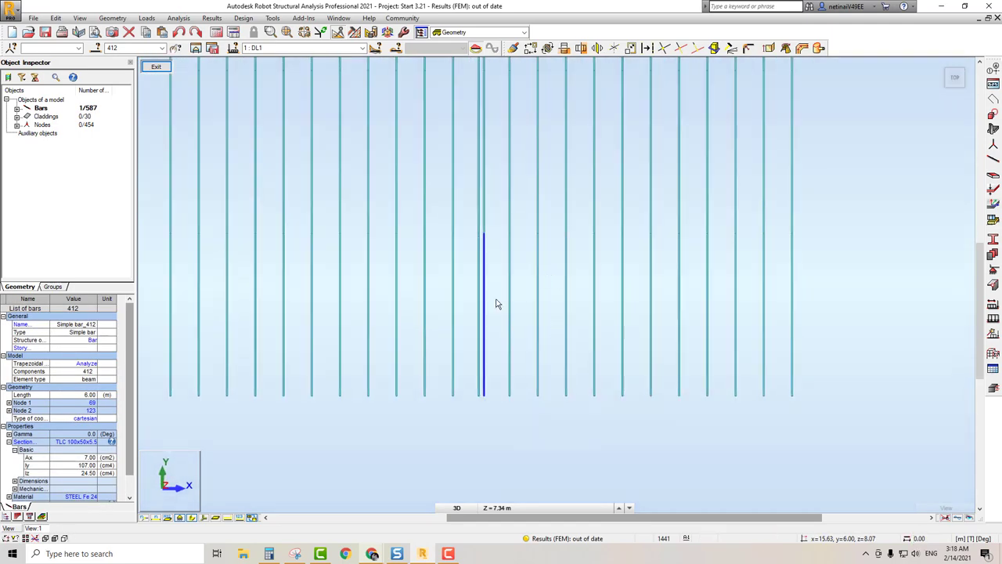
middle_click_drag(643, 292, 607, 379)
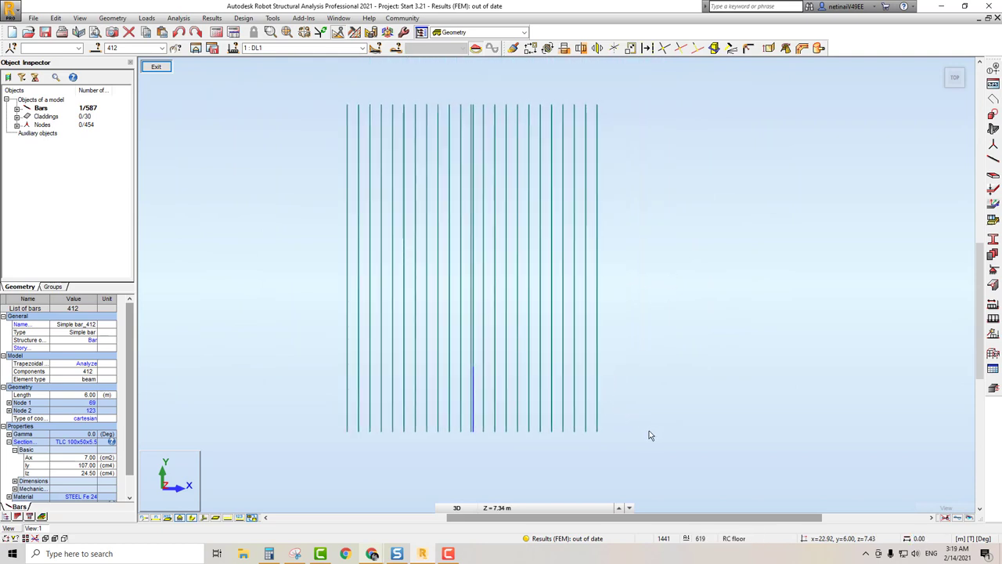
left_click_drag(649, 460, 472, 90)
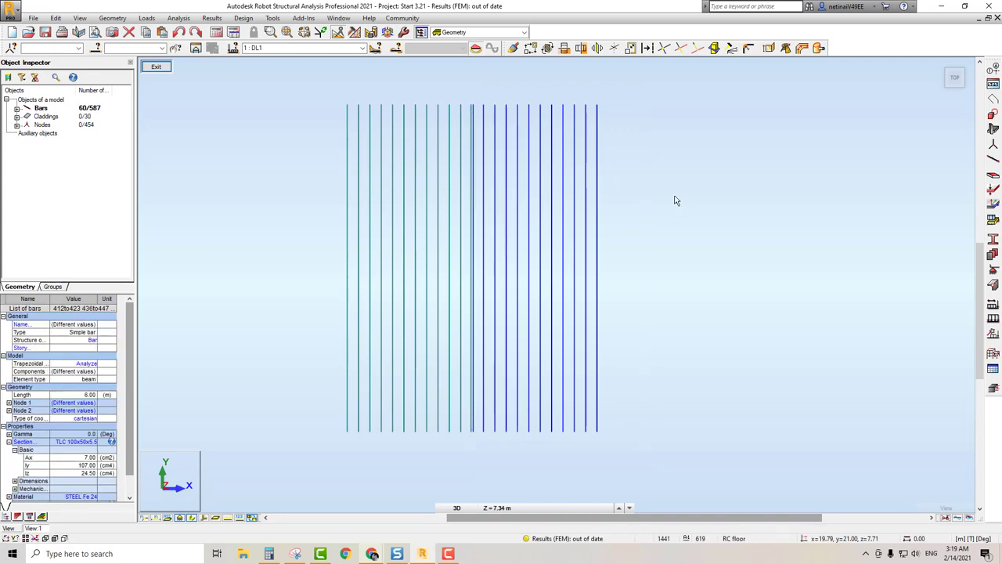
Set the gamma angle of the 60 selected purlins to 180°, then deselect them
scroll(673, 198, "up", 2)
mouse_move(642, 352)
middle_mouse_down("shift")
mouse_move(653, 279)
mouse_move(449, 365)
middle_mouse_up("shift")
scroll(483, 294, "up", 2)
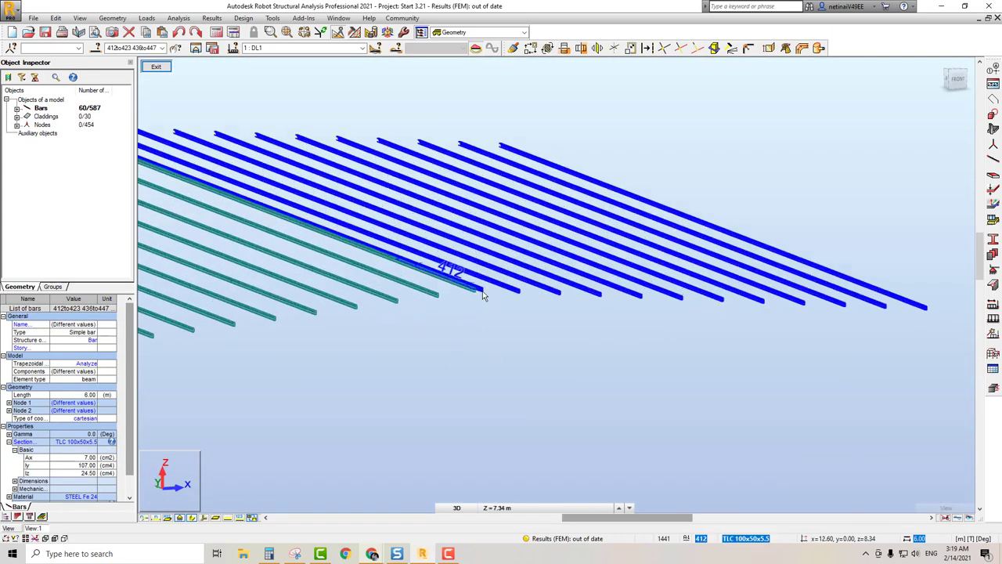
scroll(490, 294, "up", 2)
scroll(491, 297, "up", 2)
middle_click_drag(524, 319, 515, 323, "shift")
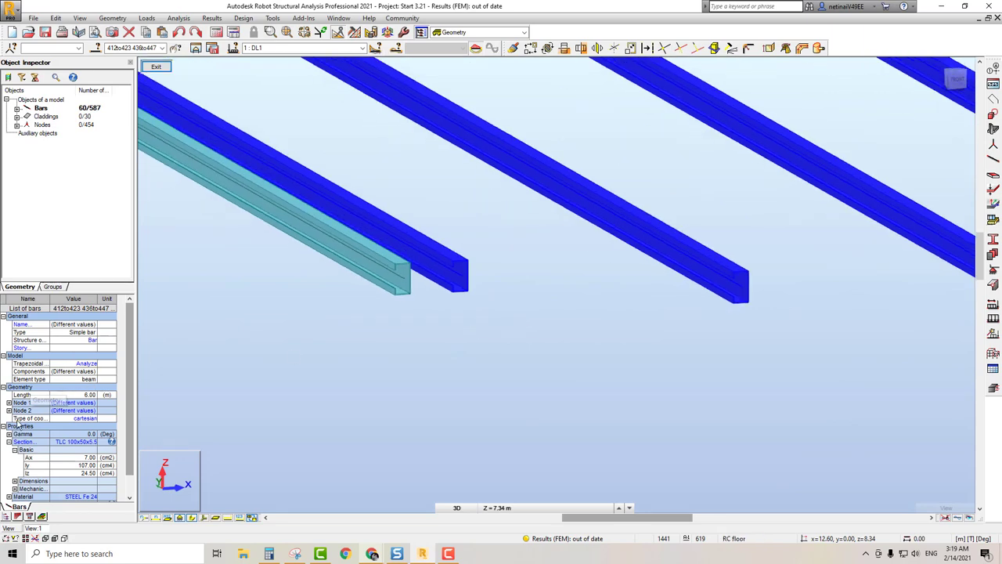
left_click(8, 435)
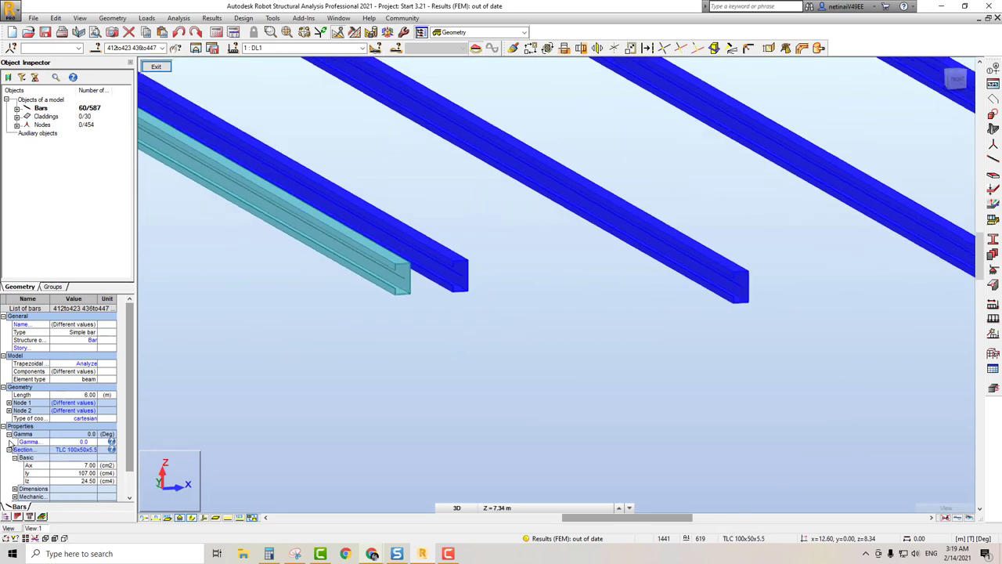
left_click(68, 443)
type("18")
key("Return")
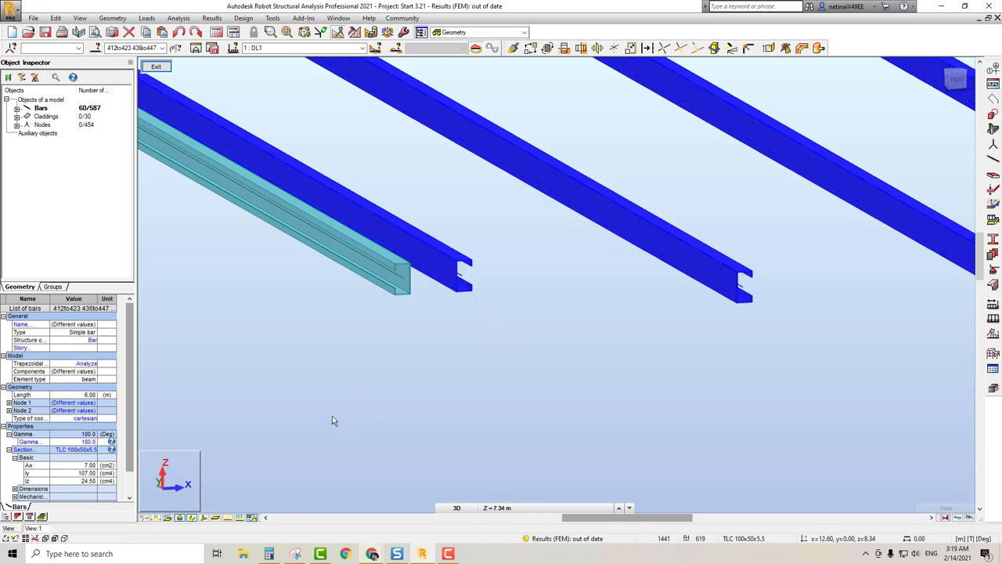
left_click(544, 371)
Orbit and zoom around the three purlin ends to compare the channel openings, then return to a standard view
scroll(539, 371, "down", 2)
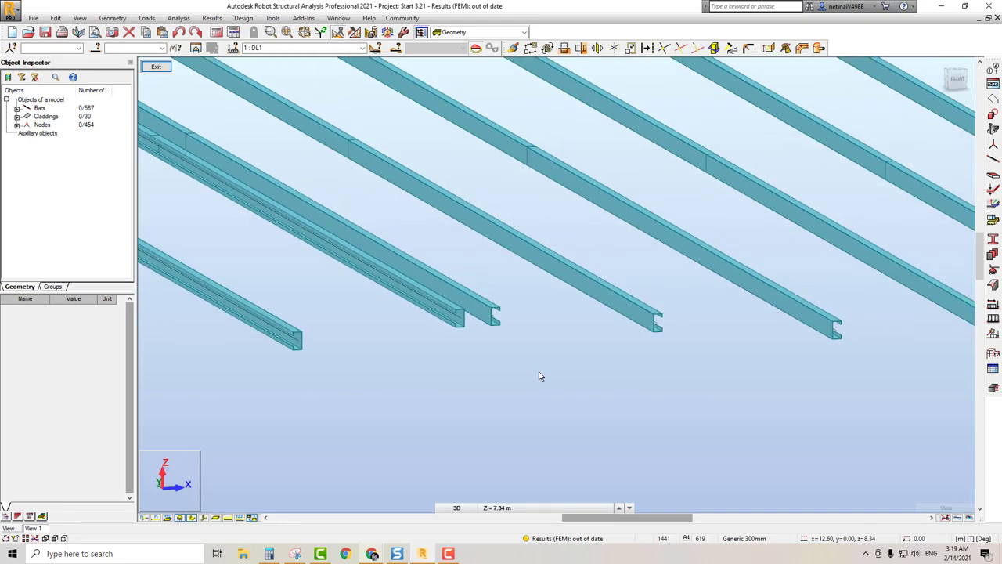
scroll(544, 374, "down", 2)
mouse_move(548, 377)
middle_mouse_down("shift")
mouse_move(533, 378)
mouse_move(535, 359)
middle_mouse_up("shift")
scroll(530, 373, "up", 2)
scroll(532, 368, "up", 2)
scroll(538, 356, "up", 2)
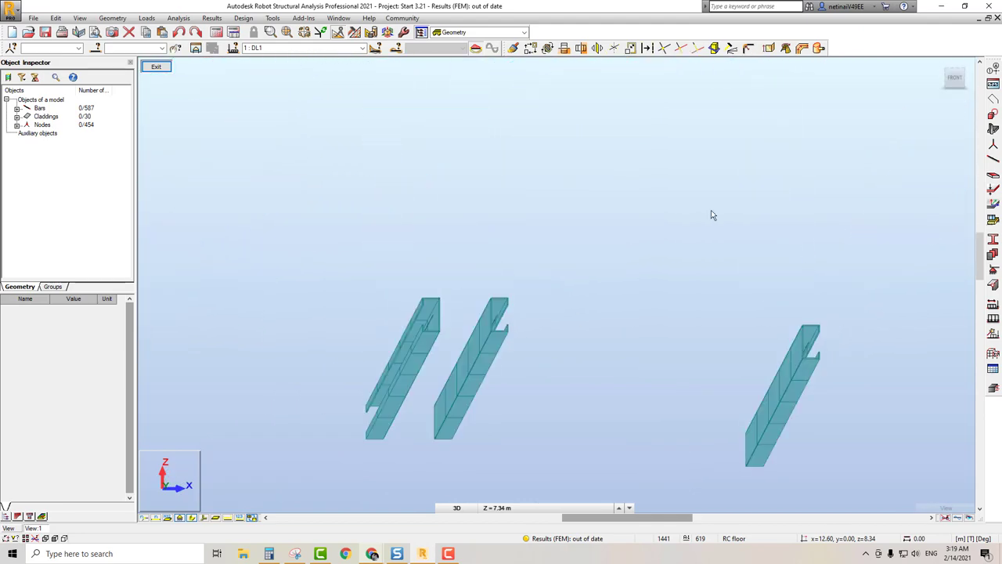
middle_click_drag(590, 251, 591, 258, "shift")
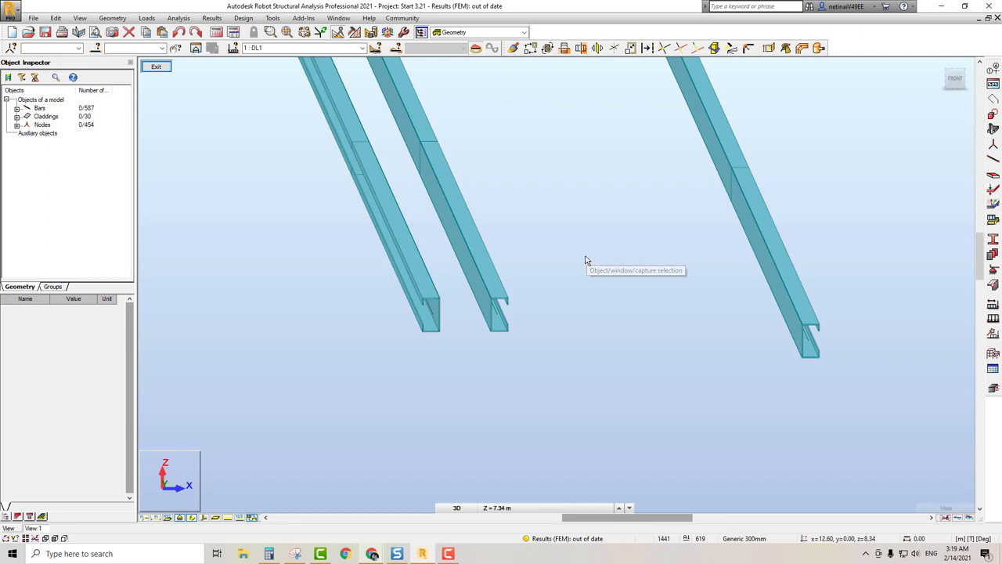
mouse_move(478, 321)
middle_mouse_down("shift")
mouse_move(471, 311)
mouse_move(478, 318)
middle_mouse_up("shift")
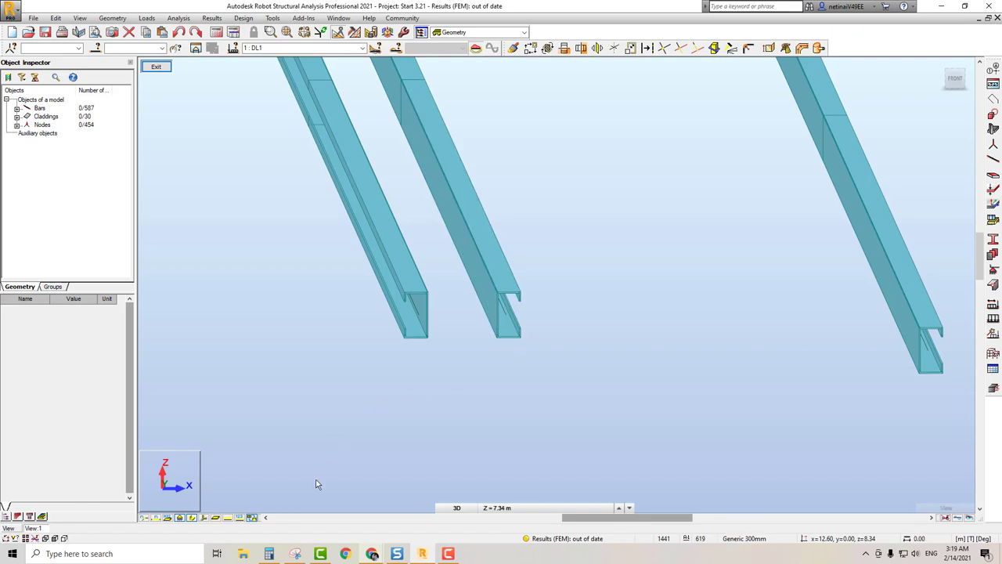
middle_click_drag(462, 387, 555, 388, "shift")
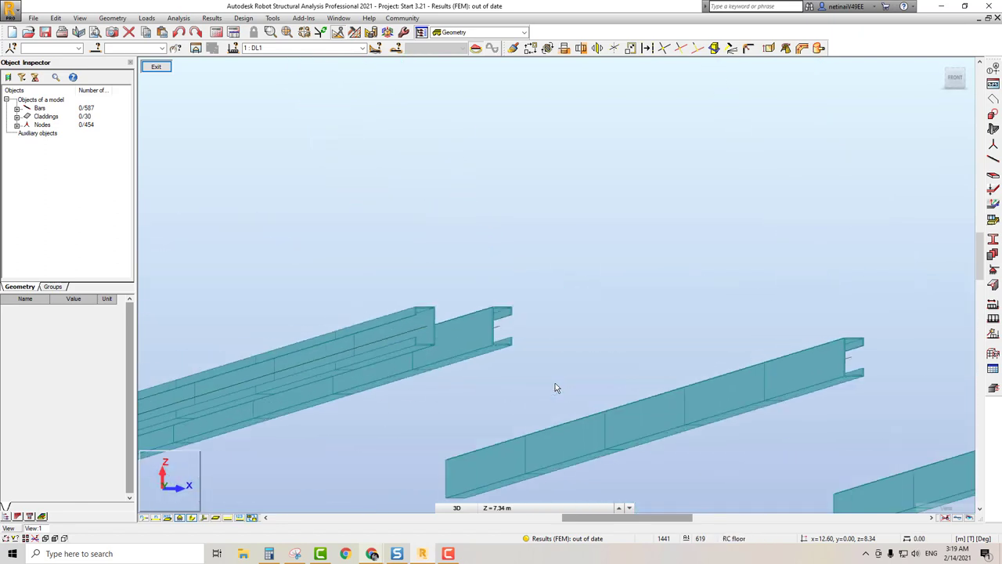
left_click(951, 79)
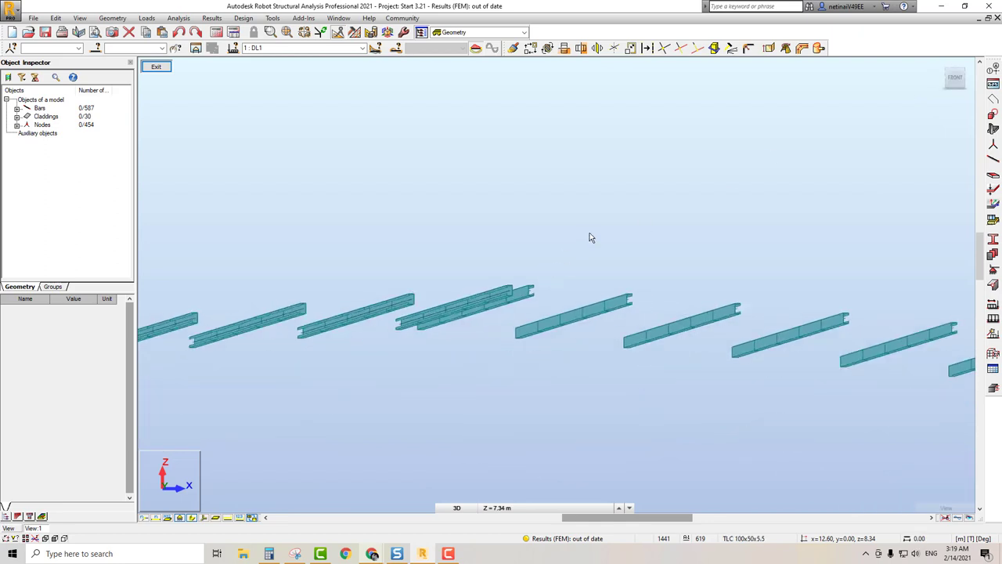
Zoom in and orbit so the purlins appear diagonal, with the channel ends seen at an angle
scroll(564, 258, "up", 1)
scroll(534, 267, "up", 3)
scroll(486, 269, "up", 2)
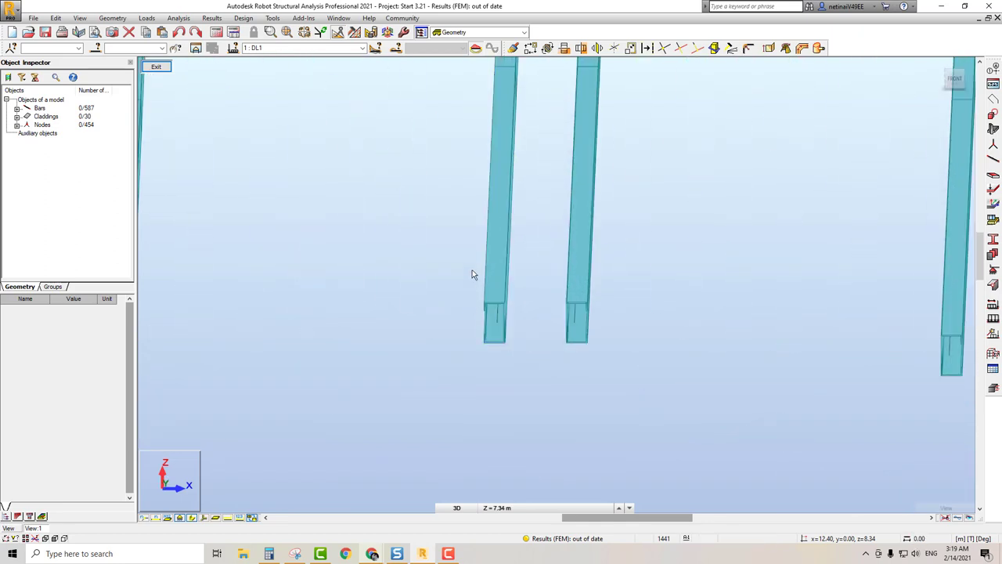
scroll(478, 286, "up", 3)
scroll(490, 290, "up", 1)
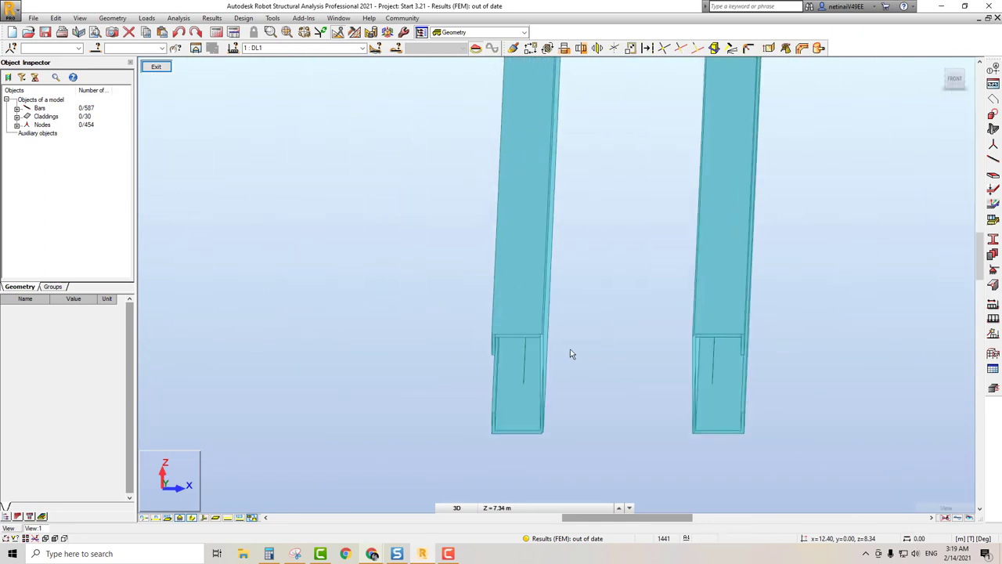
middle_click_drag(526, 349, 532, 360, "shift")
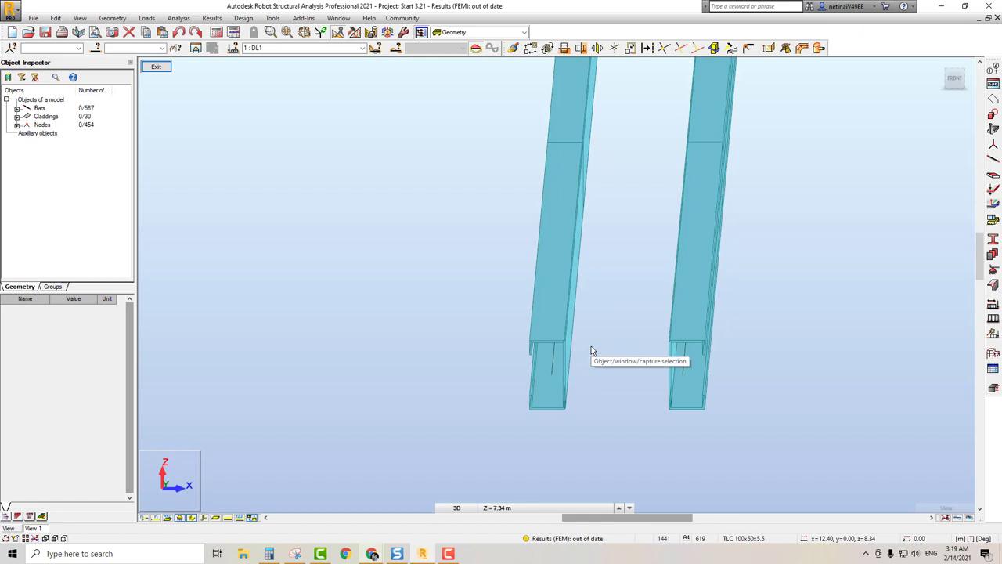
middle_click_drag(591, 350, 616, 360, "shift")
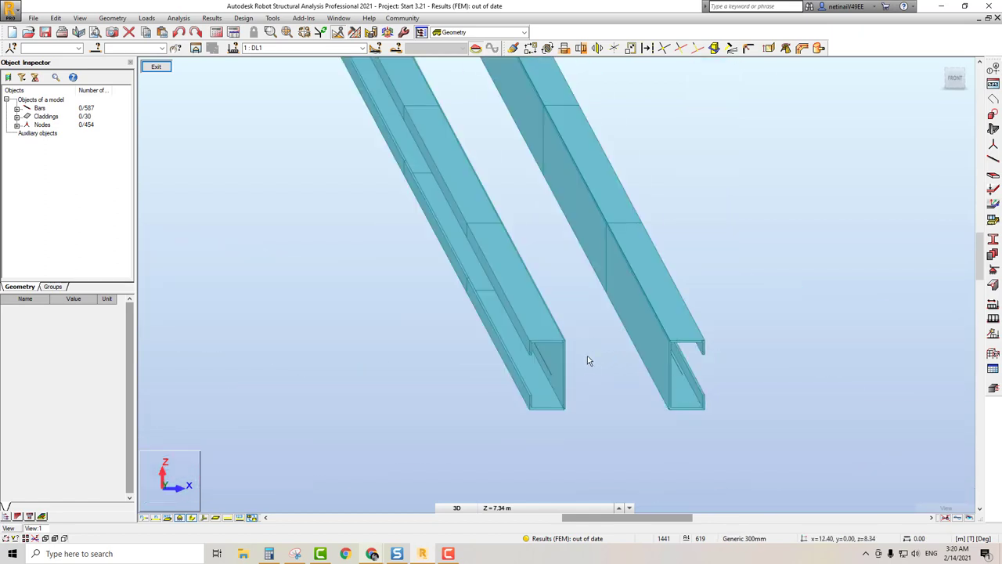
scroll(455, 410, "down", 1)
scroll(455, 408, "down", 3)
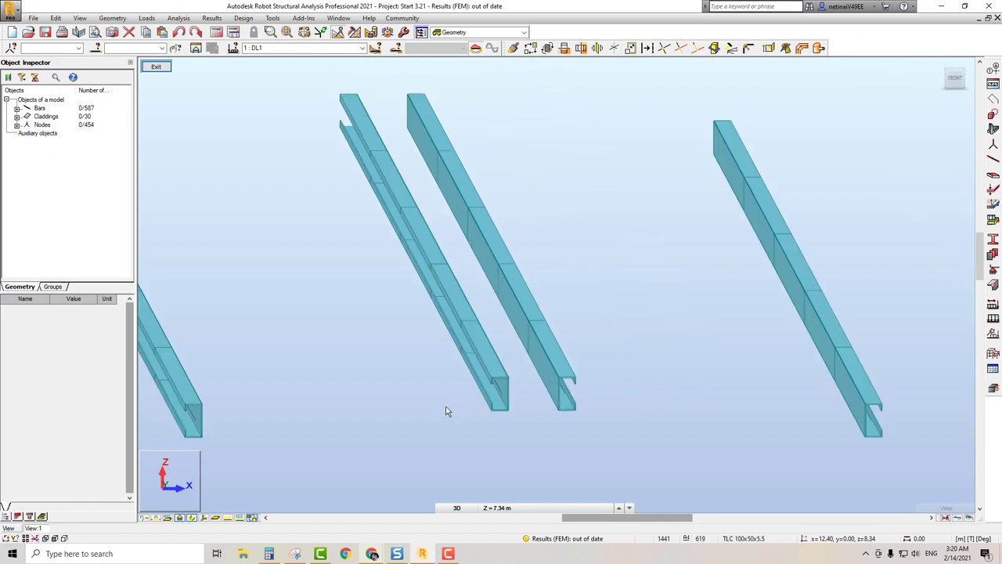
Show supports and local axes, draw bars as thin lines, and view the roof from the top
left_click(204, 519)
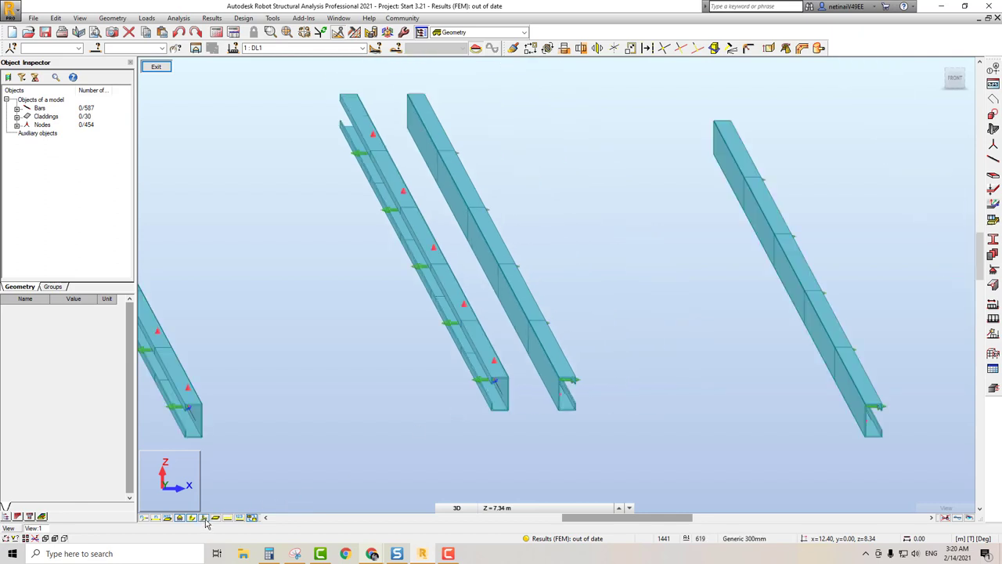
left_click(192, 518)
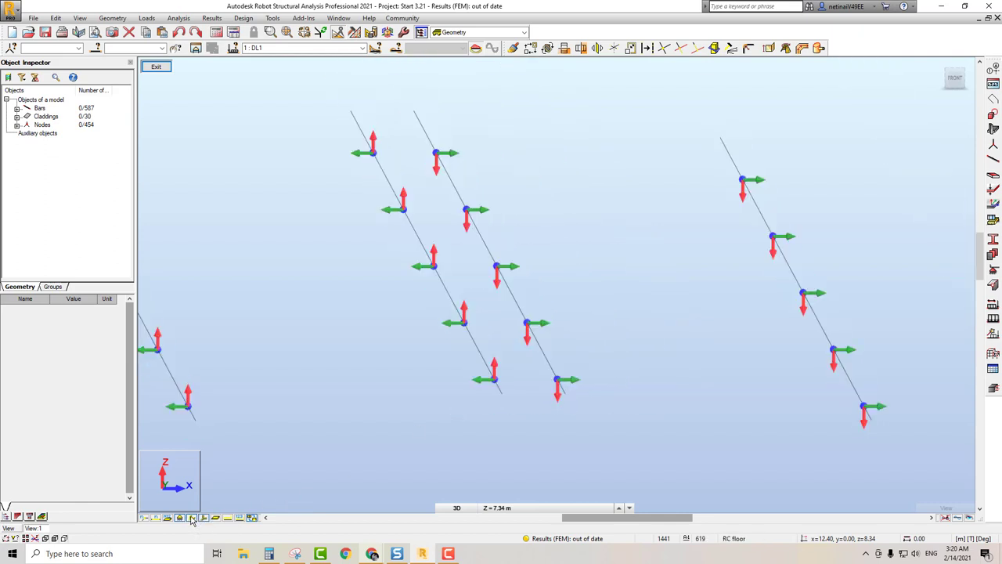
scroll(389, 333, "down", 3)
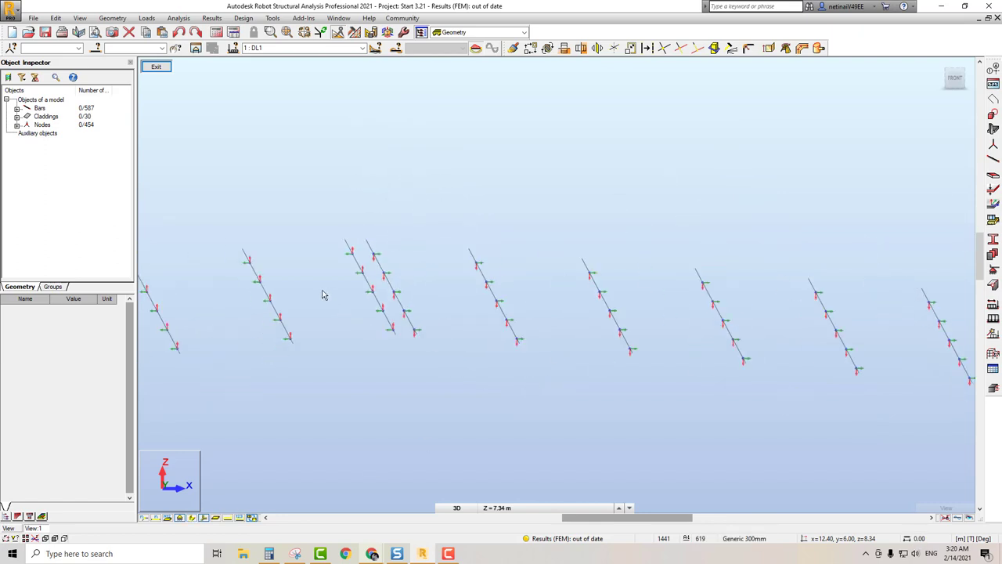
middle_click_drag(467, 259, 545, 258, "shift")
scroll(349, 348, "down", 3)
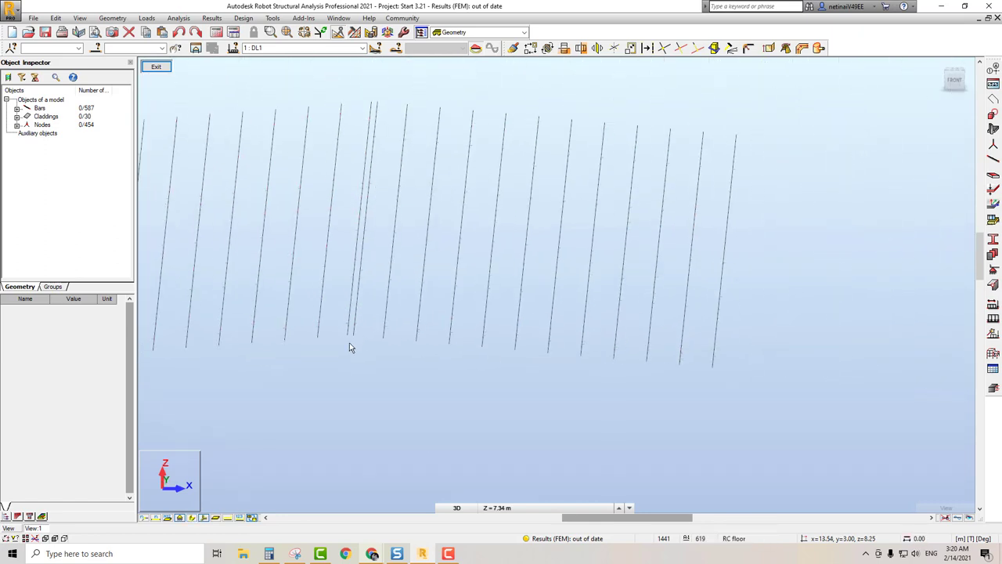
mouse_move(374, 353)
middle_mouse_down("shift")
mouse_move(402, 329)
mouse_move(347, 331)
middle_mouse_up("shift")
scroll(357, 358, "up", 2)
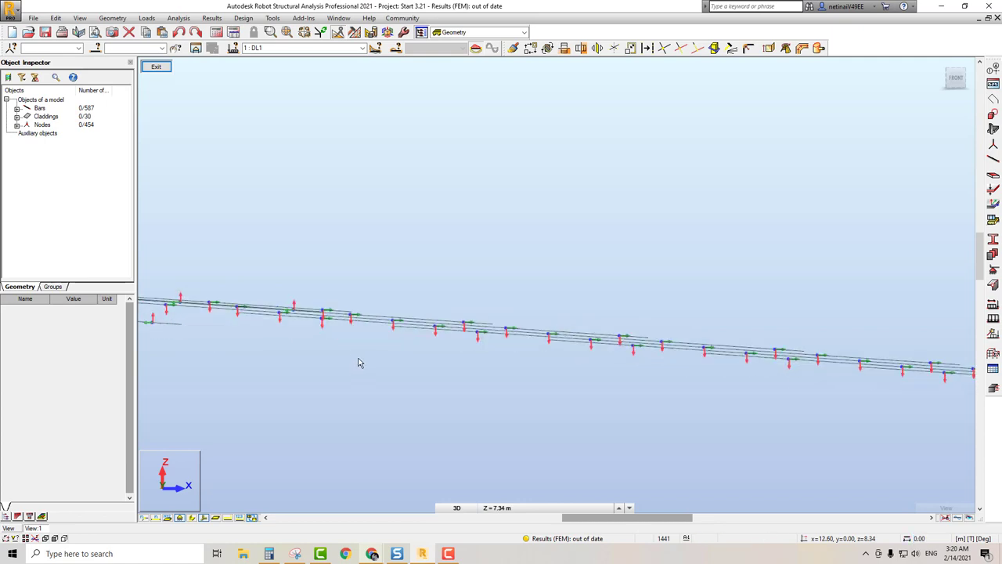
scroll(354, 369, "up", 2)
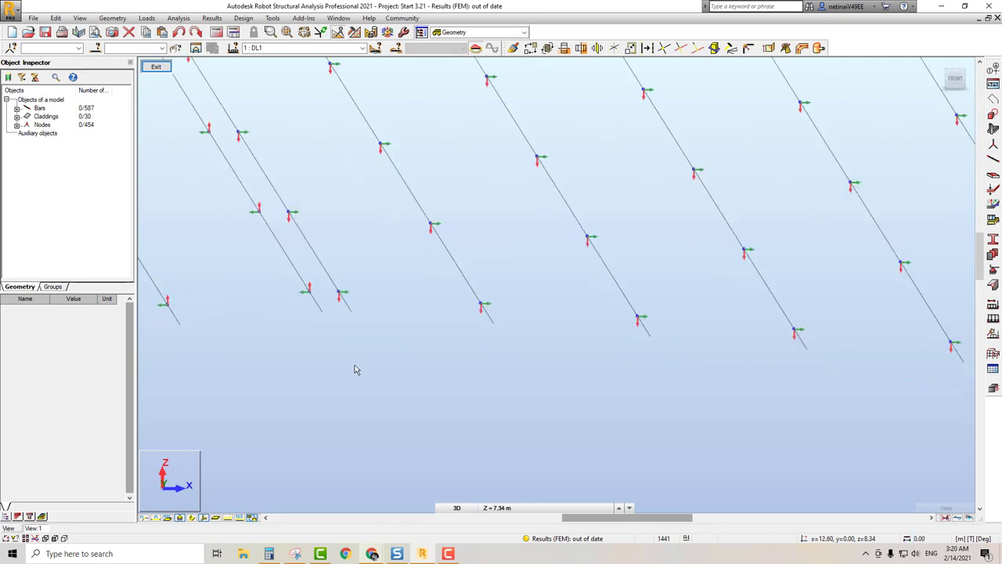
left_click(955, 72)
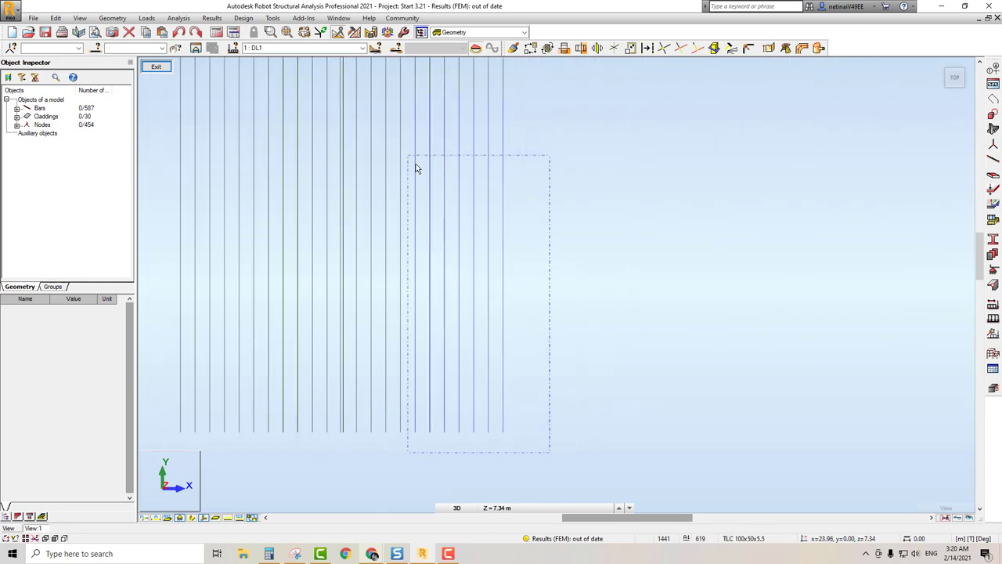
Window-select the 60 TLC 100x50x5.5 roof purlins in the top view
scroll(418, 168, "up", 1)
scroll(468, 288, "down", 1)
scroll(461, 266, "down", 1)
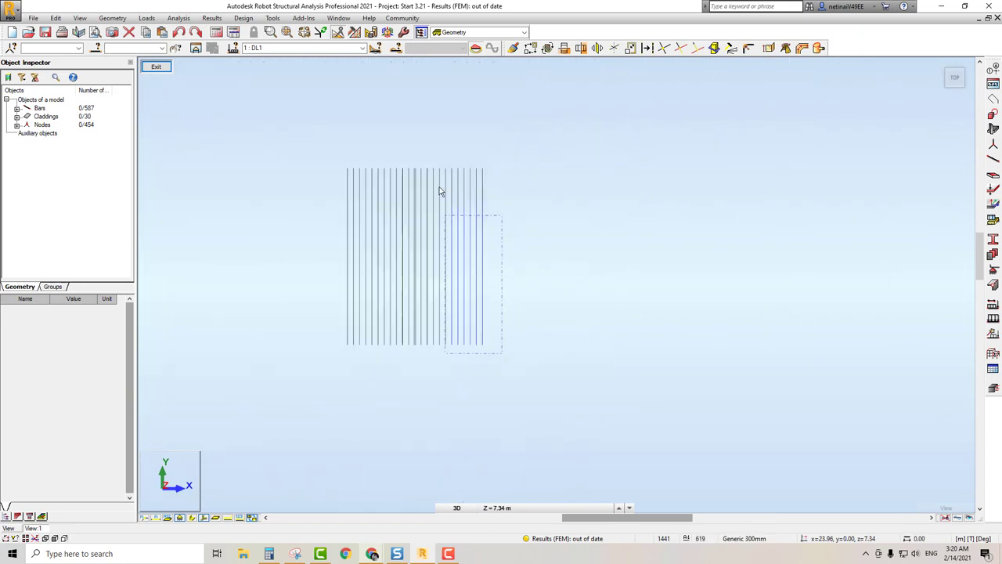
scroll(403, 183, "up", 2)
scroll(396, 194, "up", 1)
scroll(403, 200, "up", 2)
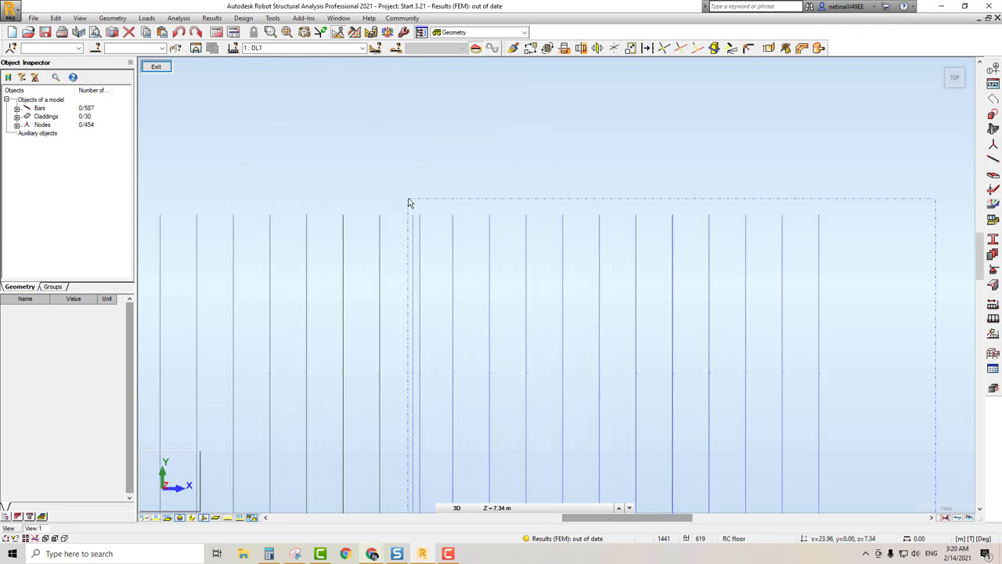
scroll(411, 206, "up", 2)
left_click_drag(422, 213, 423, 212)
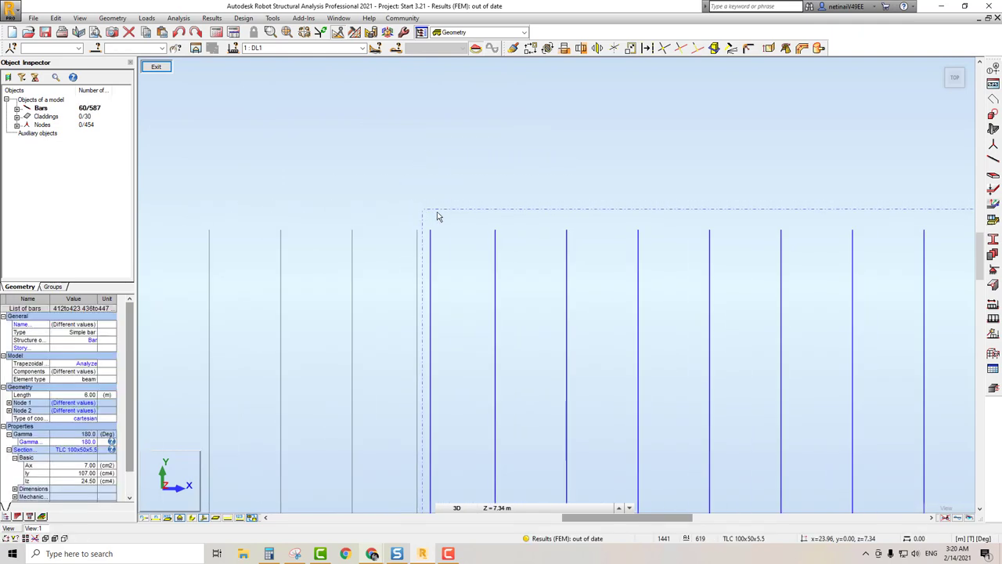
Tilt the selected purlins into a 3D view and display their local-axis arrows
scroll(329, 193, "down", 2)
scroll(374, 210, "down", 2)
middle_click_drag(373, 209, 416, 297, "shift")
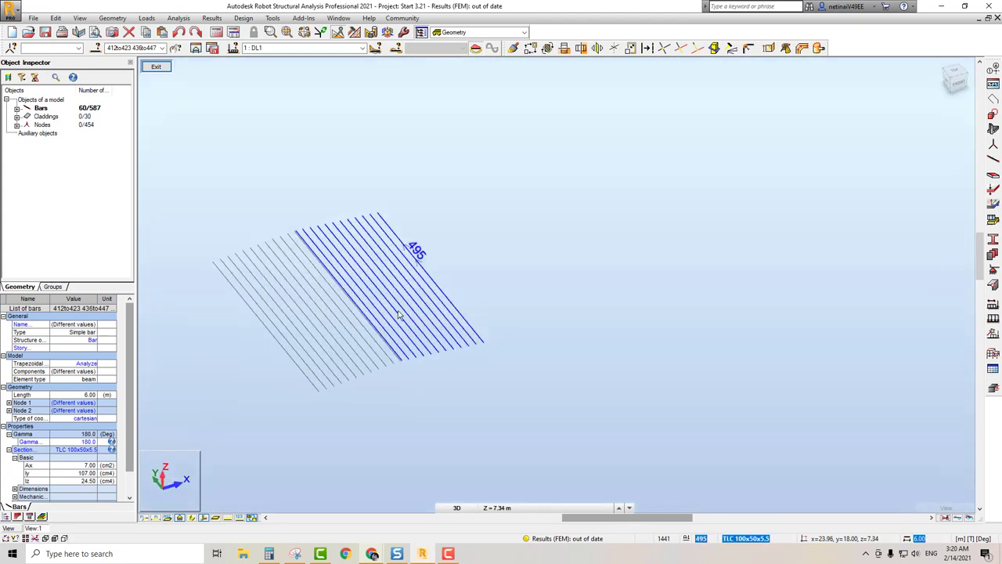
scroll(415, 313, "up", 2)
scroll(407, 336, "up", 2)
scroll(403, 327, "down", 1)
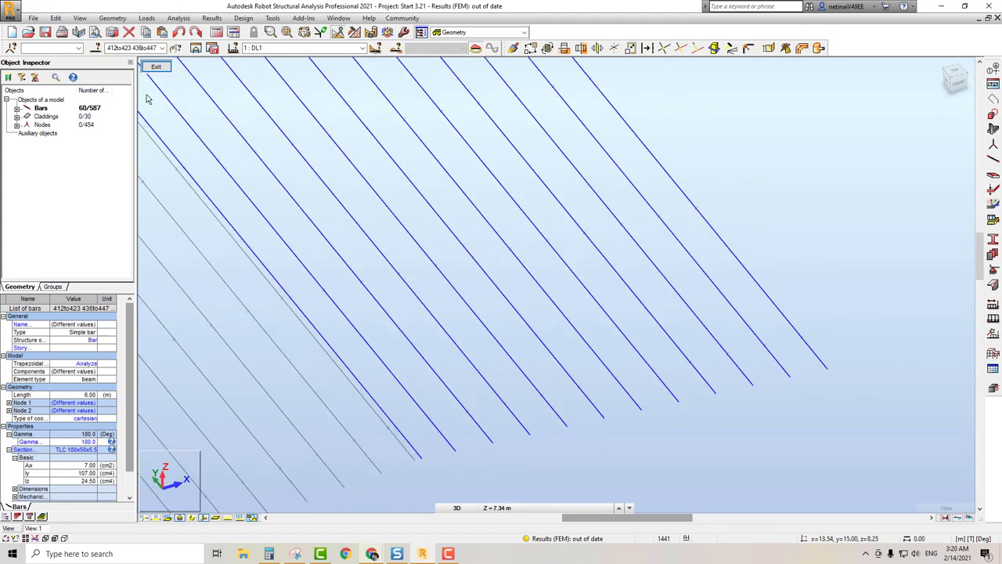
left_click(196, 49)
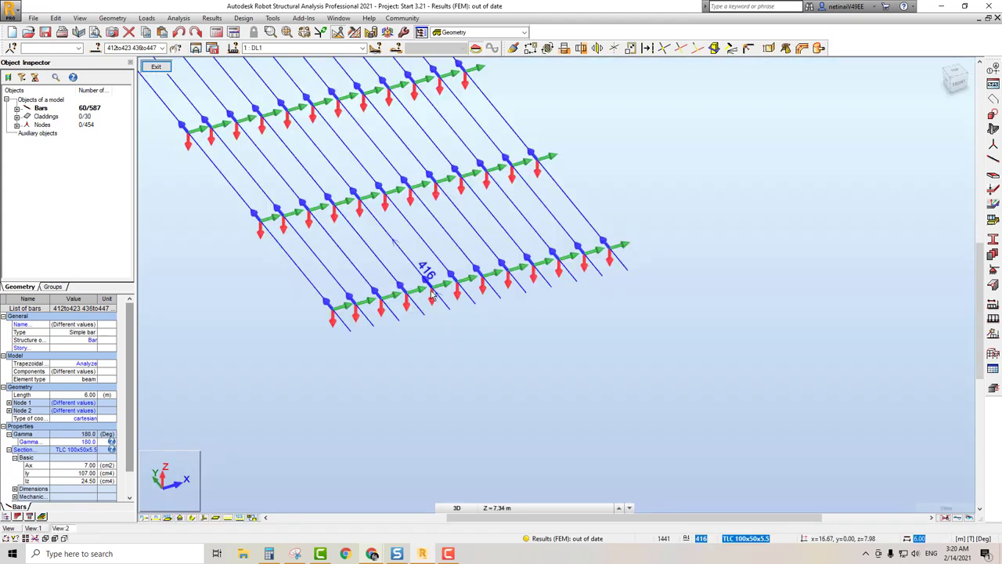
scroll(344, 291, "up", 2)
scroll(332, 294, "up", 2)
scroll(333, 295, "down", 3)
scroll(216, 206, "down", 1)
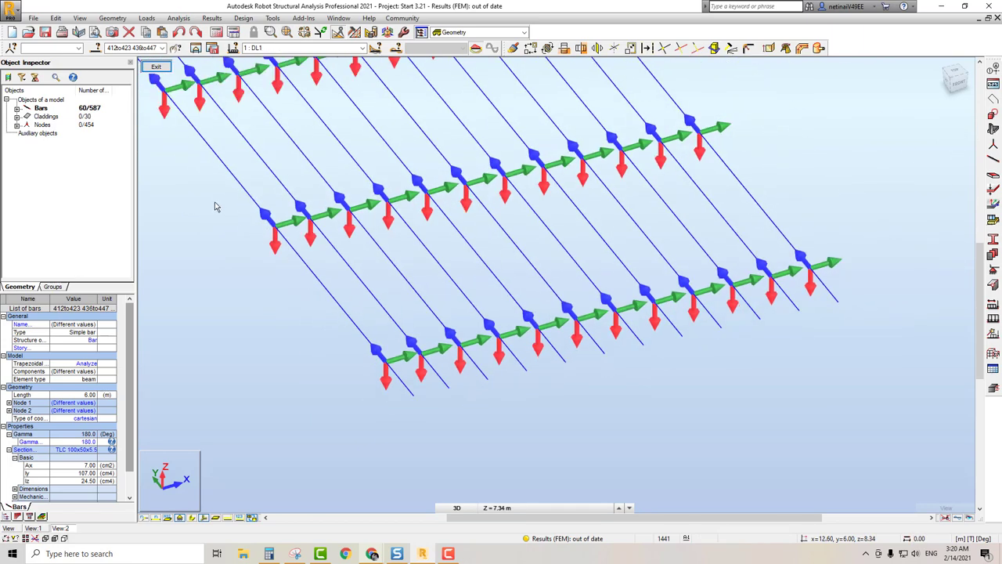
left_click(113, 18)
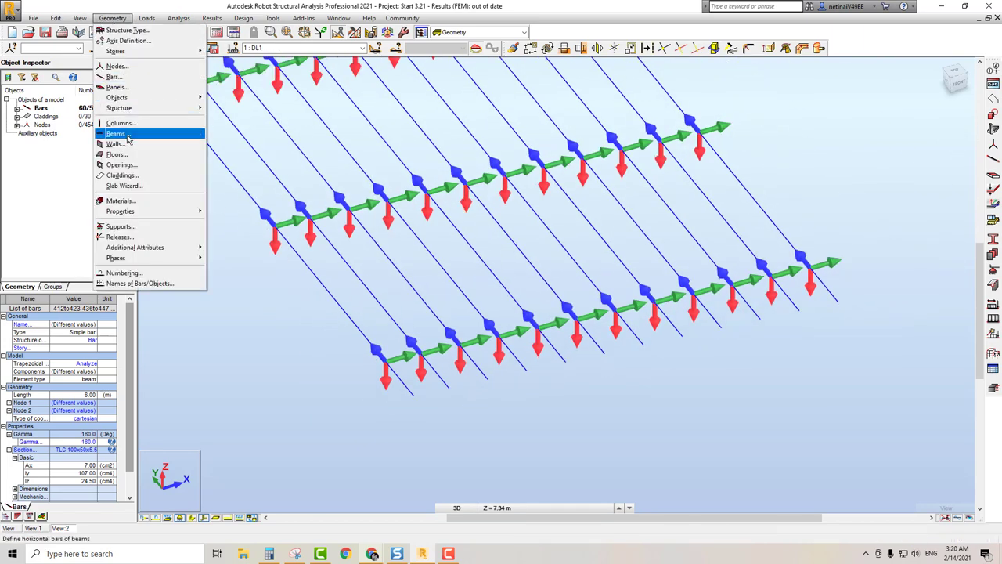
mouse_move(121, 212)
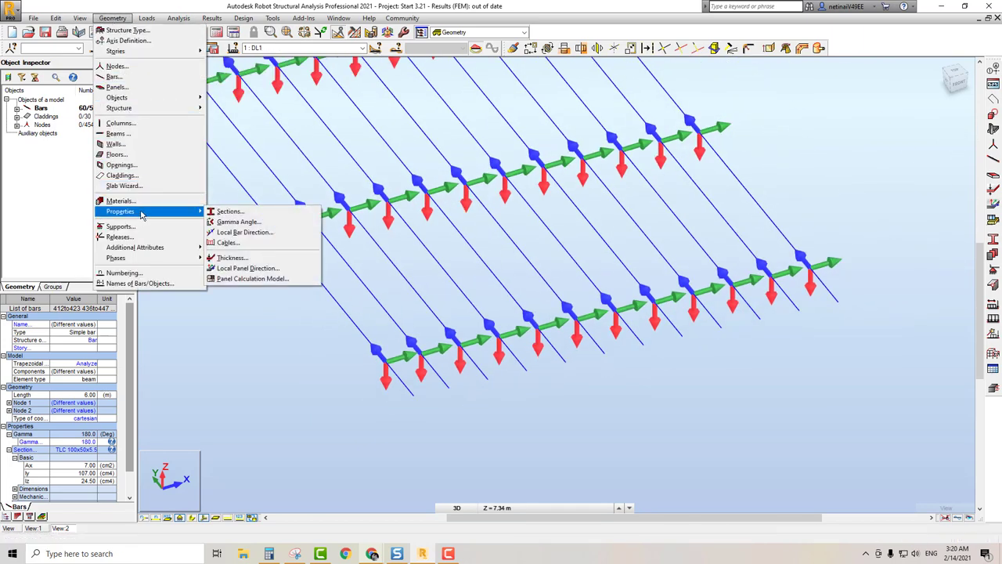
Reverse the local bar direction of all selected purlins
left_click(233, 233)
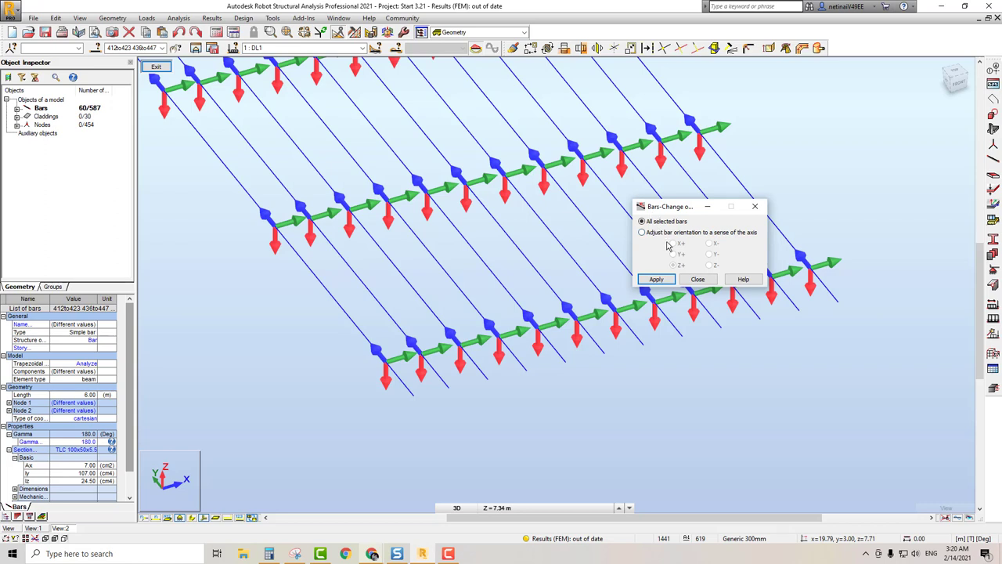
left_click(658, 282)
left_click(658, 280)
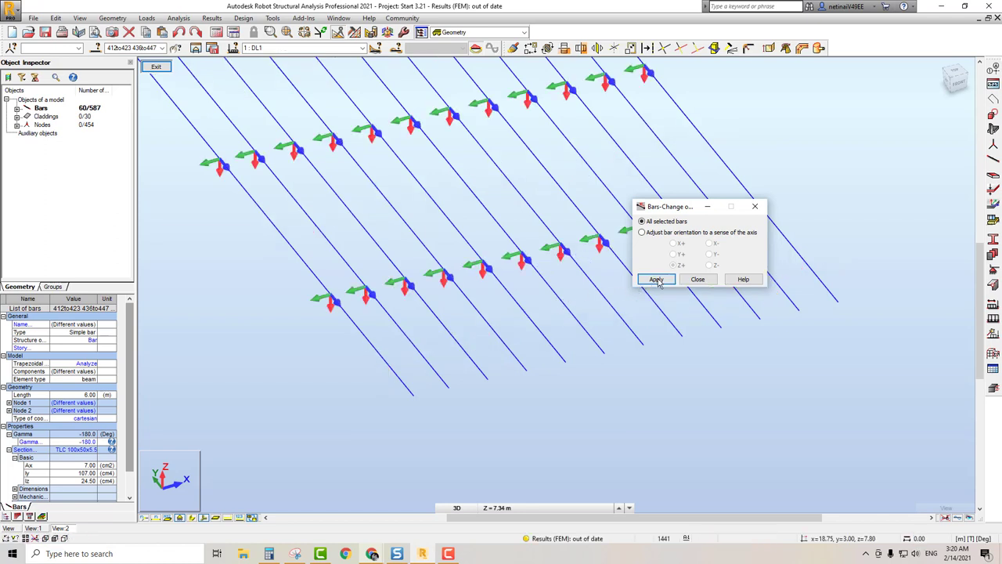
left_click(698, 279)
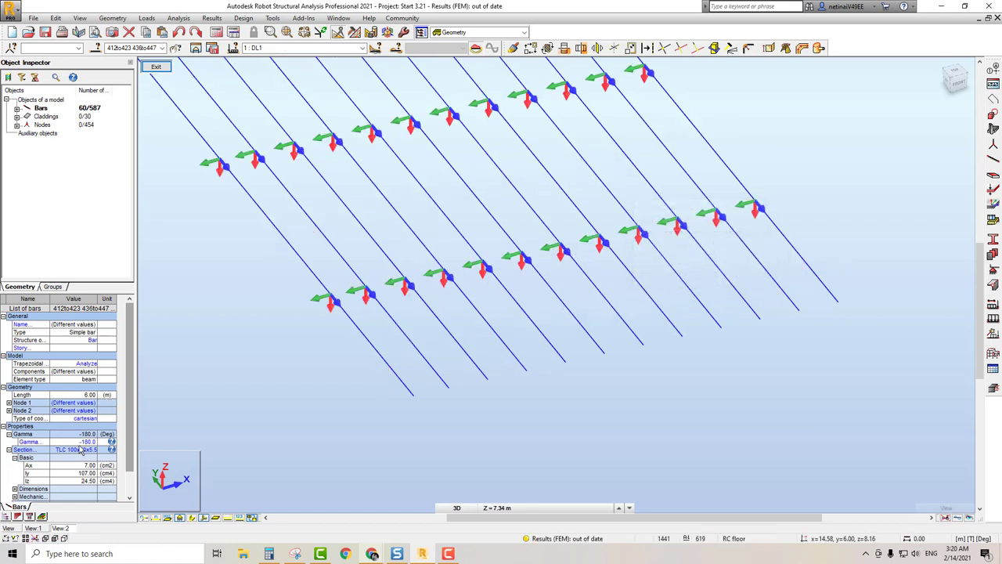
Set the selected purlins' gamma angle to 180 in the Object Inspector
left_click(76, 442)
type("180")
key("Return")
Draw bars with section shapes, reset the 60 purlins' gamma to 0°, and clear the selection
scroll(313, 328, "up", 1)
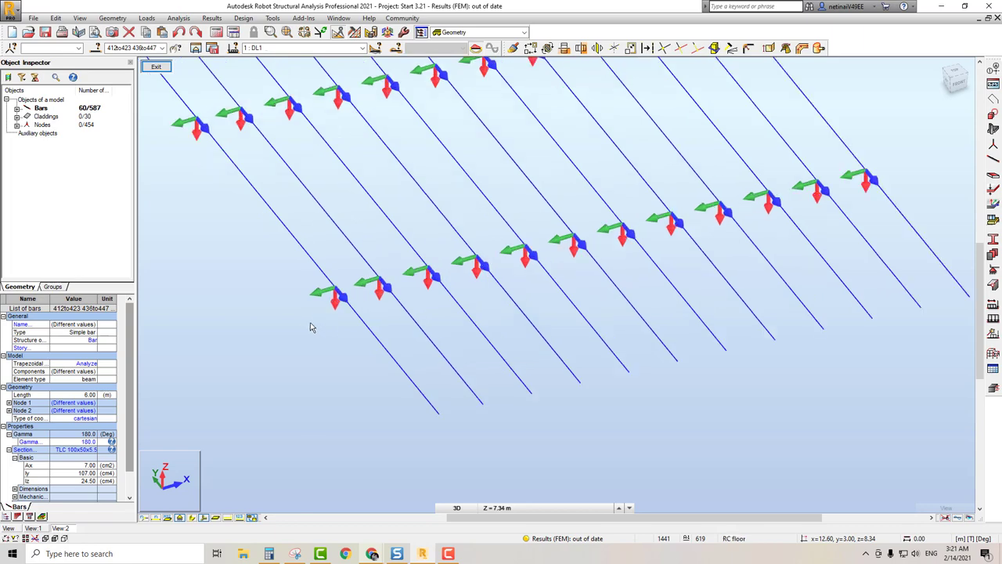
scroll(290, 348, "up", 1)
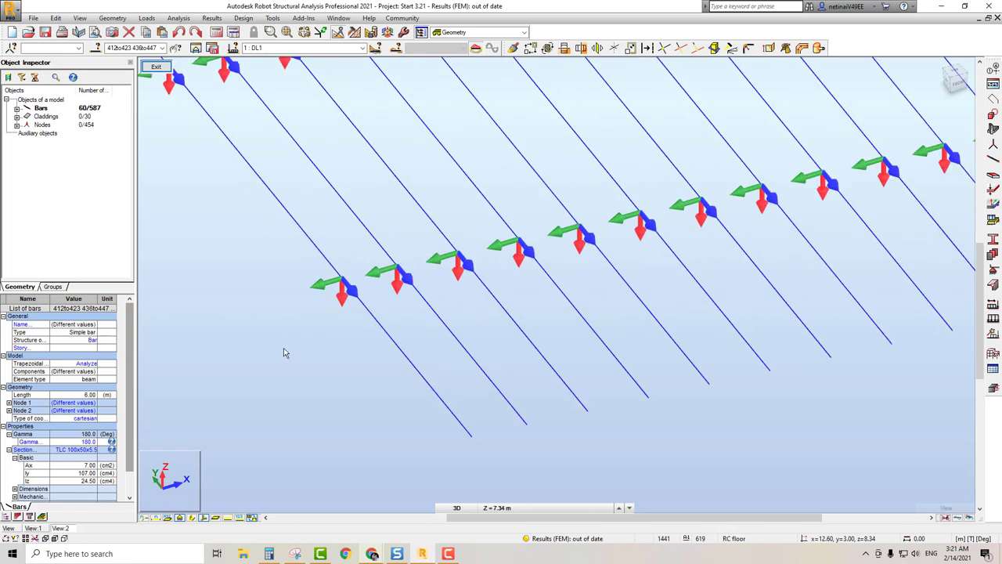
left_click(191, 518)
scroll(464, 469, "up", 5)
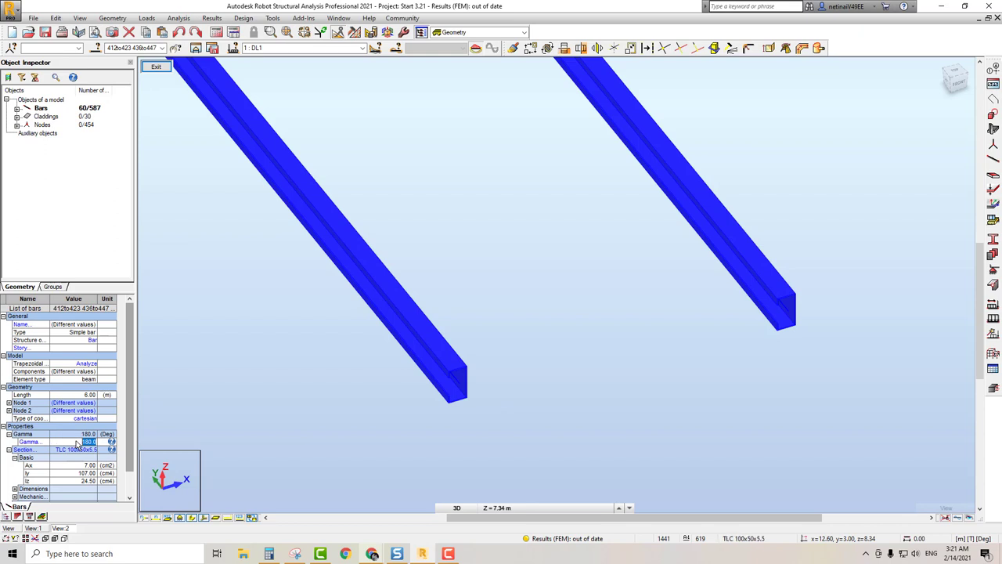
type("0")
key("Return")
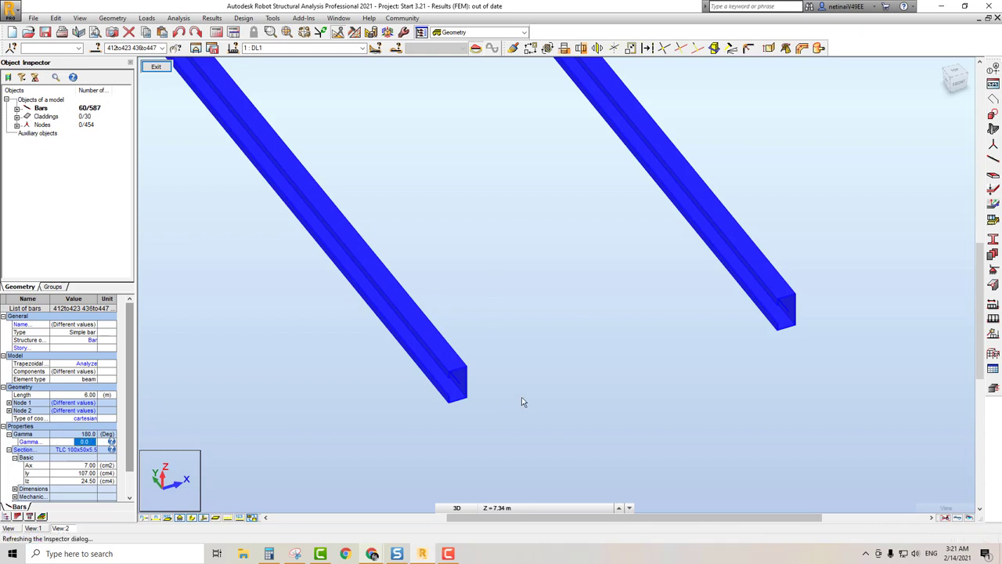
scroll(503, 373, "down", 2)
scroll(508, 393, "down", 3)
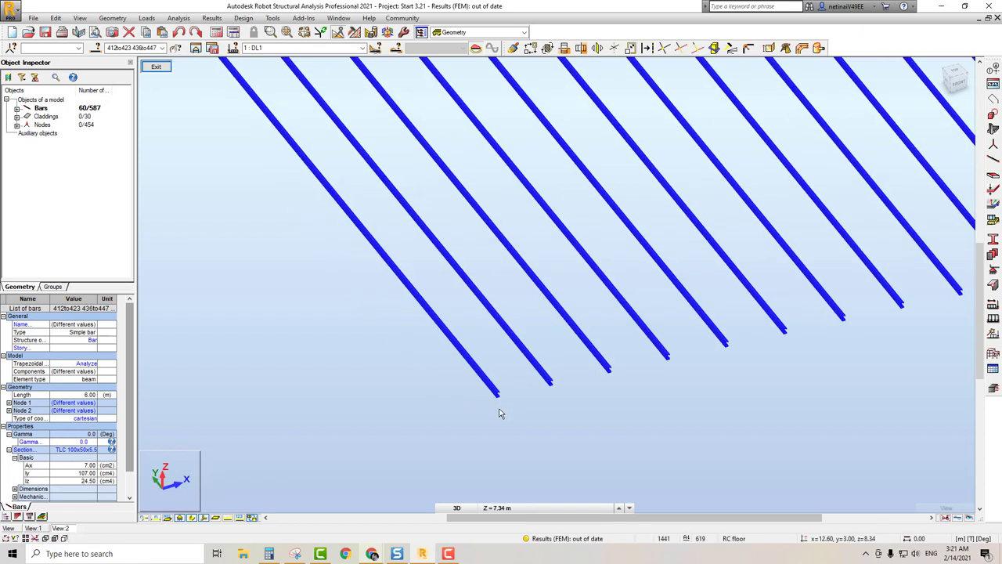
scroll(498, 412, "down", 2)
left_click(413, 433)
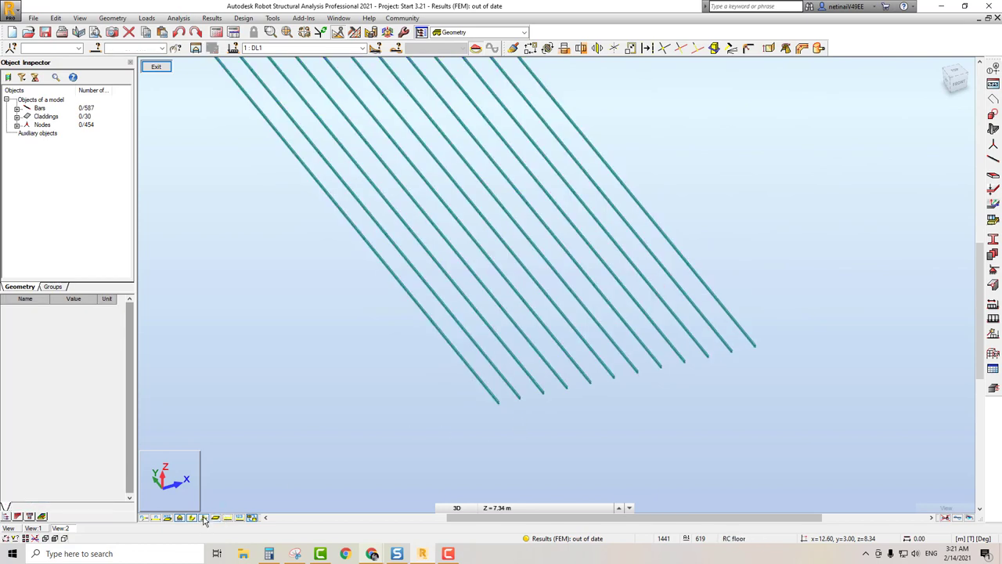
Display local-axis arrows on all bars and zoom to check the purlin orientation
left_click(203, 518)
scroll(400, 356, "down", 1)
scroll(605, 370, "down", 1)
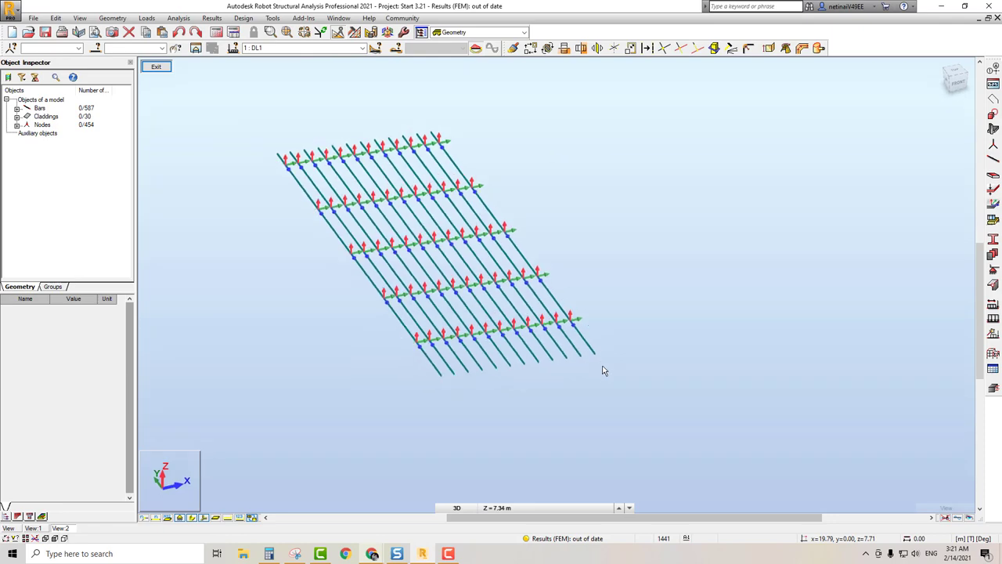
scroll(438, 364, "up", 3)
scroll(415, 386, "up", 2)
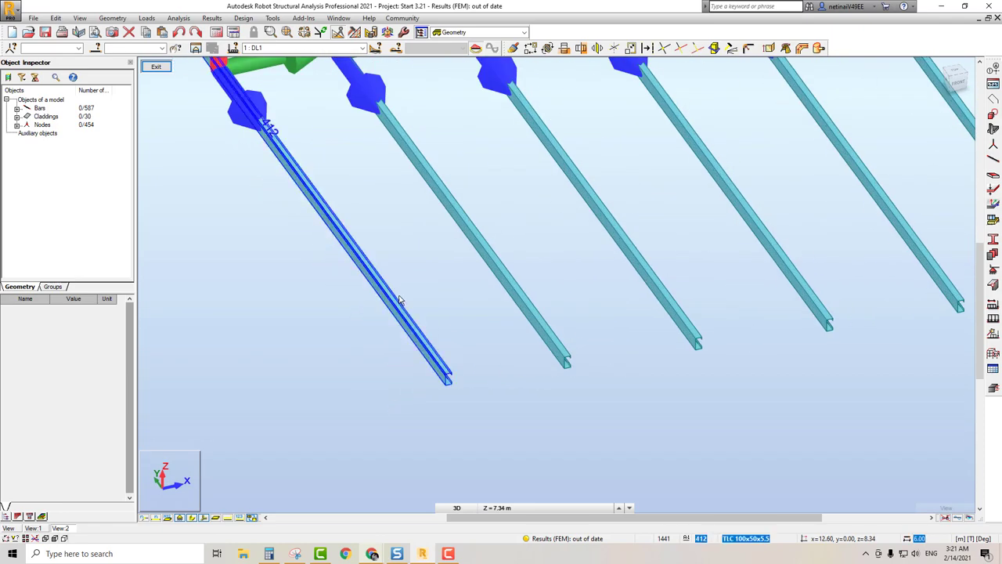
scroll(391, 368, "down", 1)
scroll(373, 334, "down", 1)
scroll(463, 238, "down", 2)
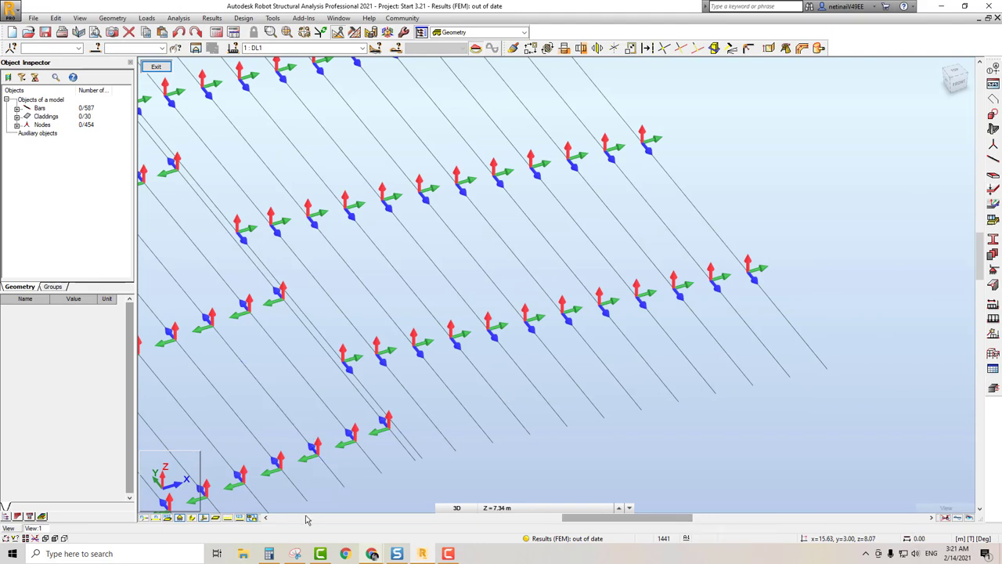
Draw bars with section shapes and rotate the model to confirm every channel faces the same way
left_click(193, 519)
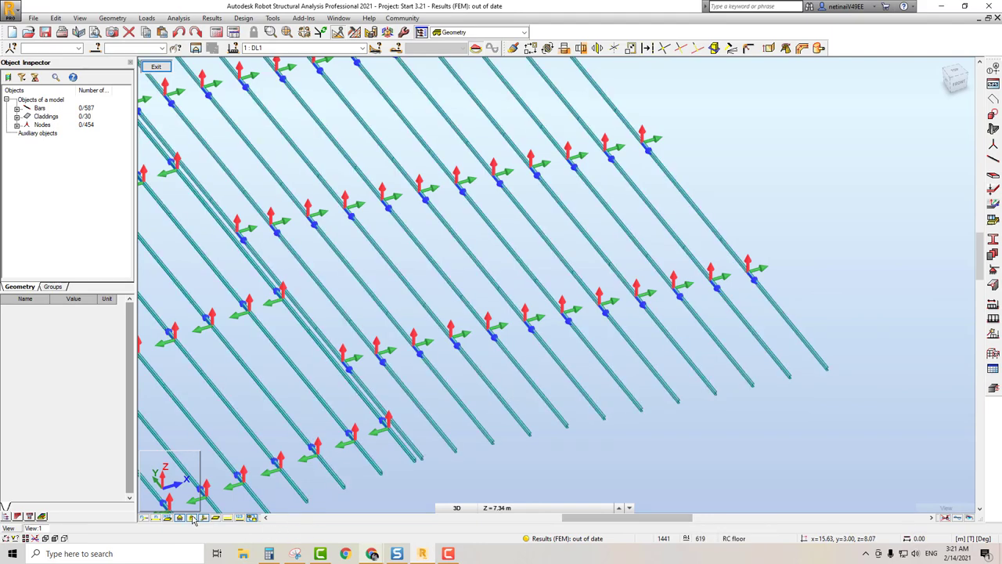
scroll(429, 489, "up", 3)
scroll(412, 447, "up", 1)
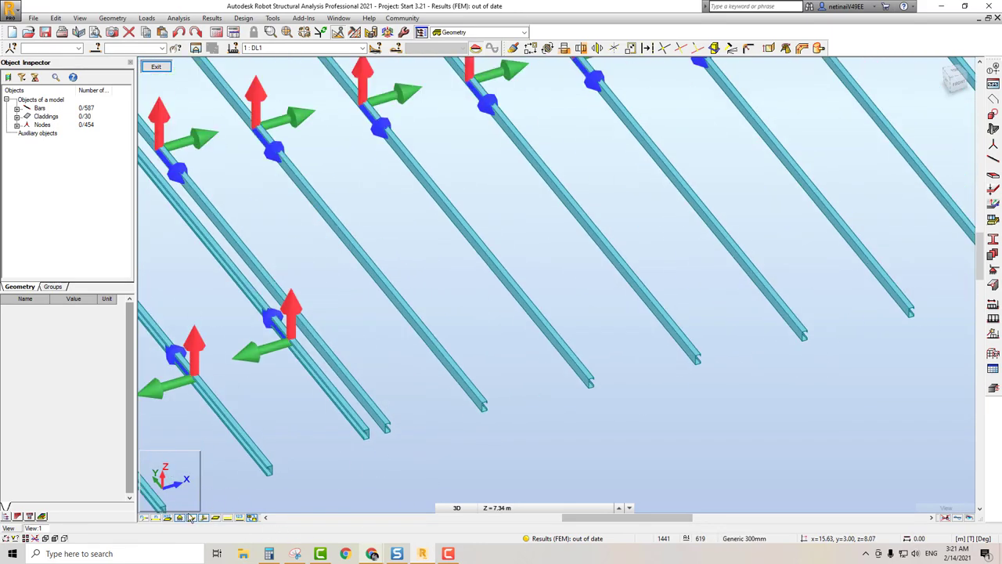
scroll(486, 407, "down", 2)
scroll(539, 376, "down", 2)
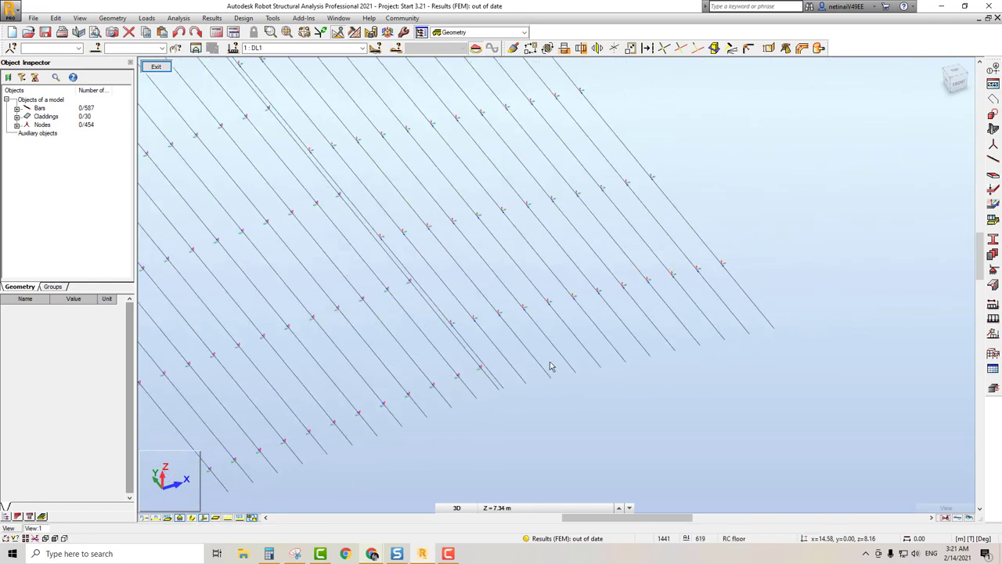
scroll(547, 365, "down", 1)
left_click_drag(620, 361, 286, 225)
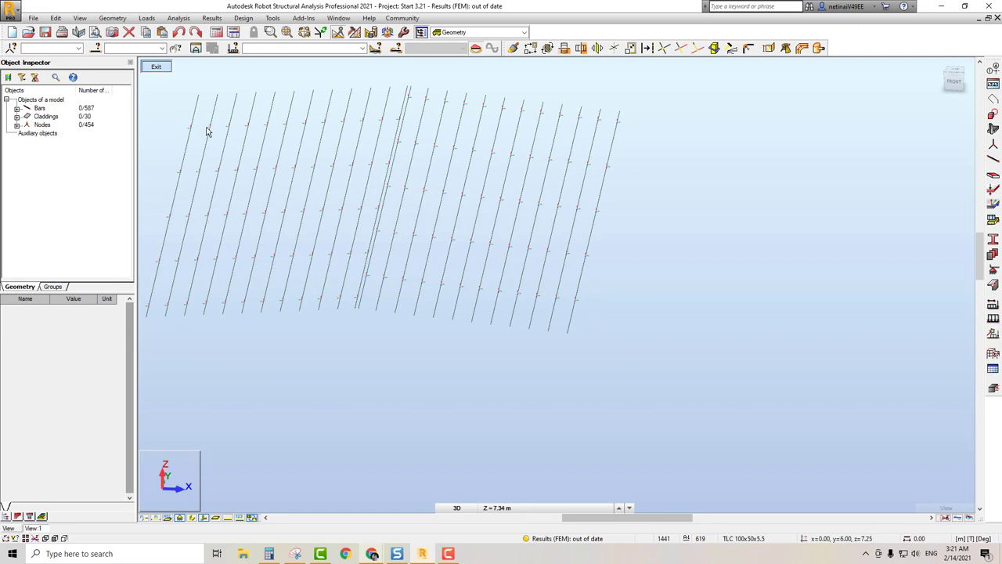
key("Escape")
Save the project under the new name Start 3.22.rtd
left_click(34, 18)
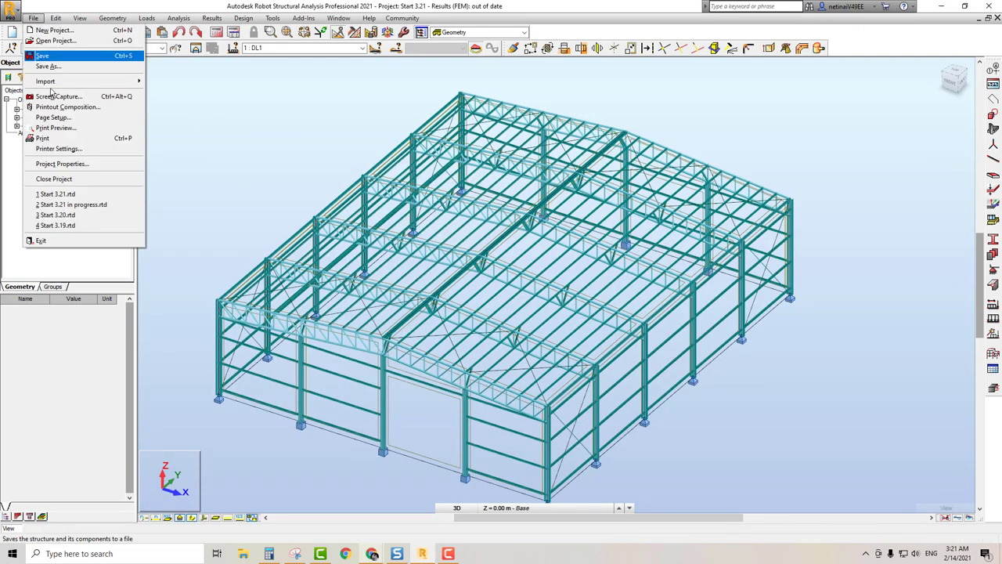
left_click(307, 151)
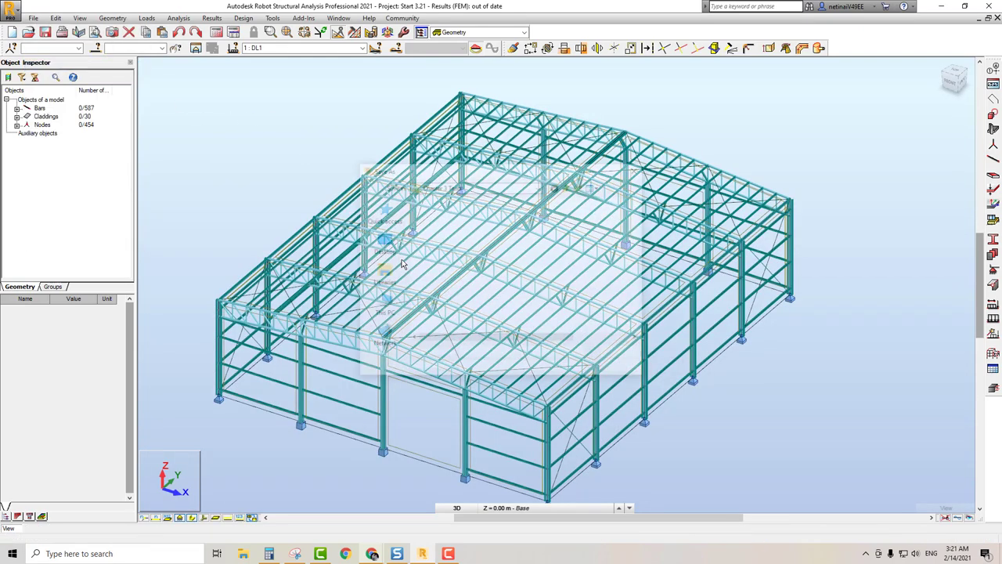
left_click(486, 356)
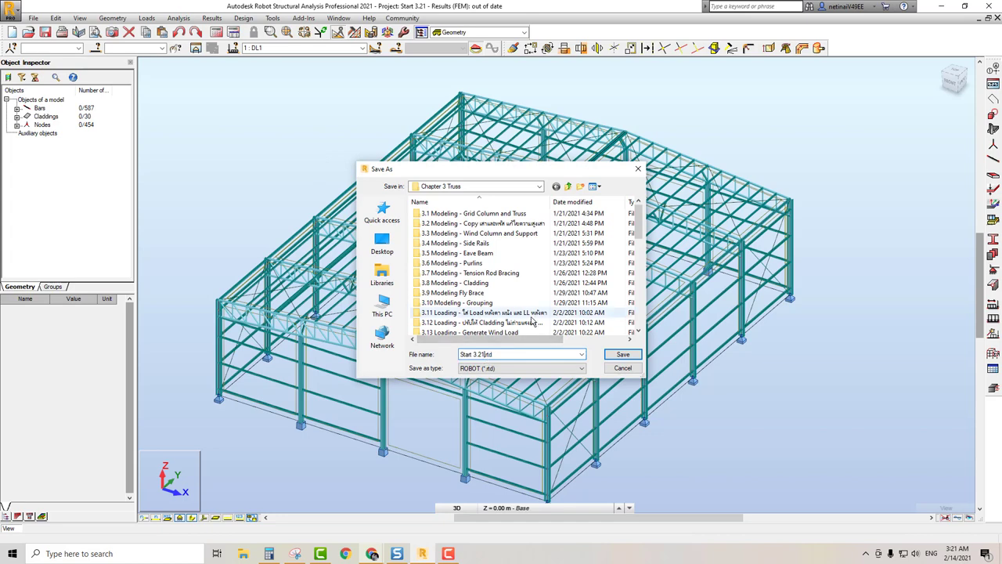
left_click(622, 354)
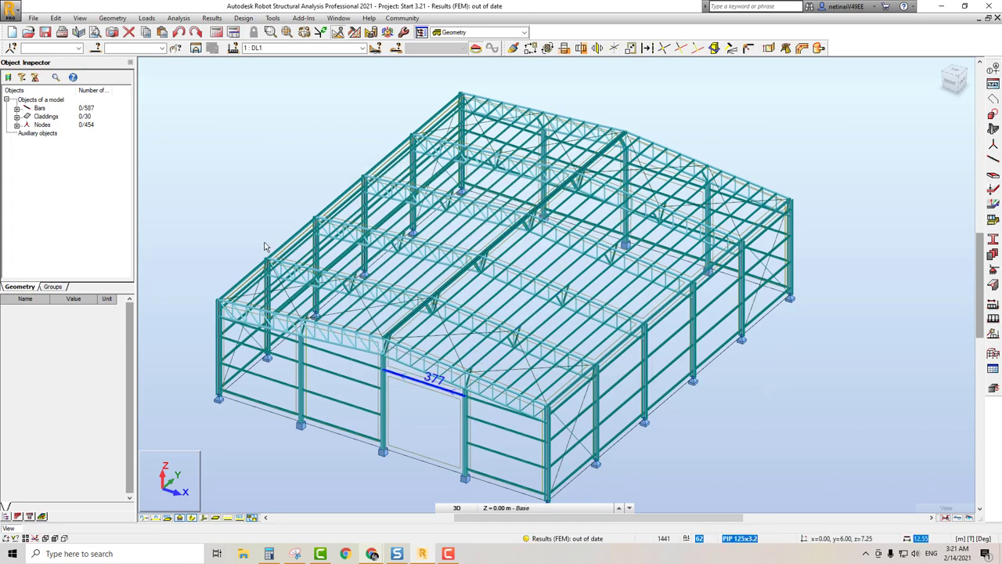
Zoom in and pan the 3D view of the warehouse frame slightly up-left
scroll(261, 177, "up", 2)
scroll(271, 156, "up", 2)
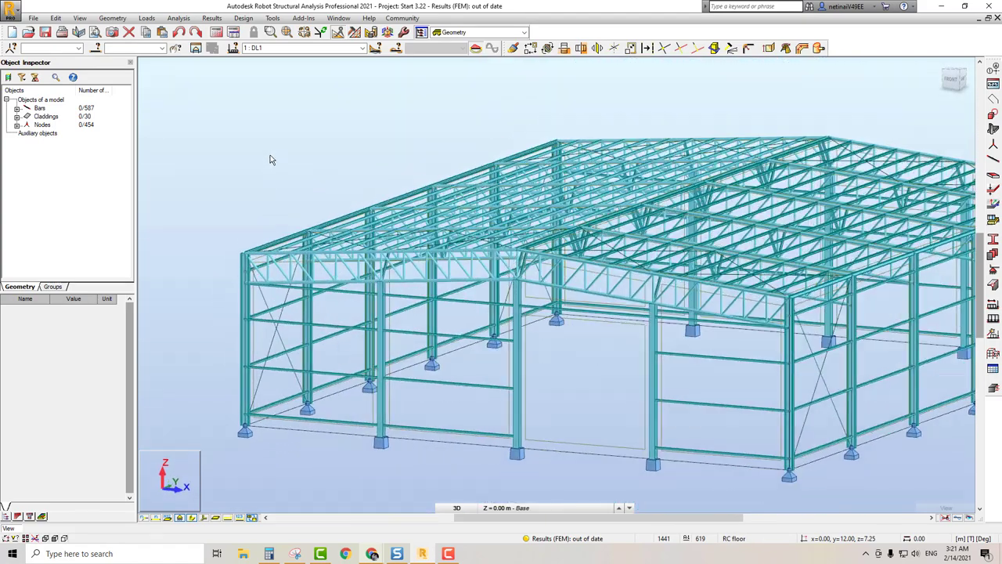
scroll(264, 164, "up", 1)
scroll(261, 169, "up", 1)
middle_click_drag(261, 169, 242, 160)
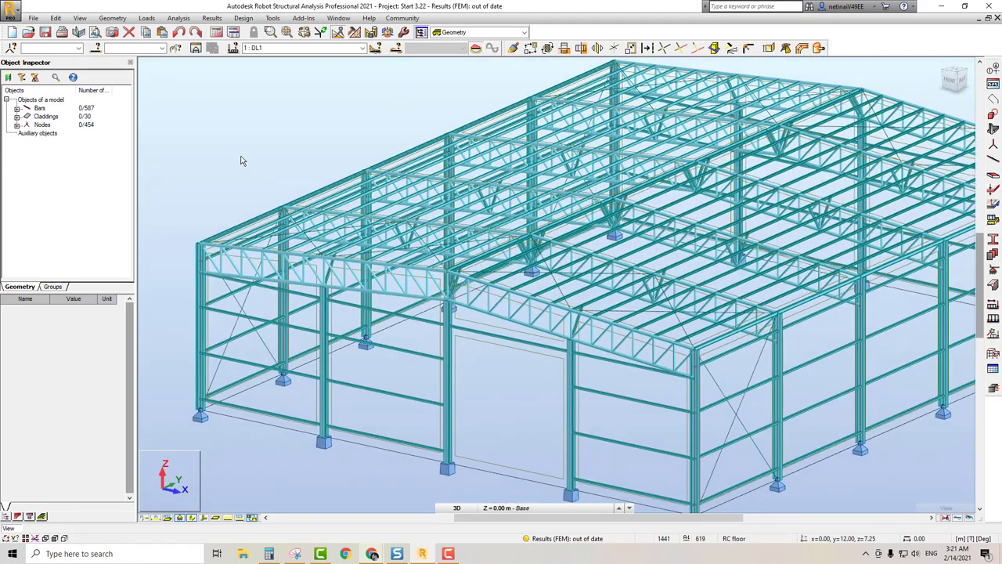